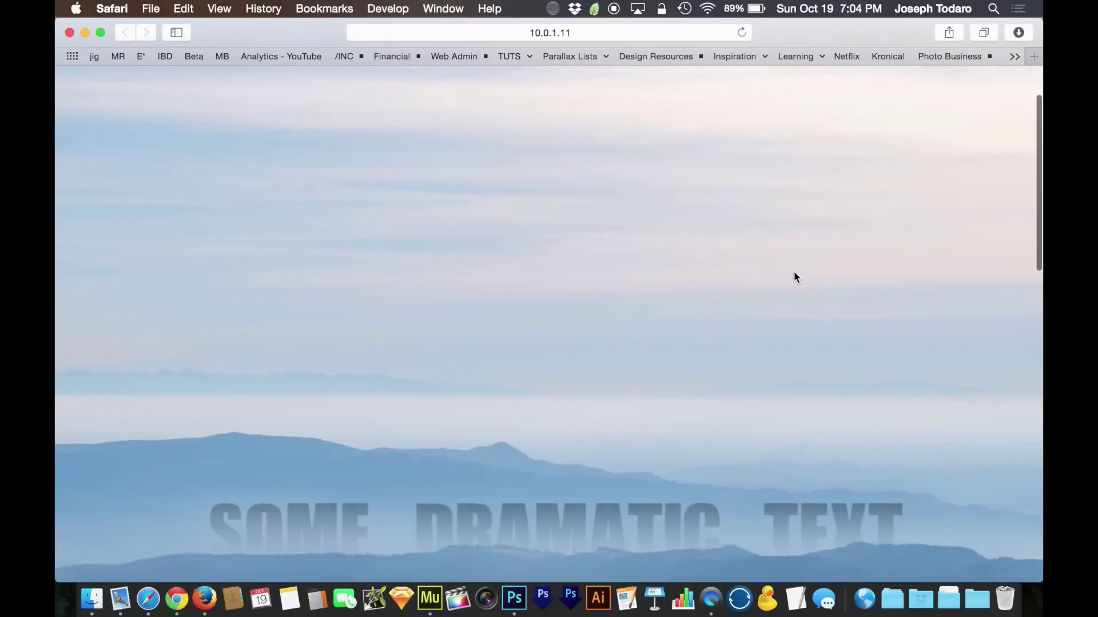
pyautogui.scroll(-5, 794, 273)
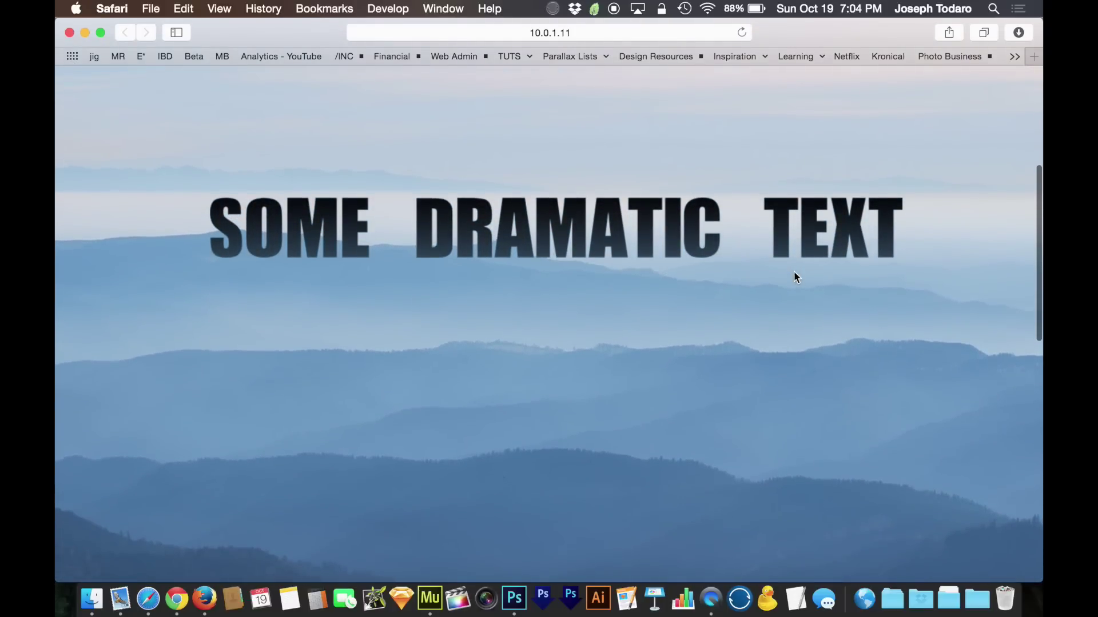
# Scroll through the parallax preview in Safari, then return to the Muse Home page design.
pyautogui.scroll(5, 794, 274)
pyautogui.scroll(5, 793, 278)
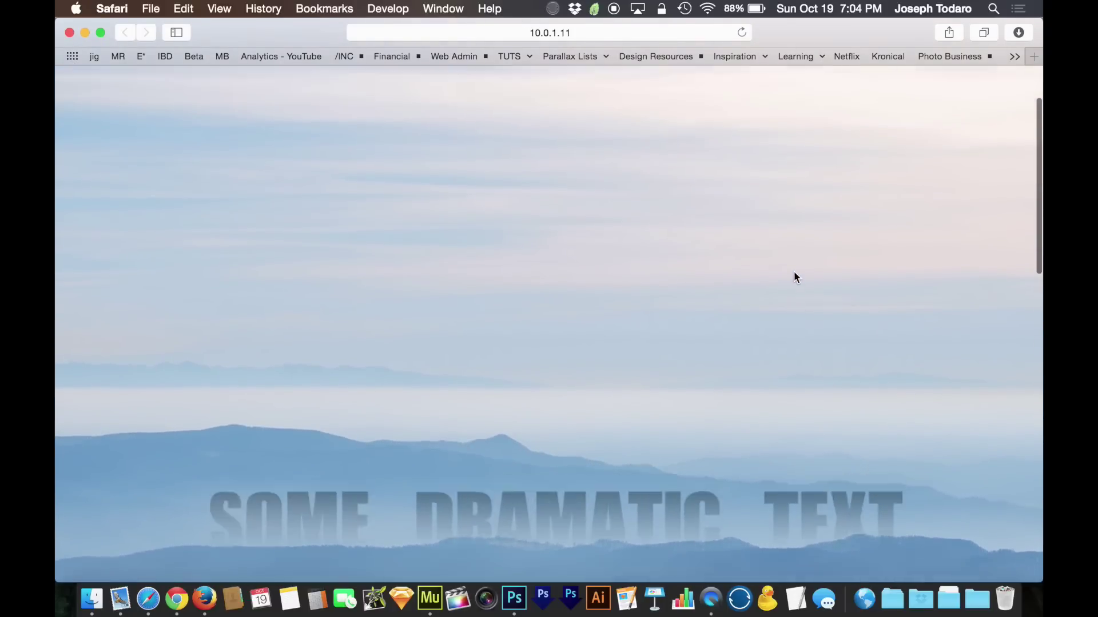
pyautogui.scroll(-2, 794, 277)
pyautogui.scroll(-5, 794, 276)
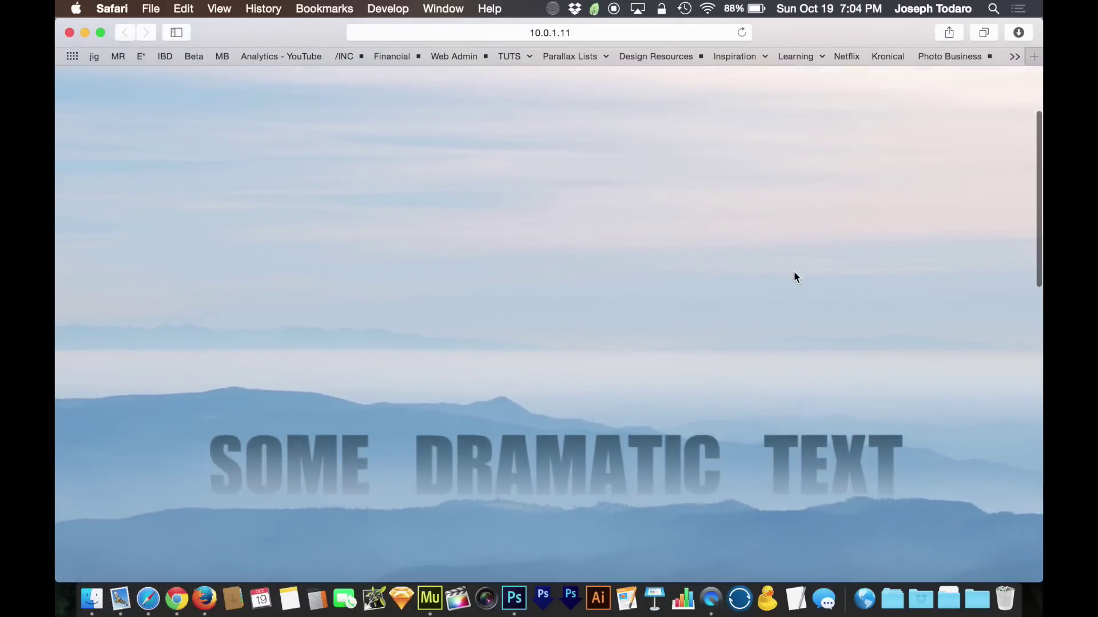
pyautogui.scroll(-5, 794, 273)
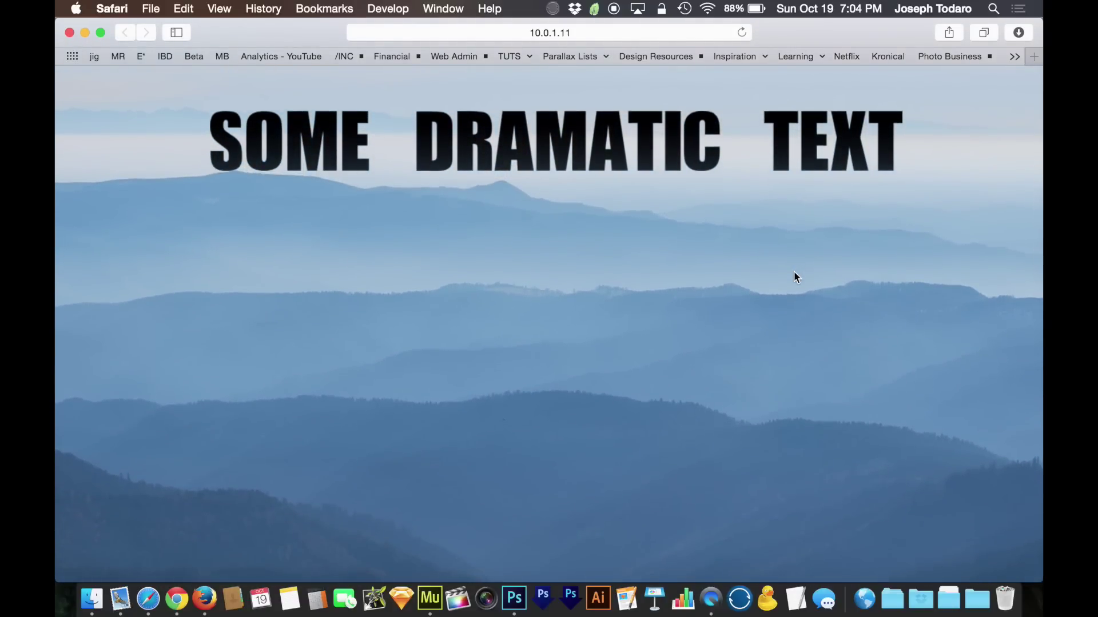
pyautogui.scroll(5, 794, 276)
pyautogui.scroll(-4, 793, 277)
pyautogui.scroll(-5, 795, 274)
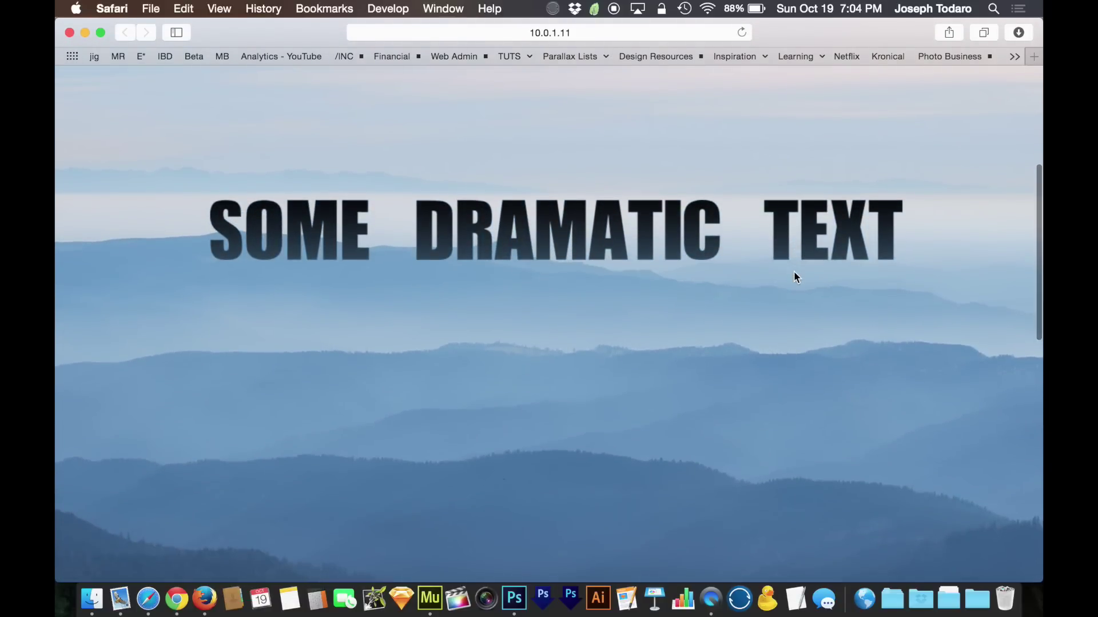
pyautogui.scroll(-3, 793, 276)
pyautogui.scroll(6, 793, 277)
pyautogui.scroll(3, 793, 277)
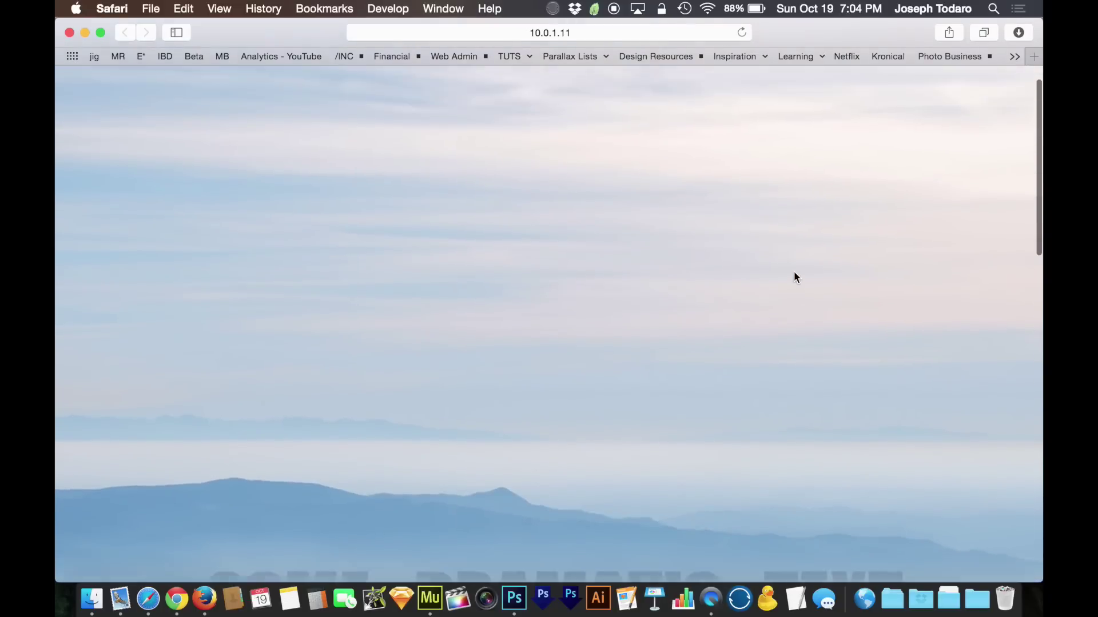
pyautogui.scroll(-2, 793, 276)
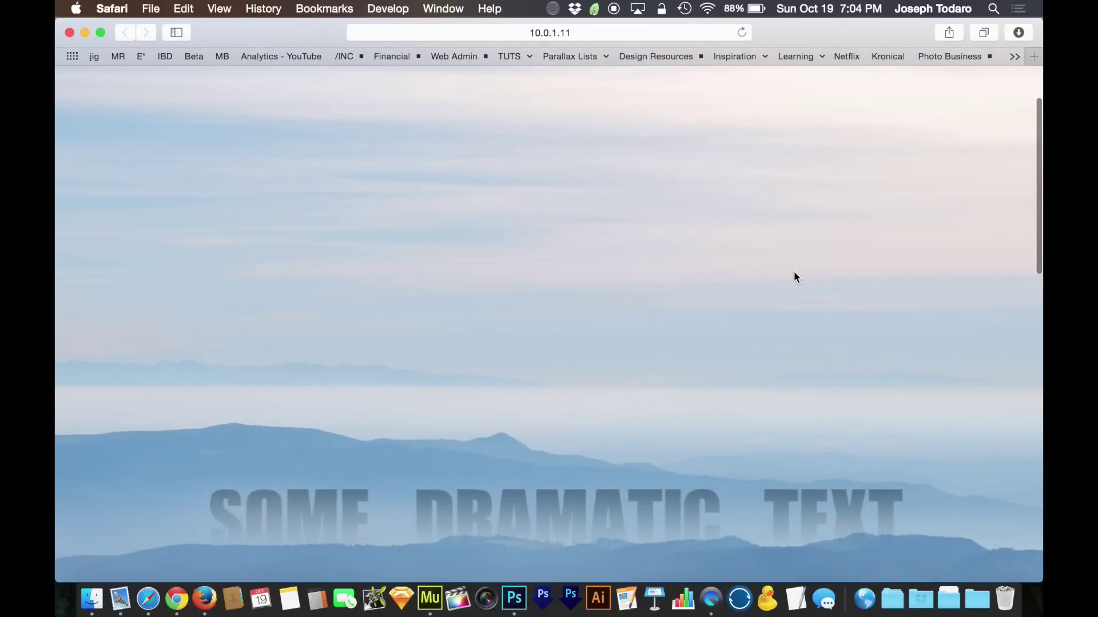
pyautogui.scroll(1, 795, 277)
pyautogui.scroll(-1, 795, 277)
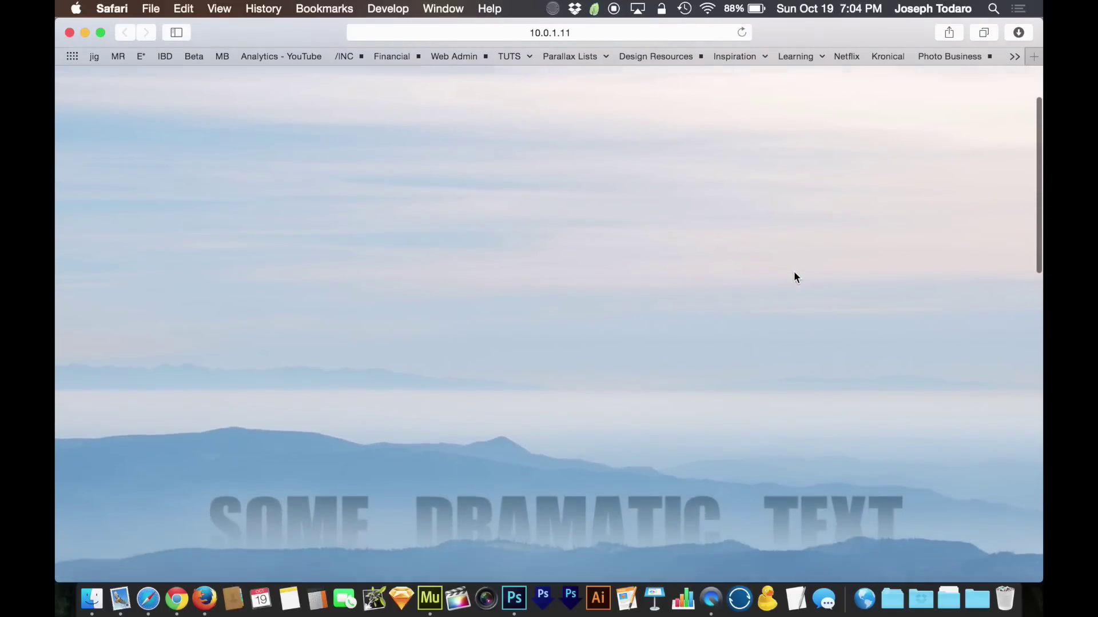
pyautogui.scroll(-4, 794, 277)
pyautogui.scroll(3, 795, 277)
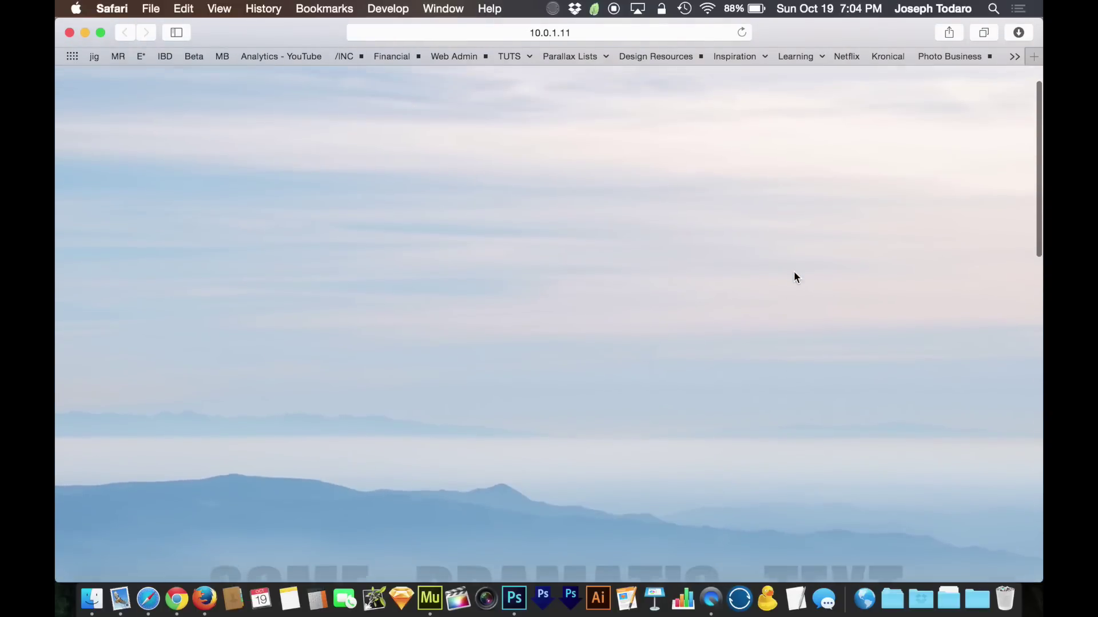
pyautogui.scroll(-4, 795, 277)
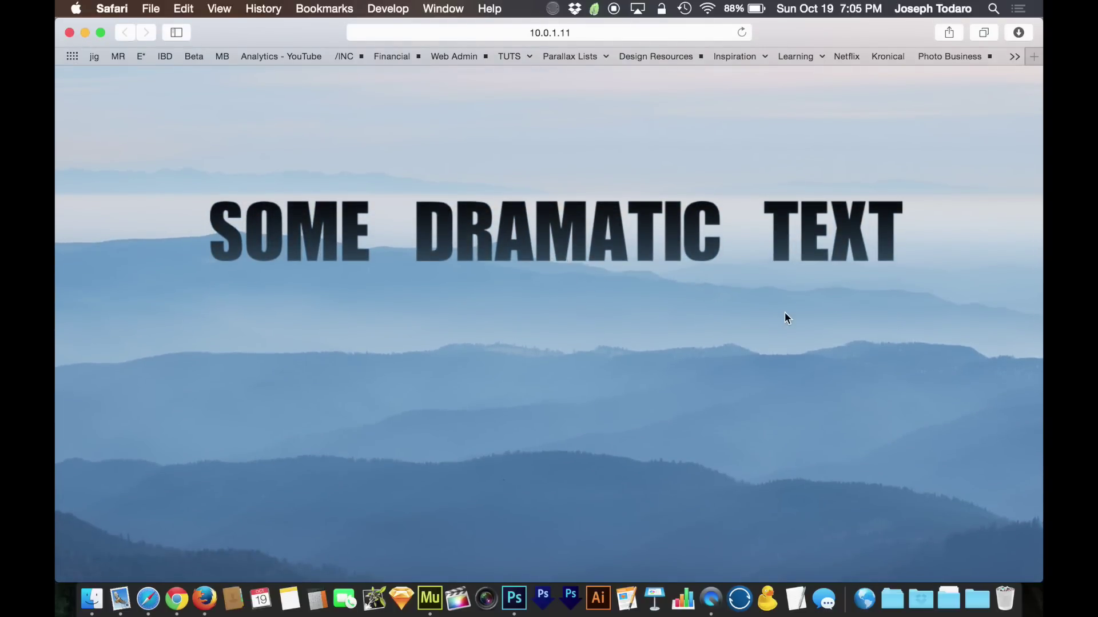
pyautogui.press('super+Tab')
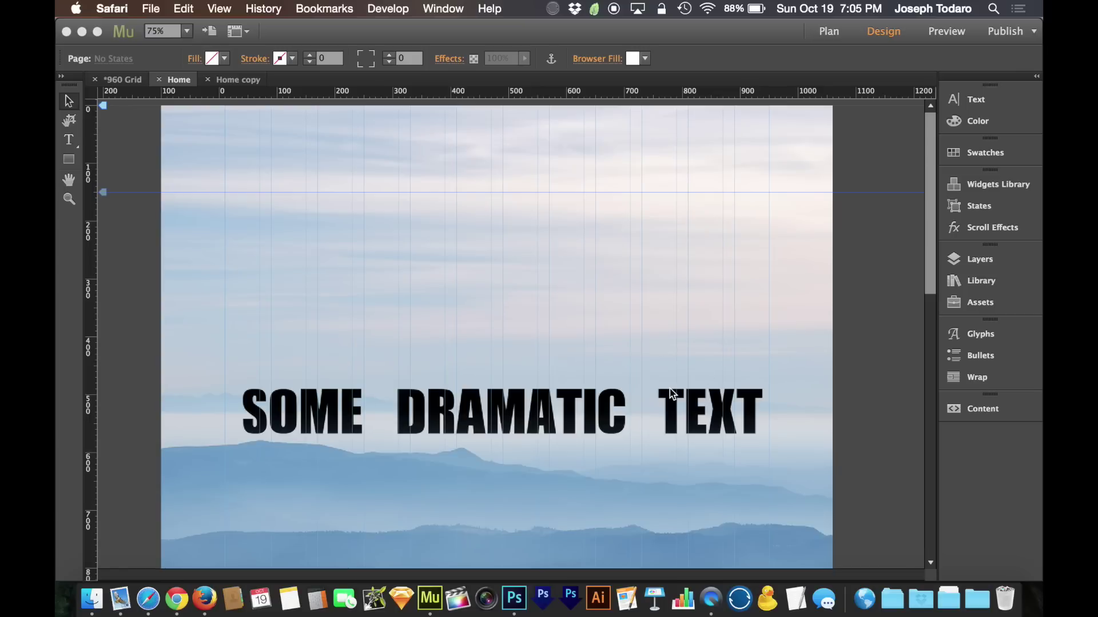
pyautogui.click(514, 598)
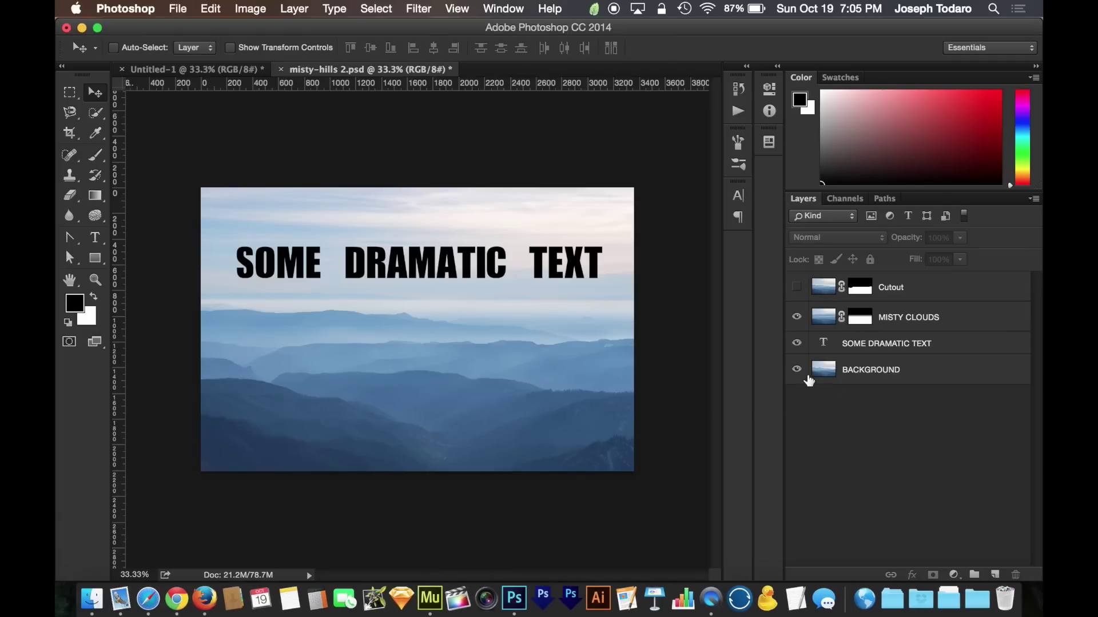
# In misty-hills 2.psd, toggle layer visibility to view Cutout alone, then BACKGROUND and text.
pyautogui.click(179, 71)
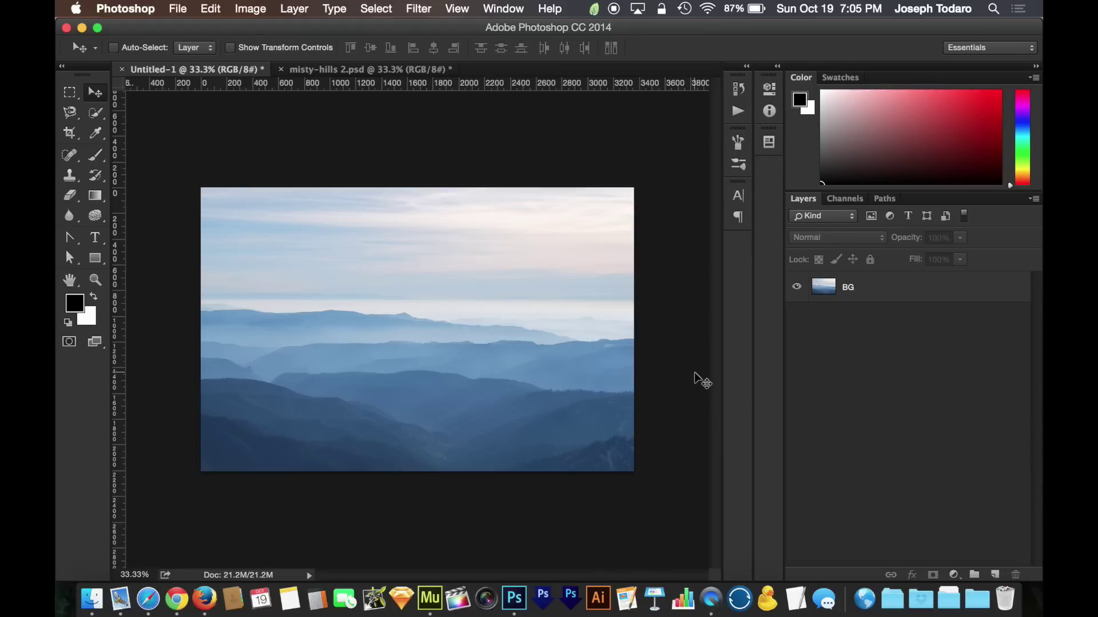
pyautogui.click(351, 71)
pyautogui.click(797, 292)
pyautogui.moveTo(797, 317); pyautogui.dragTo(792, 385)
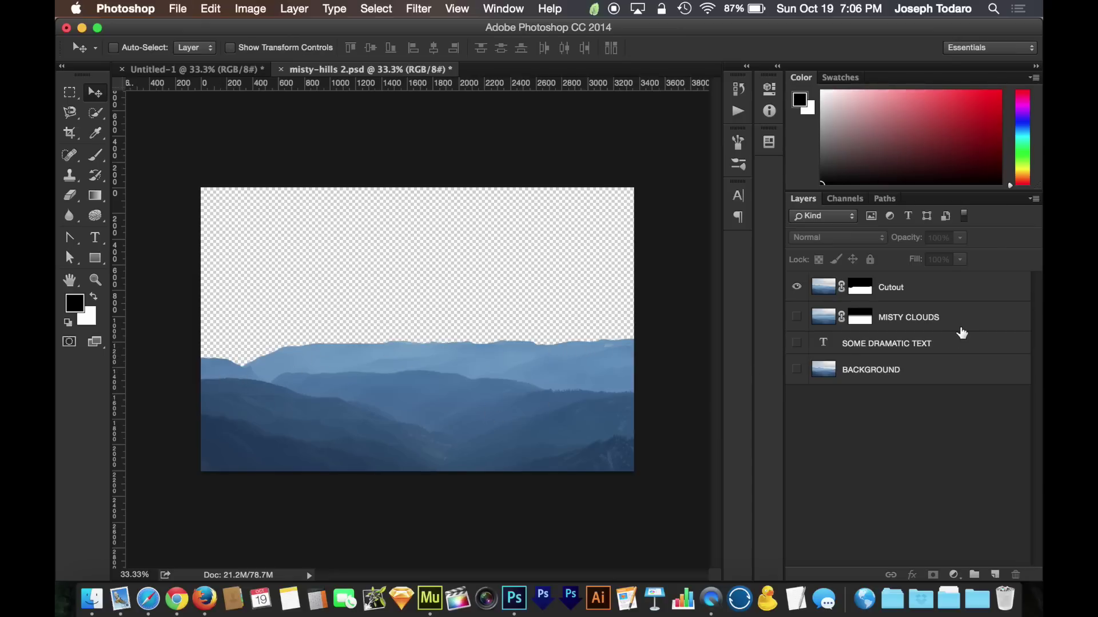
pyautogui.click(796, 369)
pyautogui.click(796, 355)
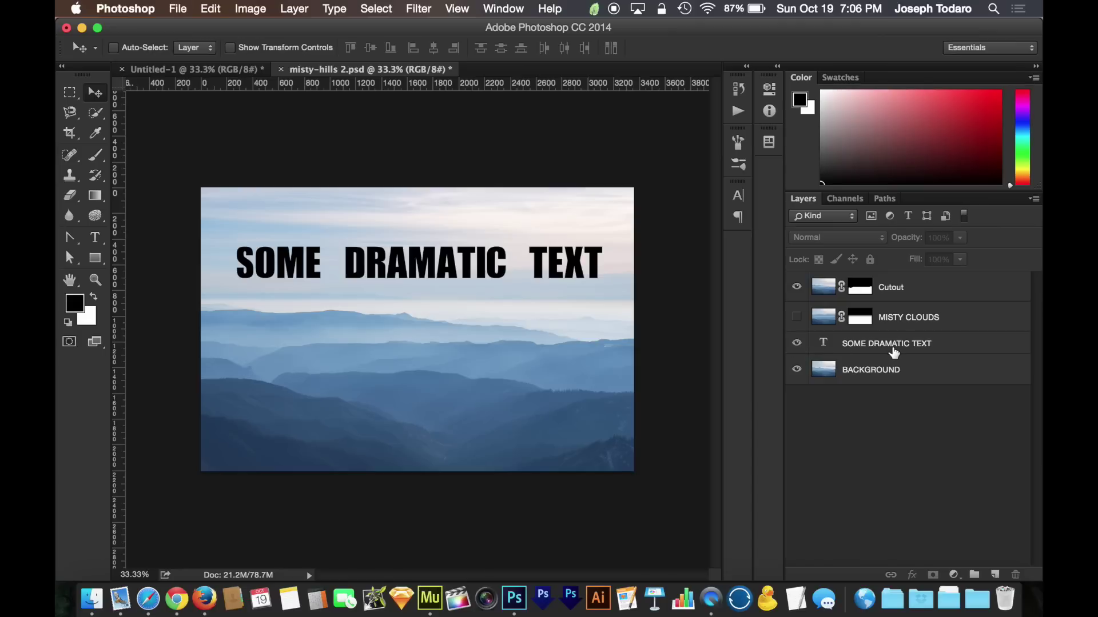
# Move SOME DRAMATIC TEXT lower and turn on the MISTY CLOUDS layer.
pyautogui.click(884, 348)
pyautogui.moveTo(480, 292)
pyautogui.mouseDown()
pyautogui.moveTo(490, 366)
pyautogui.moveTo(496, 282)
pyautogui.mouseUp()
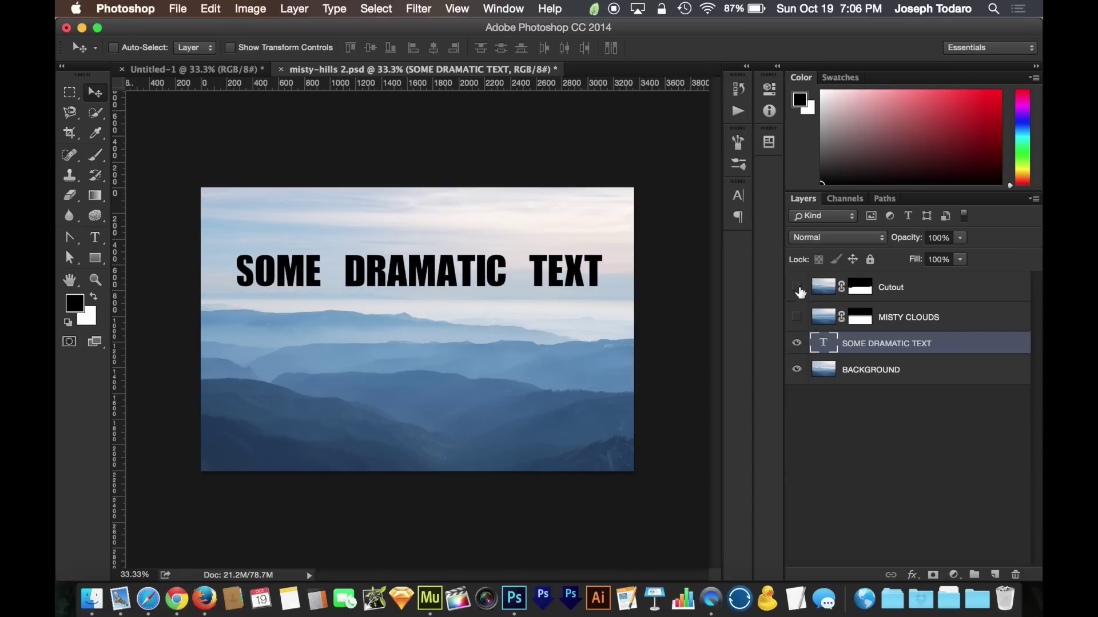
pyautogui.click(797, 344)
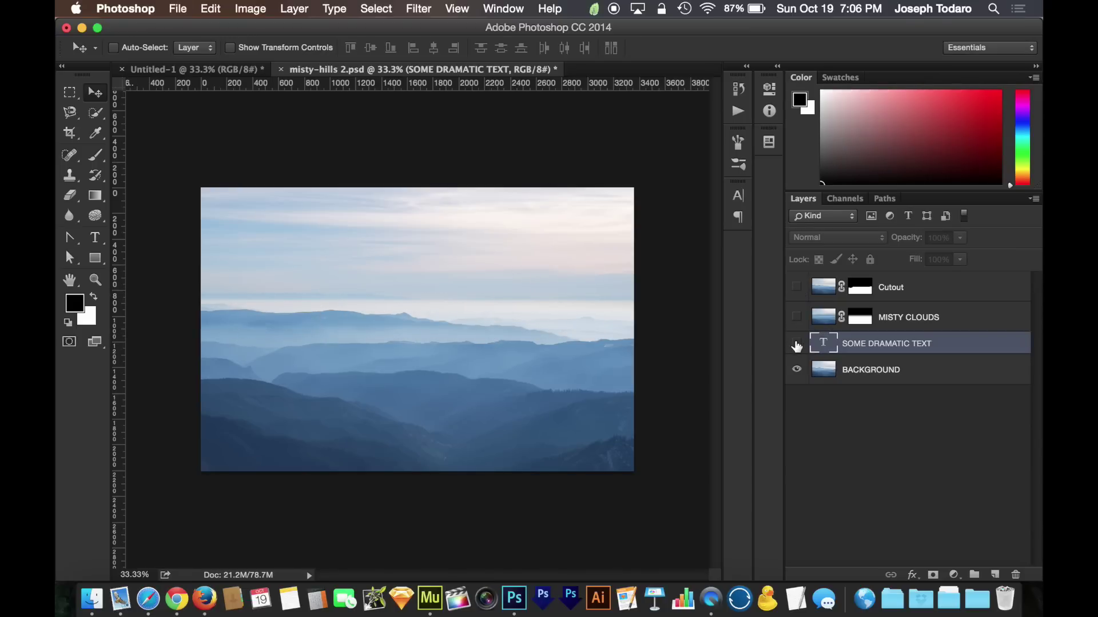
pyautogui.click(796, 318)
pyautogui.click(797, 343)
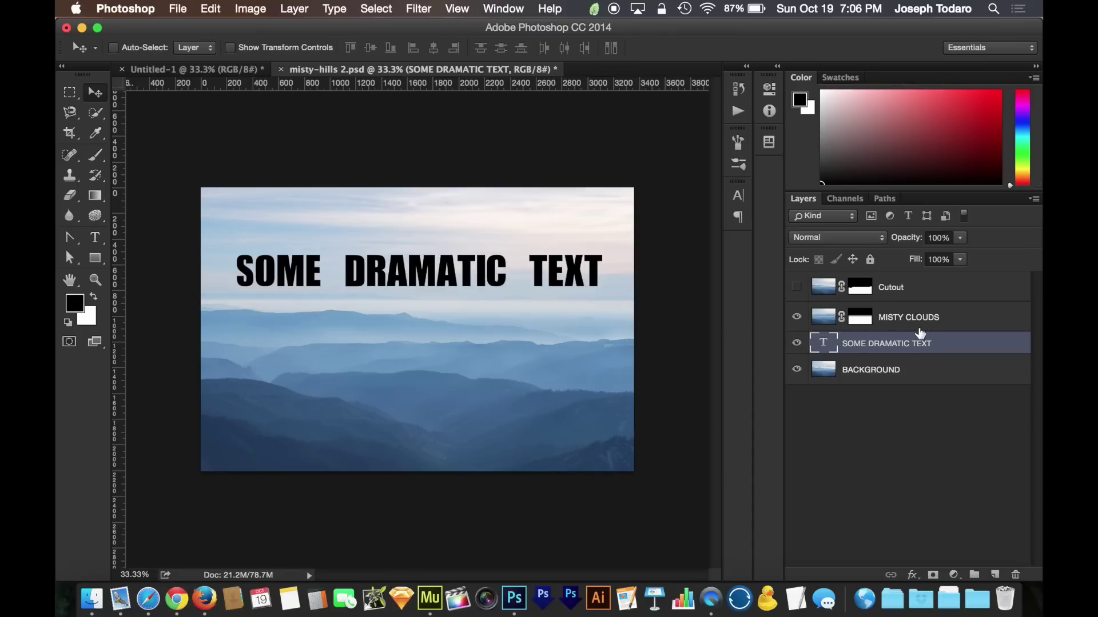
# Drag MISTY CLOUDS down, then move SOME DRAMATIC TEXT lower behind the clouds.
pyautogui.click(912, 326)
pyautogui.moveTo(616, 294); pyautogui.dragTo(625, 358)
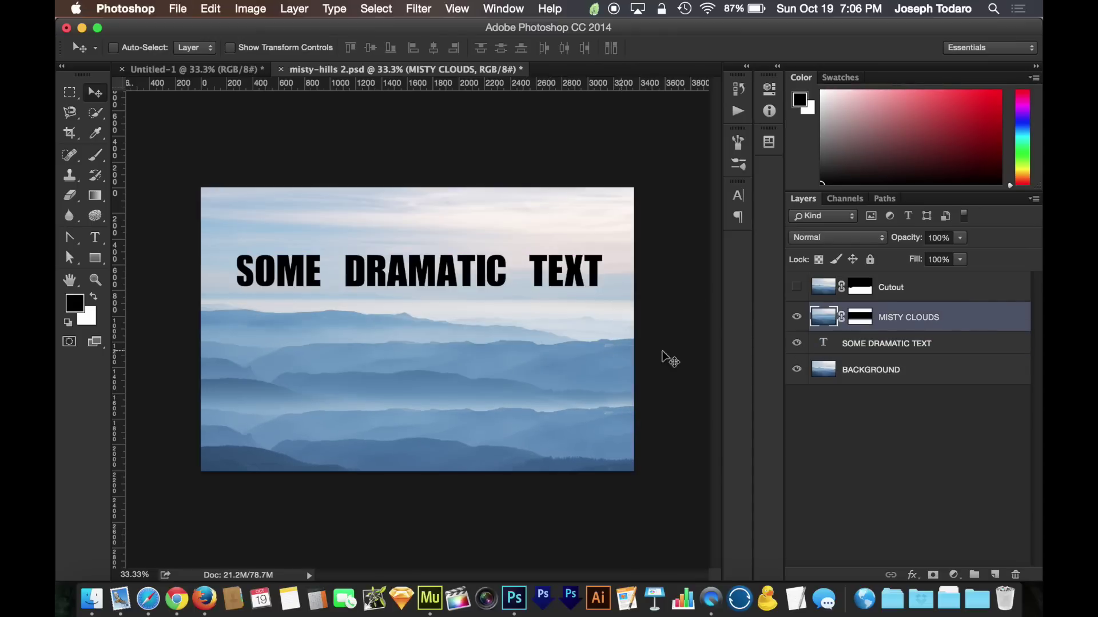
pyautogui.moveTo(581, 399); pyautogui.dragTo(577, 451)
pyautogui.click(884, 345)
pyautogui.moveTo(461, 307)
pyautogui.mouseDown()
pyautogui.moveTo(463, 385)
pyautogui.moveTo(473, 332)
pyautogui.moveTo(474, 375)
pyautogui.moveTo(477, 320)
pyautogui.mouseUp()
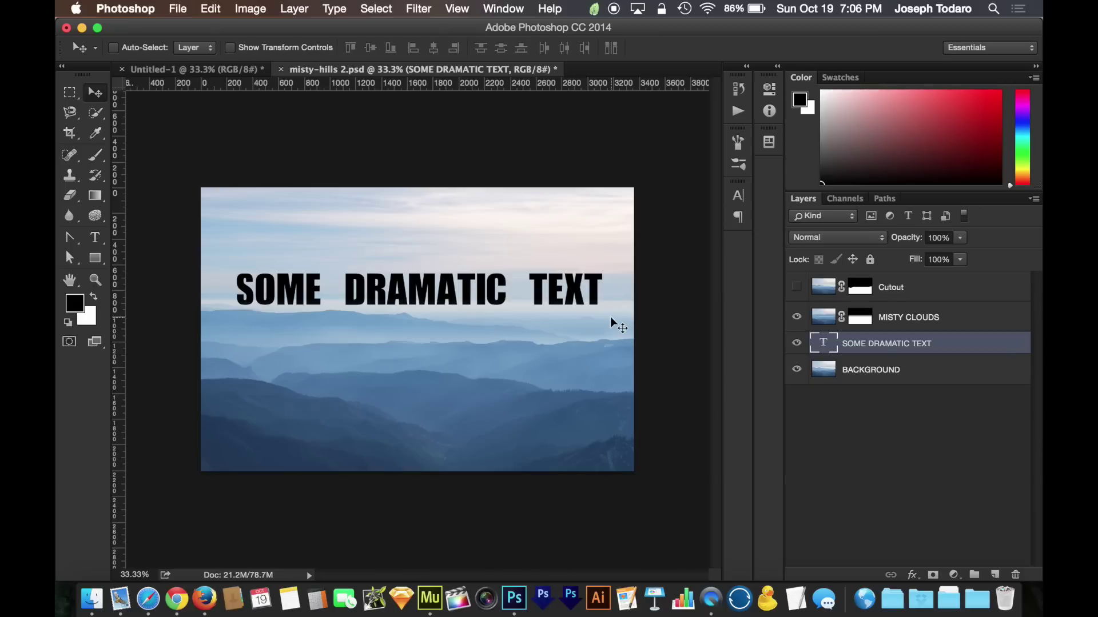
# In Untitled-1, duplicate BG as BG copy and add a white layer mask to it.
pyautogui.click(203, 76)
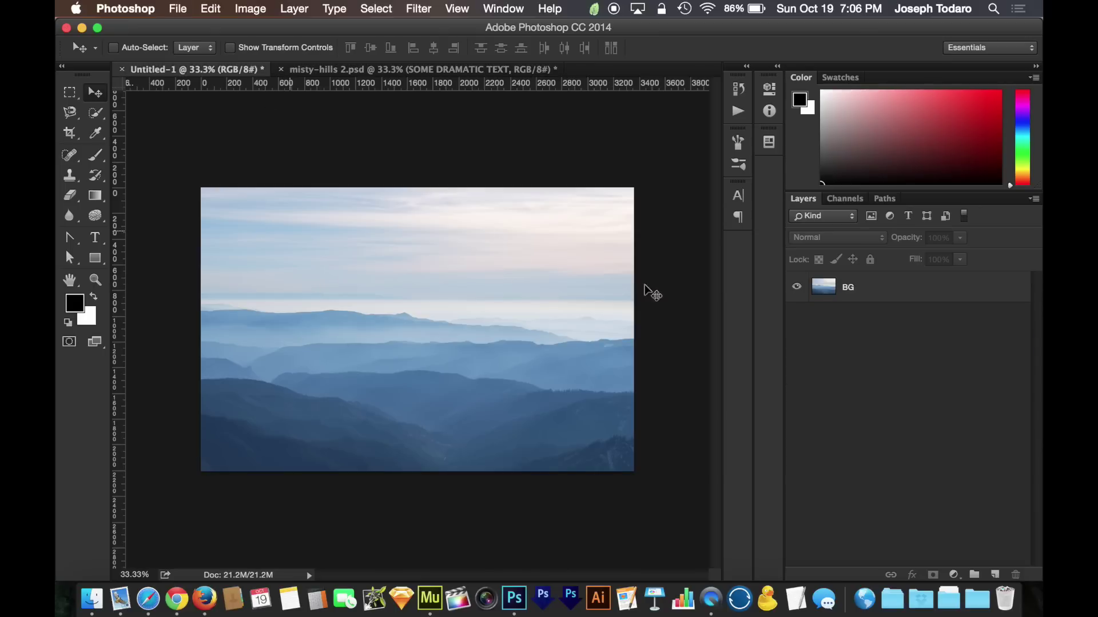
pyautogui.click(901, 298)
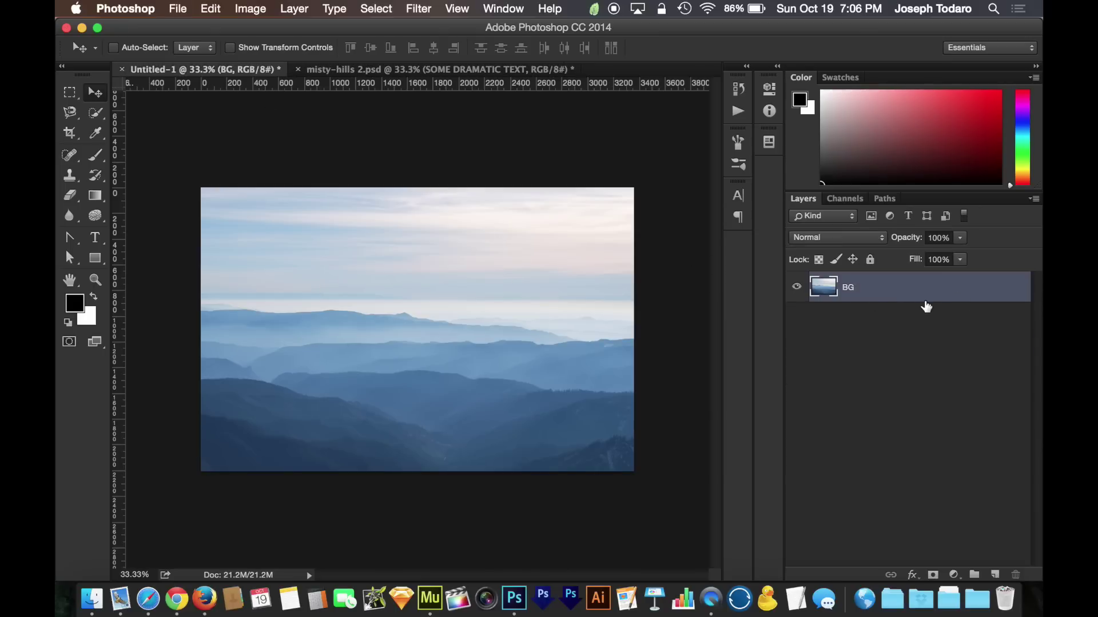
pyautogui.moveTo(917, 297); pyautogui.dragTo(995, 573)
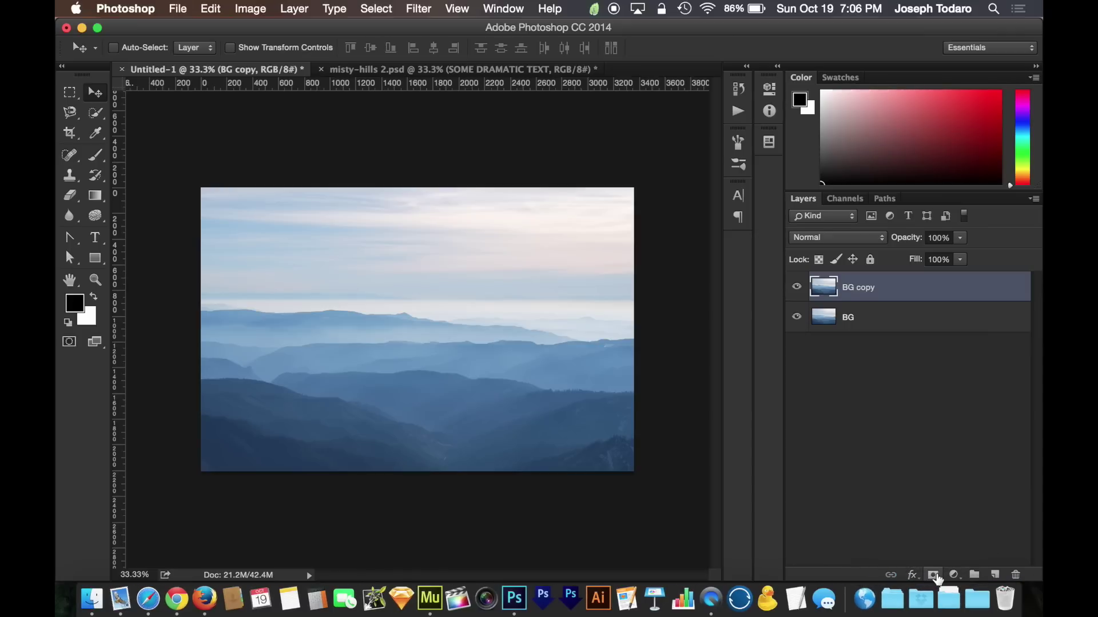
pyautogui.click(935, 576)
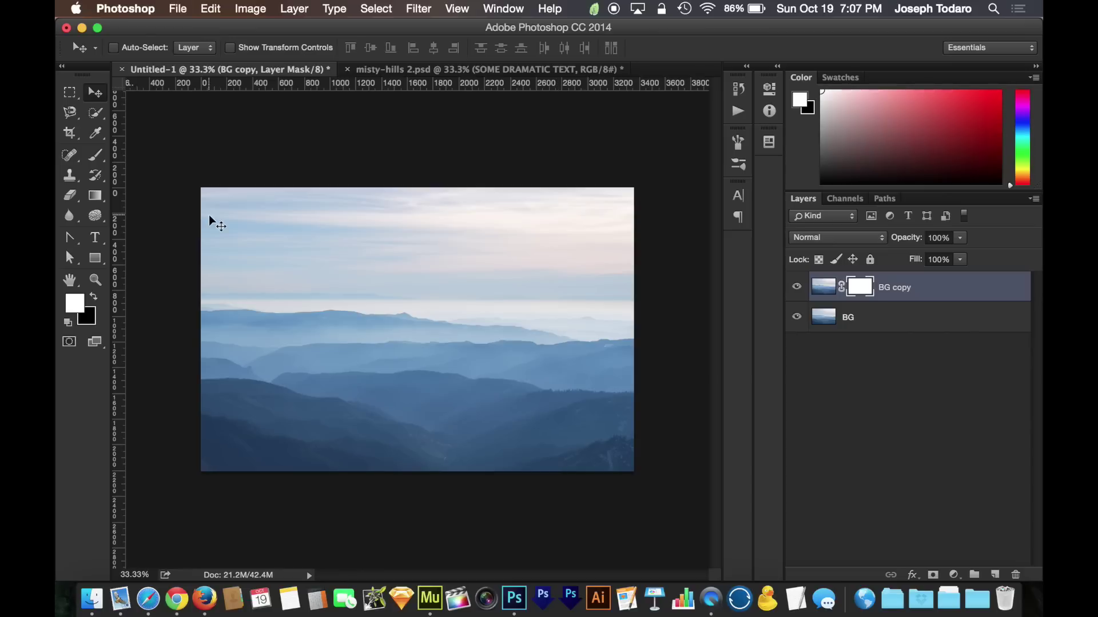
# Draw a foreground-to-background gradient on BG copy's mask to fade the sky, checking with BG hidden.
pyautogui.press('g')
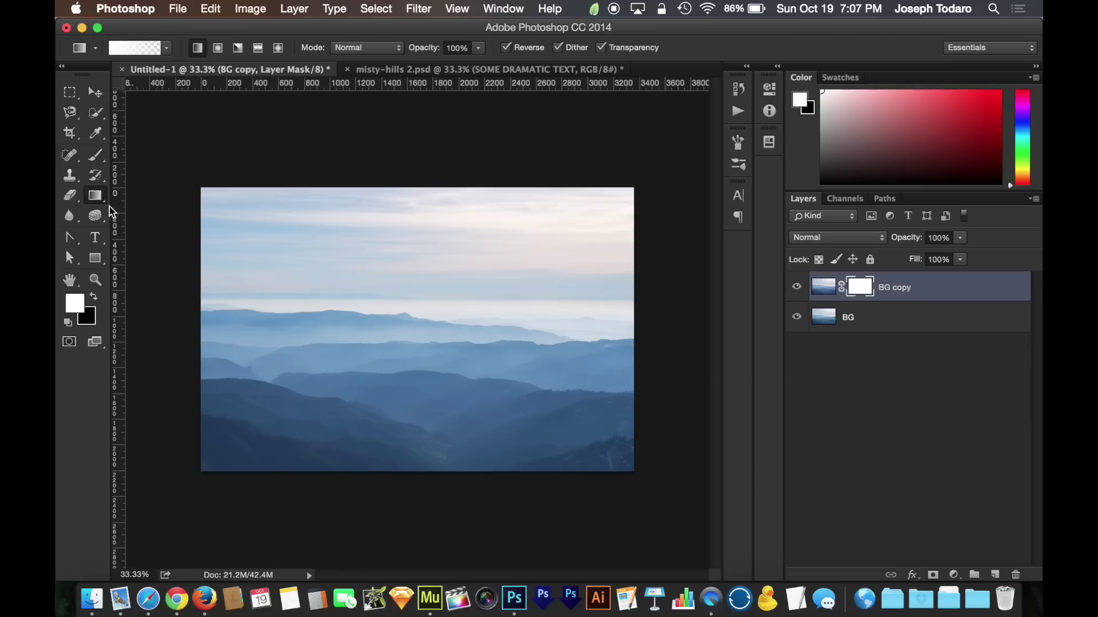
pyautogui.click(167, 49)
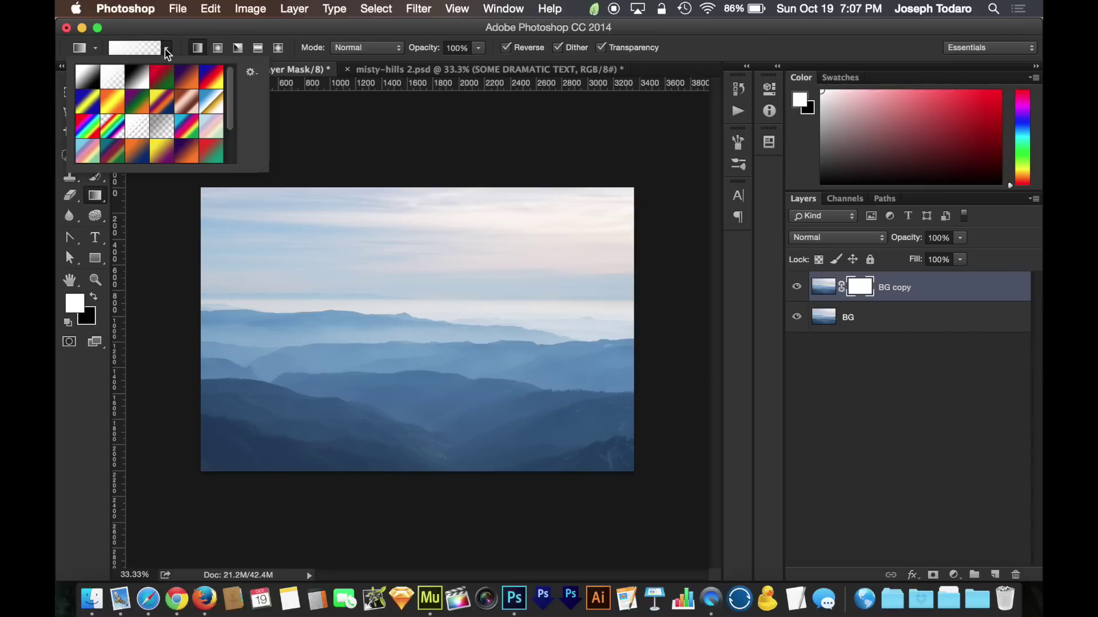
pyautogui.click(87, 78)
pyautogui.click(167, 48)
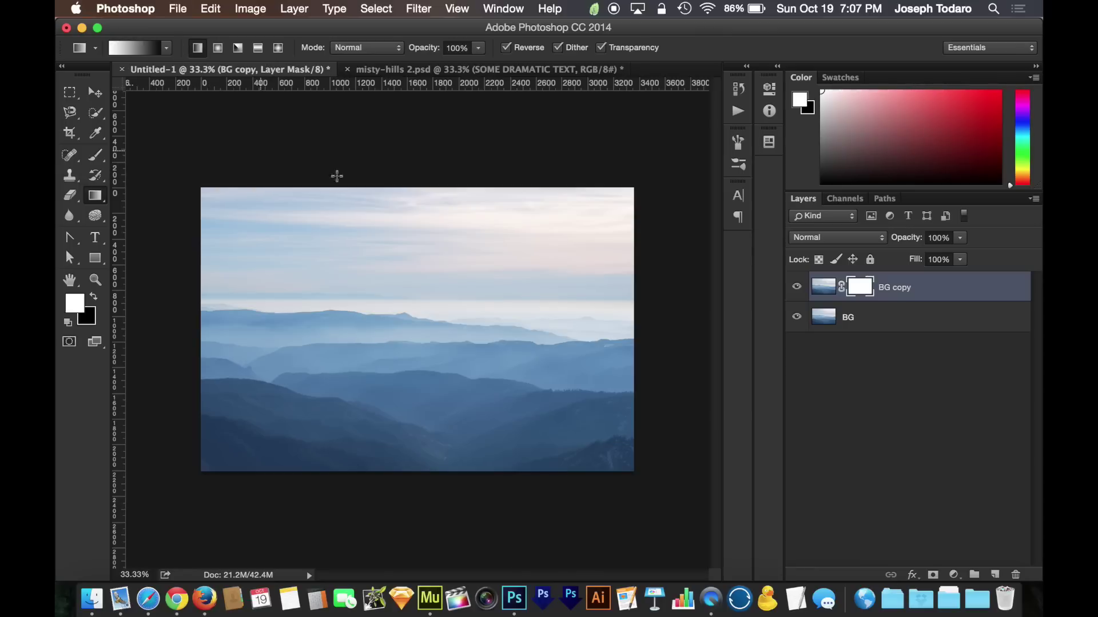
pyautogui.moveTo(431, 281); pyautogui.dragTo(433, 374)
pyautogui.moveTo(434, 236); pyautogui.dragTo(433, 446)
pyautogui.moveTo(453, 195); pyautogui.dragTo(455, 478)
pyautogui.moveTo(436, 339); pyautogui.dragTo(436, 348)
pyautogui.moveTo(437, 298); pyautogui.dragTo(436, 355)
pyautogui.click(796, 318)
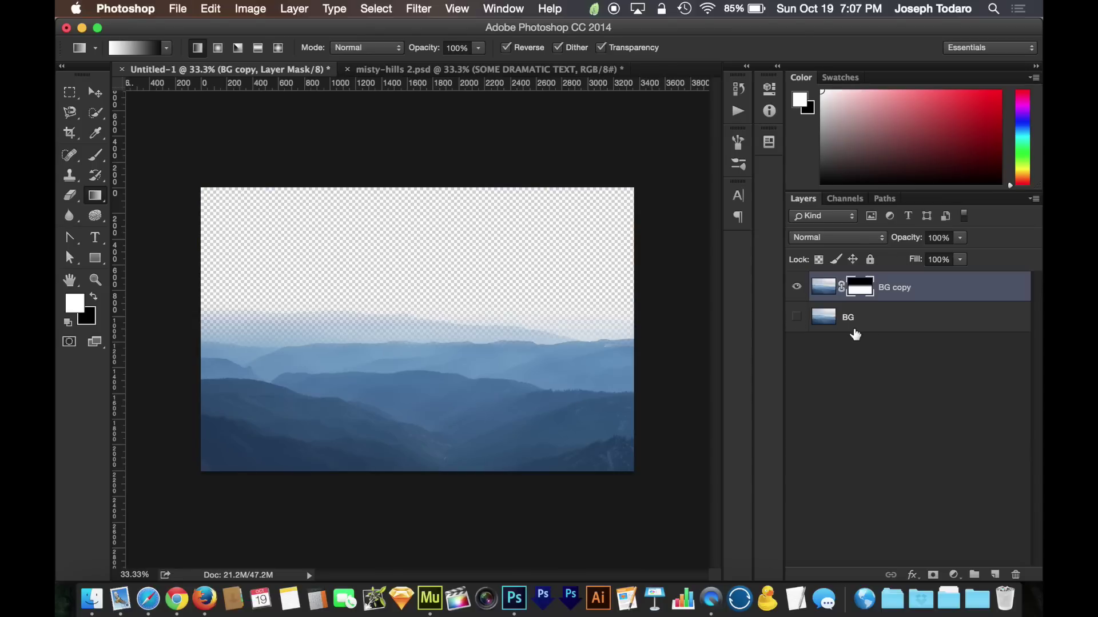
# Rename BG copy to 'mountains with fog' and show the sky layer again.
pyautogui.doubleClick(899, 288)
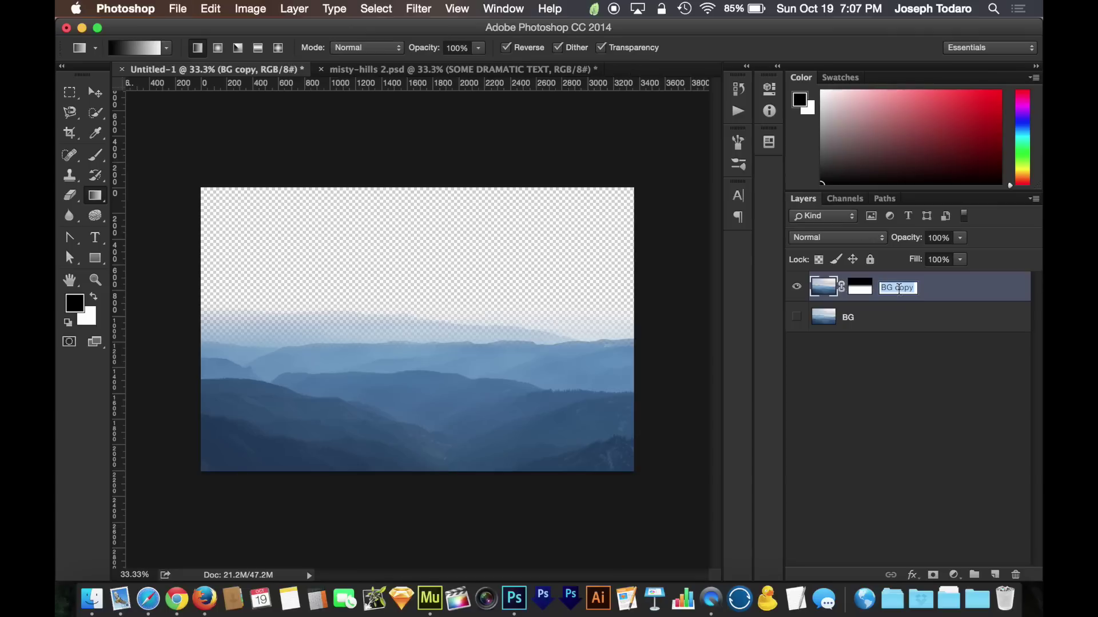
pyautogui.write('moun')
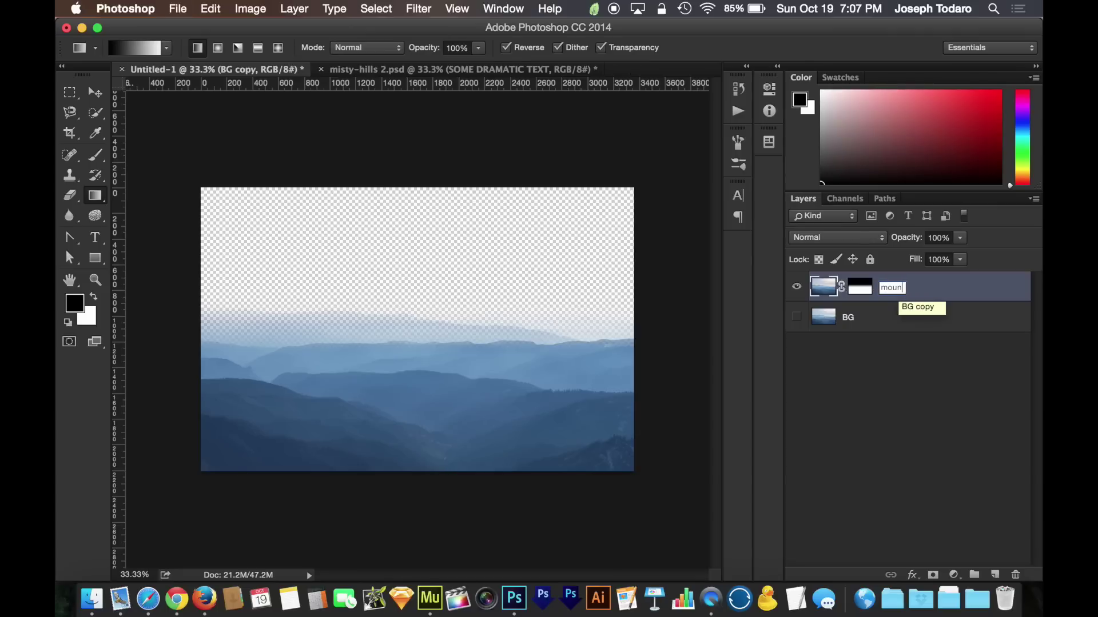
pyautogui.write('tains with fog')
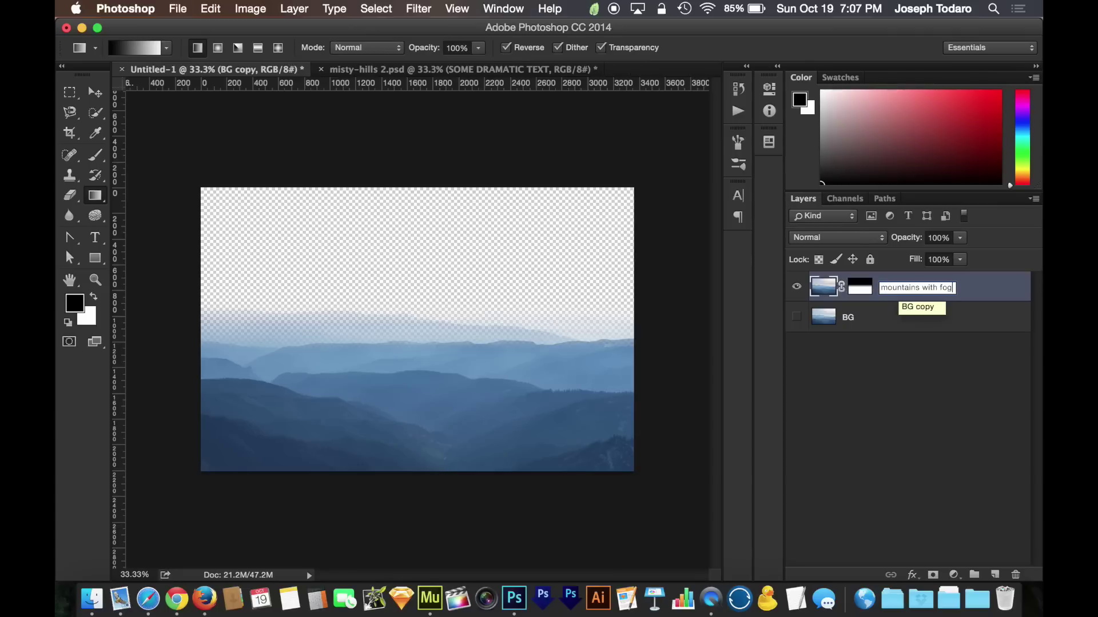
pyautogui.press('Return')
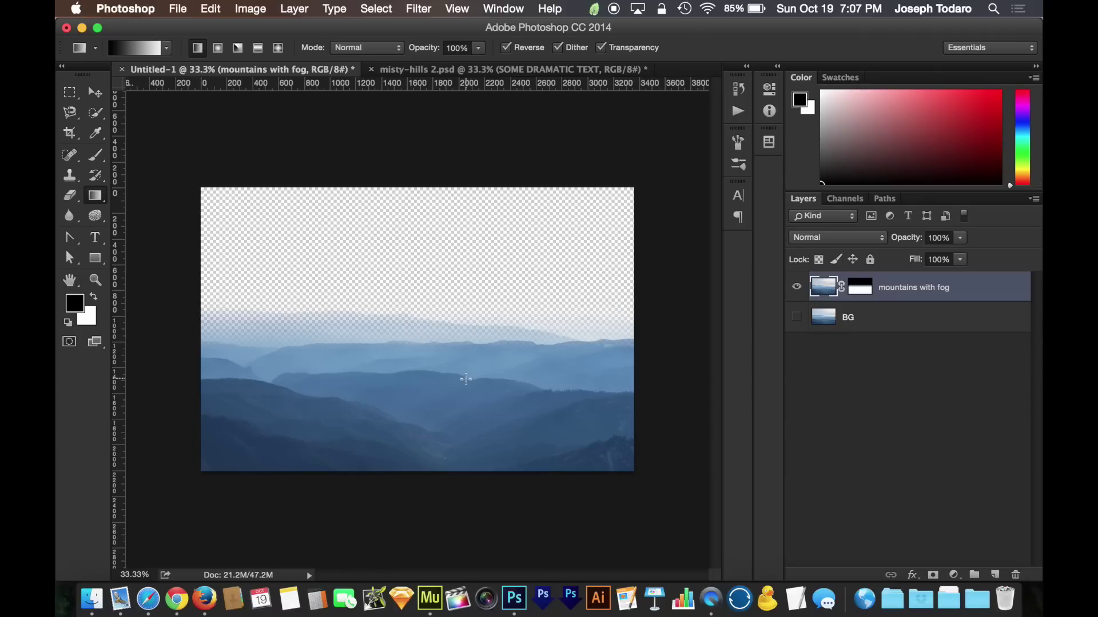
pyautogui.click(797, 317)
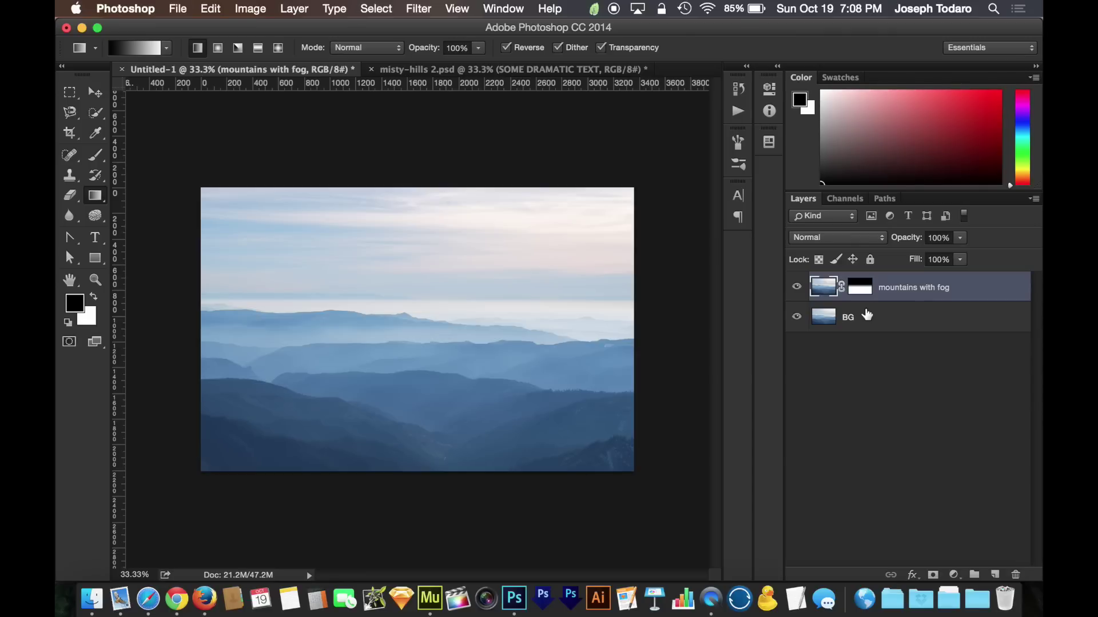
# Sample the mountain blue with an enlarged Brush, then turn the sky background layer back on.
pyautogui.click(796, 317)
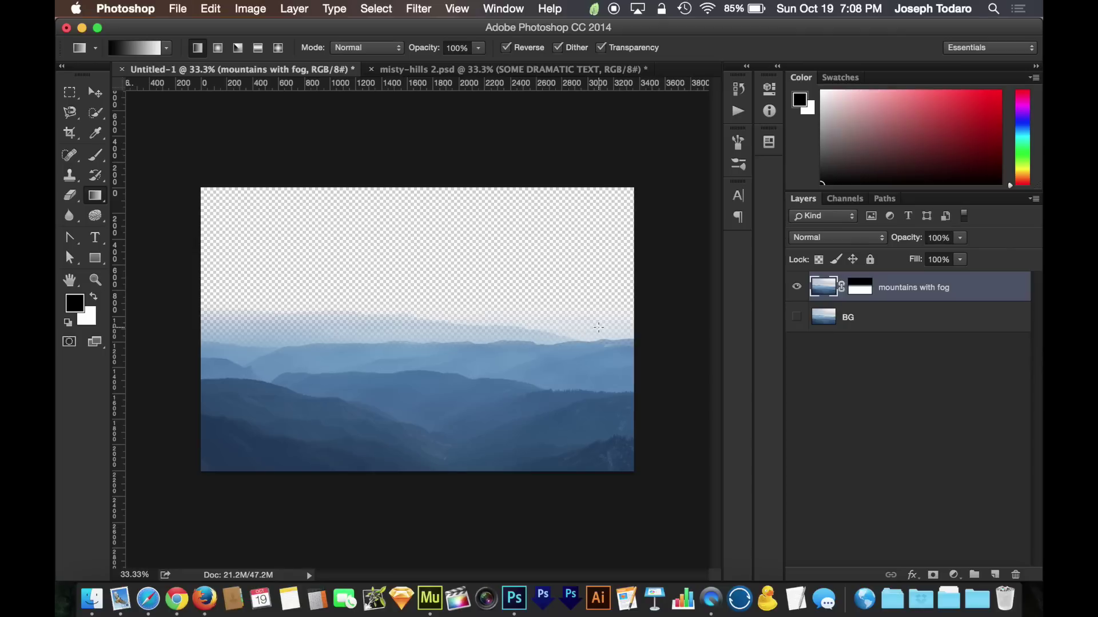
pyautogui.click(95, 155)
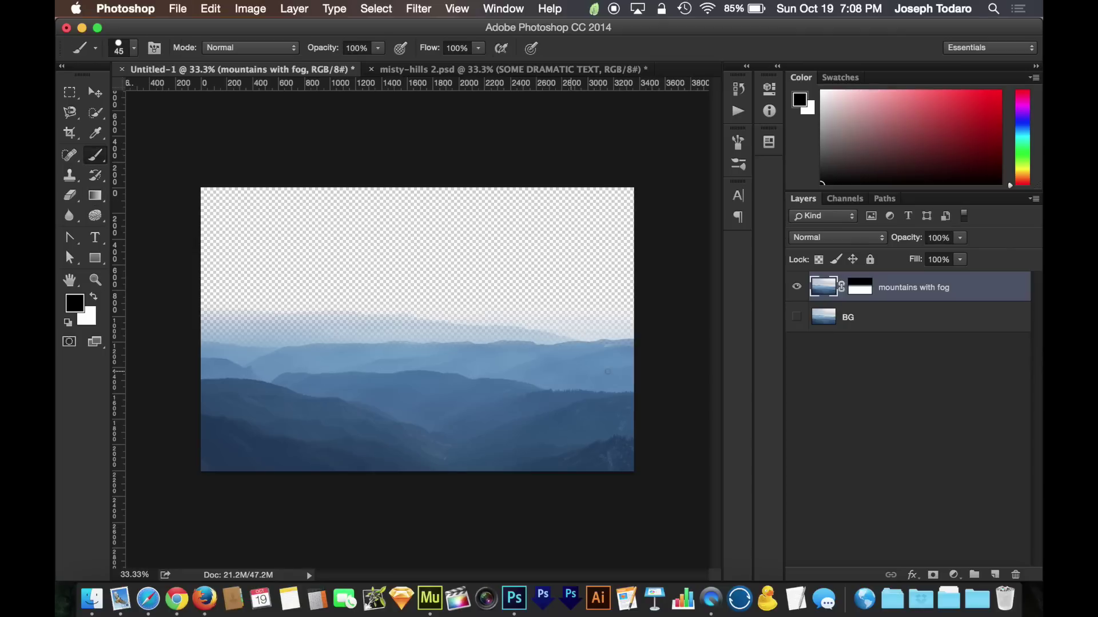
pyautogui.keyDown('alt'); pyautogui.click(571, 348); pyautogui.keyUp('alt')
pyautogui.press(']')
pyautogui.press(']')
pyautogui.press(']')
pyautogui.press(']')
pyautogui.press(']')
pyautogui.press(']')
pyautogui.press(']')
pyautogui.press(']')
pyautogui.press(']')
pyautogui.press(']')
pyautogui.press(']')
pyautogui.press(']')
pyautogui.press(']')
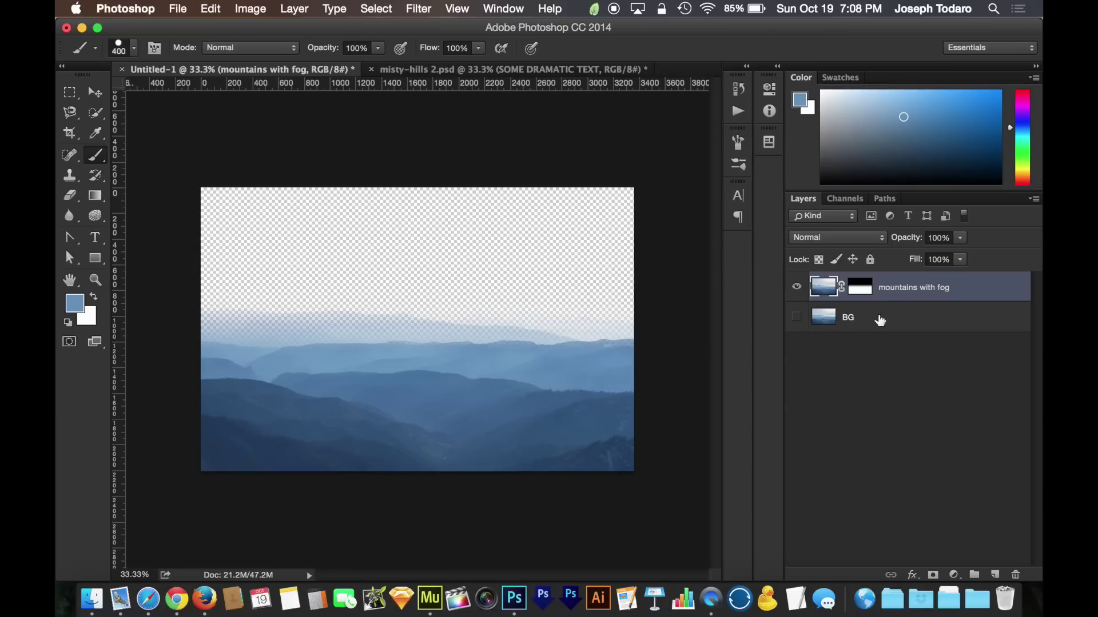
pyautogui.click(797, 317)
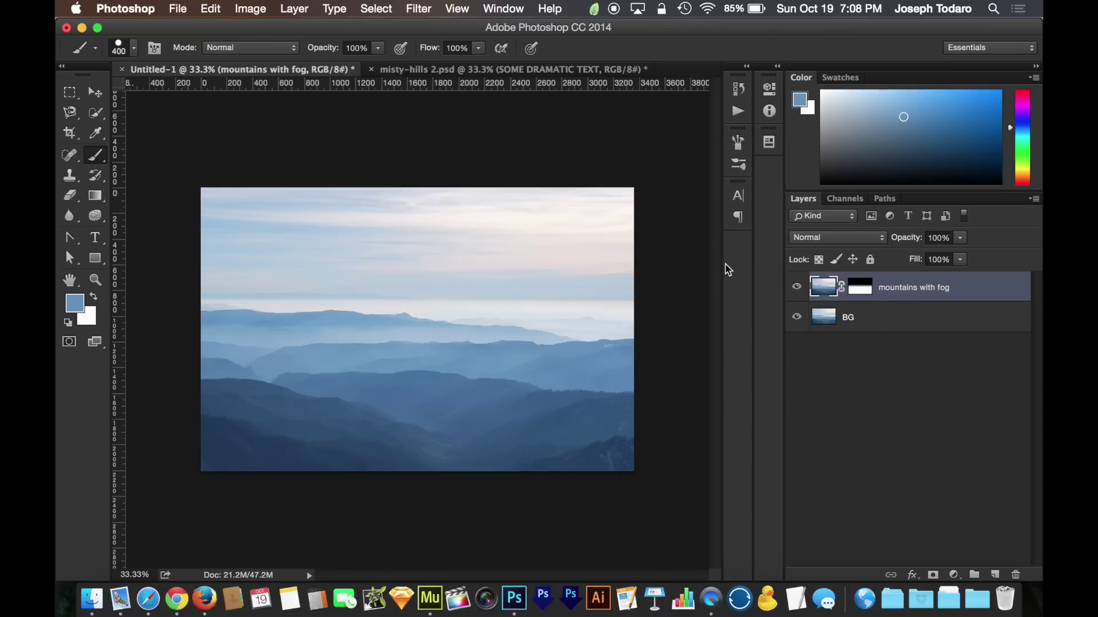
pyautogui.click(514, 69)
# Copy SOME DRAMATIC TEXT into Untitled-1 below mountains with fog and position it about 22 px higher.
pyautogui.press('v')
pyautogui.moveTo(497, 298)
pyautogui.mouseDown()
pyautogui.moveTo(323, 74)
pyautogui.moveTo(281, 67)
pyautogui.moveTo(321, 164)
pyautogui.moveTo(454, 318)
pyautogui.moveTo(507, 319)
pyautogui.moveTo(502, 303)
pyautogui.mouseUp()
pyautogui.moveTo(953, 287); pyautogui.dragTo(949, 329)
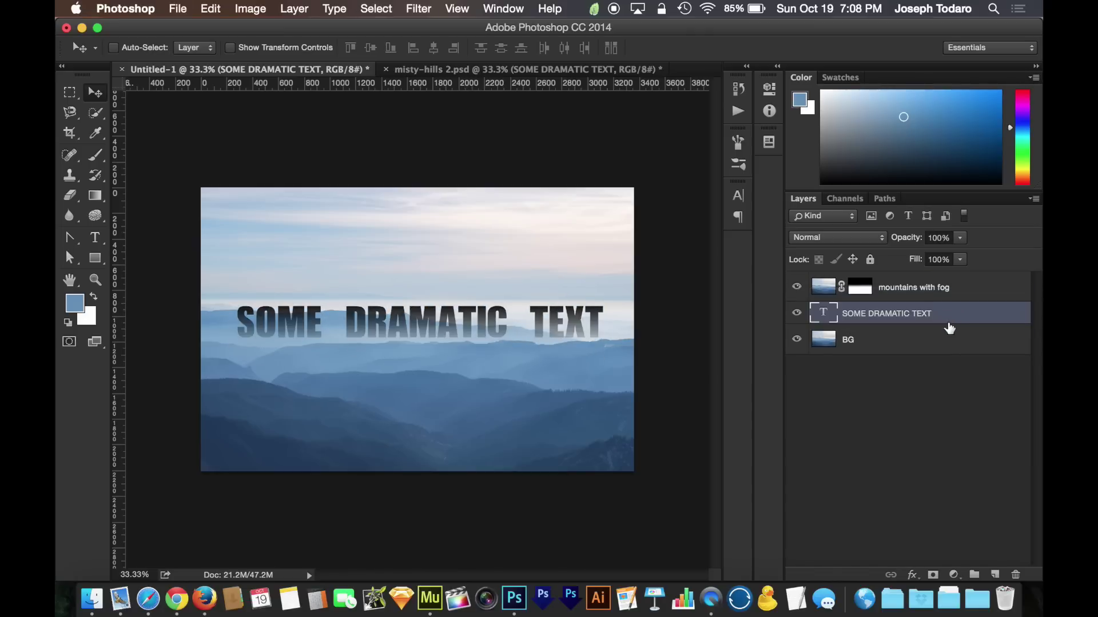
pyautogui.moveTo(527, 315); pyautogui.dragTo(527, 319)
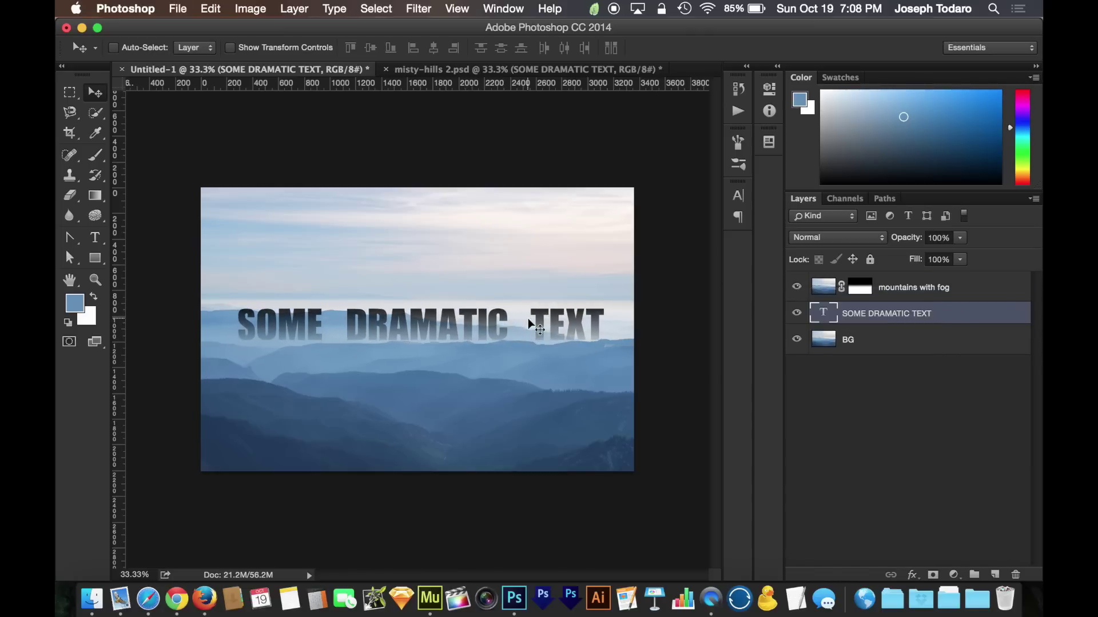
pyautogui.press('super+equal')
pyautogui.press('super+equal')
pyautogui.press('super+equal')
pyautogui.press('super+equal')
pyautogui.moveTo(485, 276)
pyautogui.mouseDown()
pyautogui.moveTo(512, 232)
pyautogui.moveTo(502, 279)
pyautogui.mouseUp()
# In misty-hills 2.psd, move the text down into the mist, checking it at 100% zoom.
pyautogui.click(472, 69)
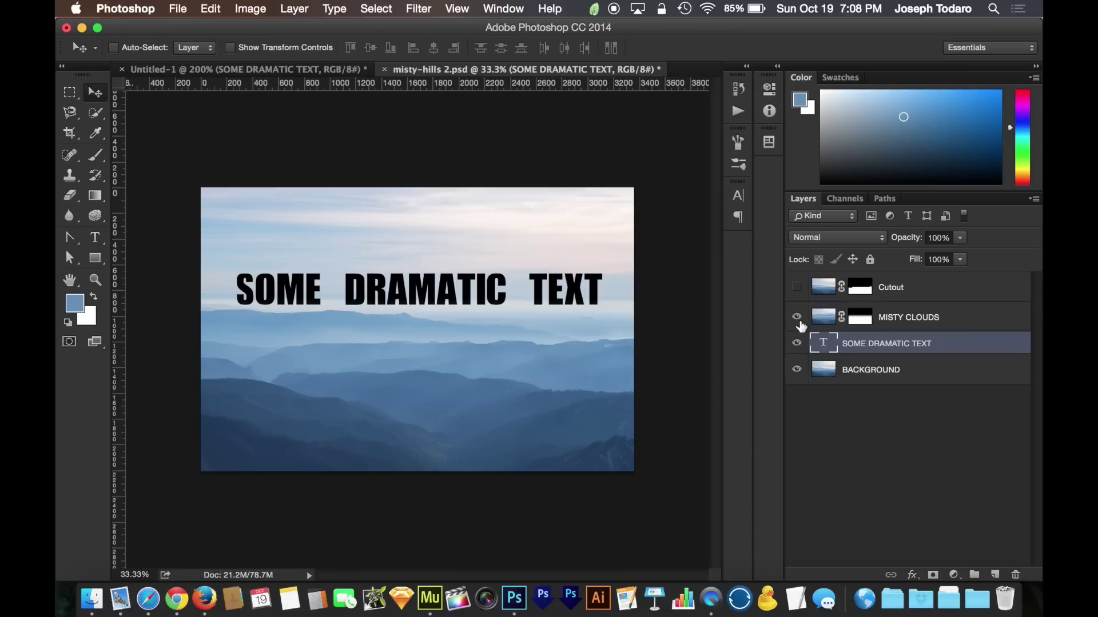
pyautogui.moveTo(515, 303); pyautogui.dragTo(516, 346)
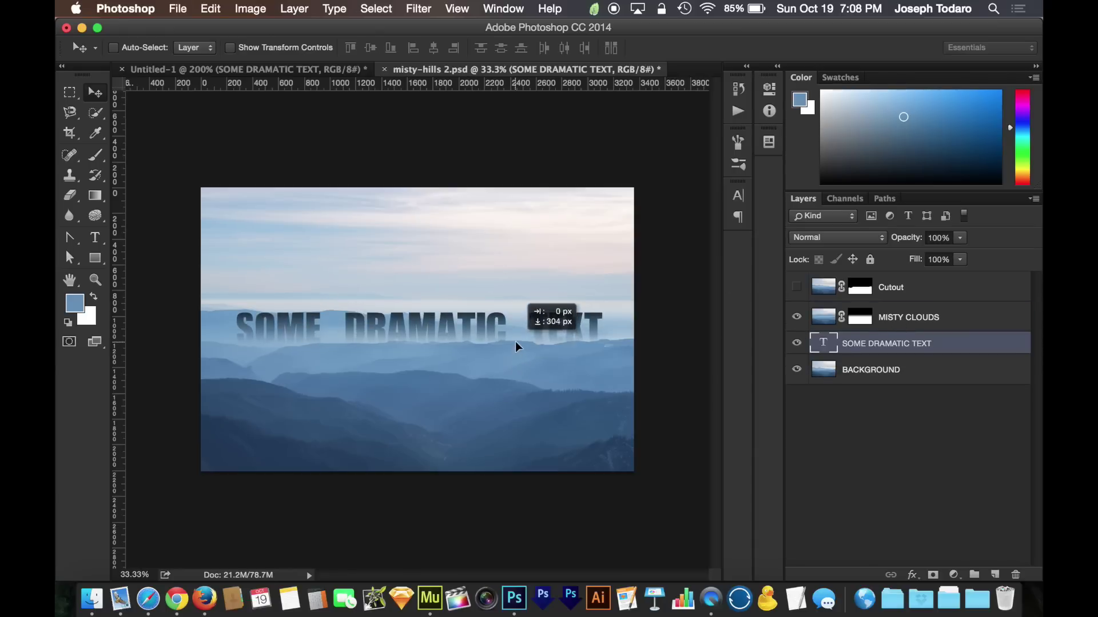
pyautogui.press('super')
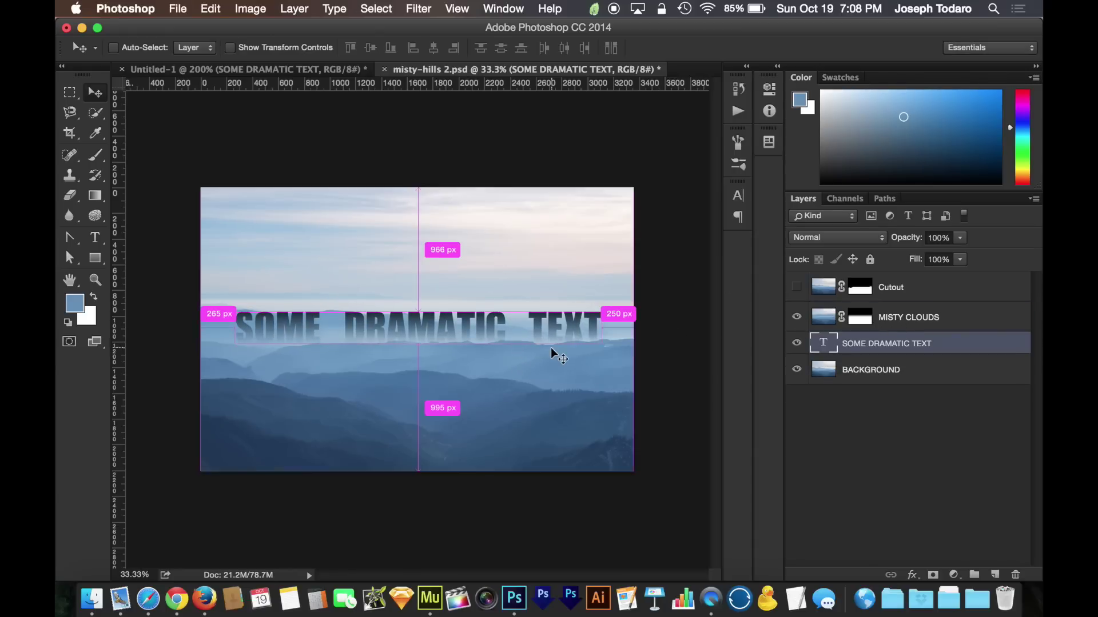
pyautogui.press('super+1')
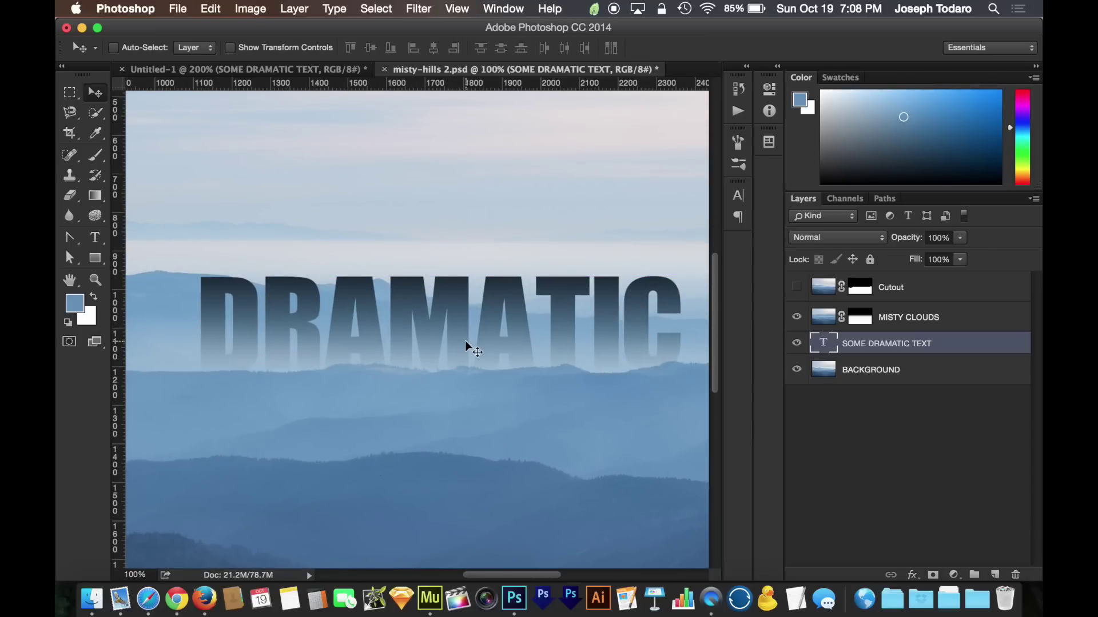
pyautogui.press('super+minus')
pyautogui.press('super+minus')
pyautogui.press('super+minus')
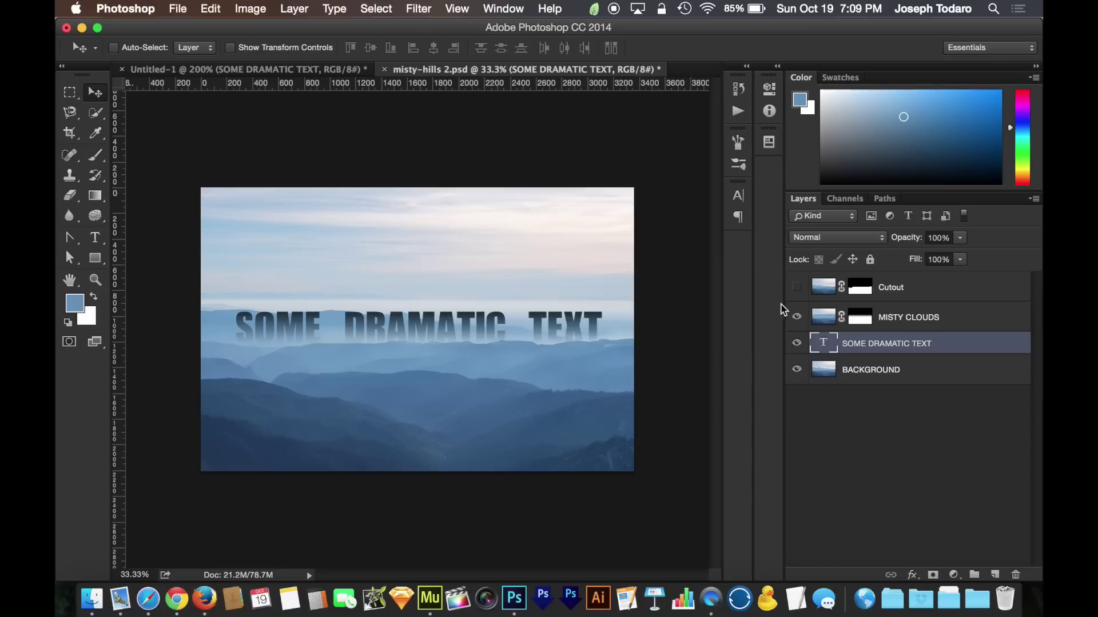
# Move the text behind the mountain ridge and leave only the Cutout layer visible and selected.
pyautogui.click(796, 316)
pyautogui.click(796, 287)
pyautogui.moveTo(513, 346); pyautogui.dragTo(513, 361)
pyautogui.moveTo(795, 367); pyautogui.dragTo(795, 352)
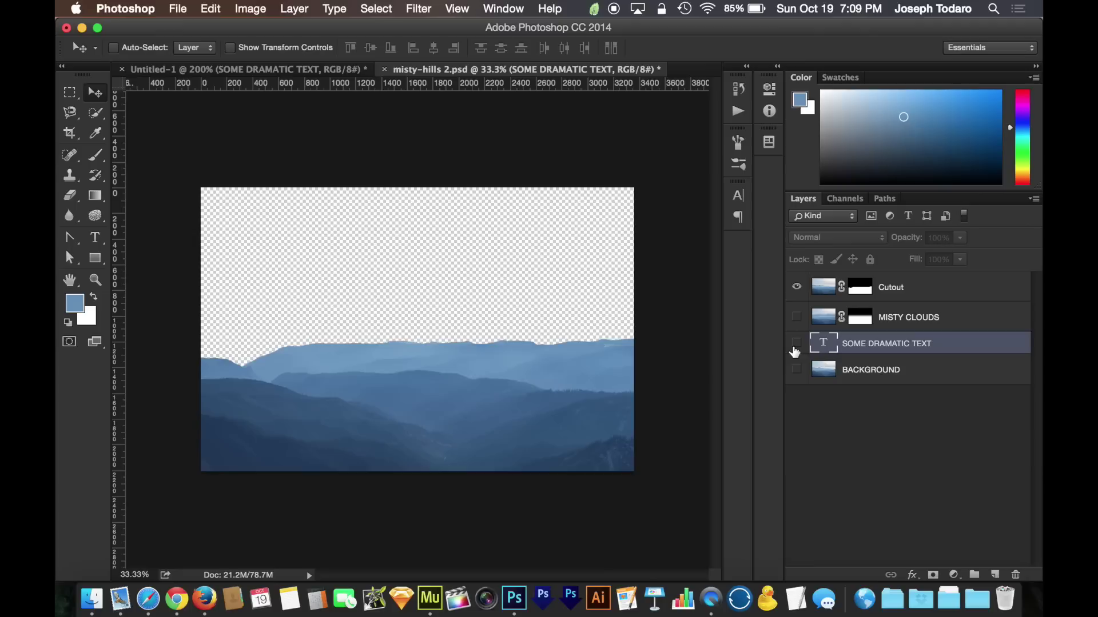
pyautogui.click(895, 298)
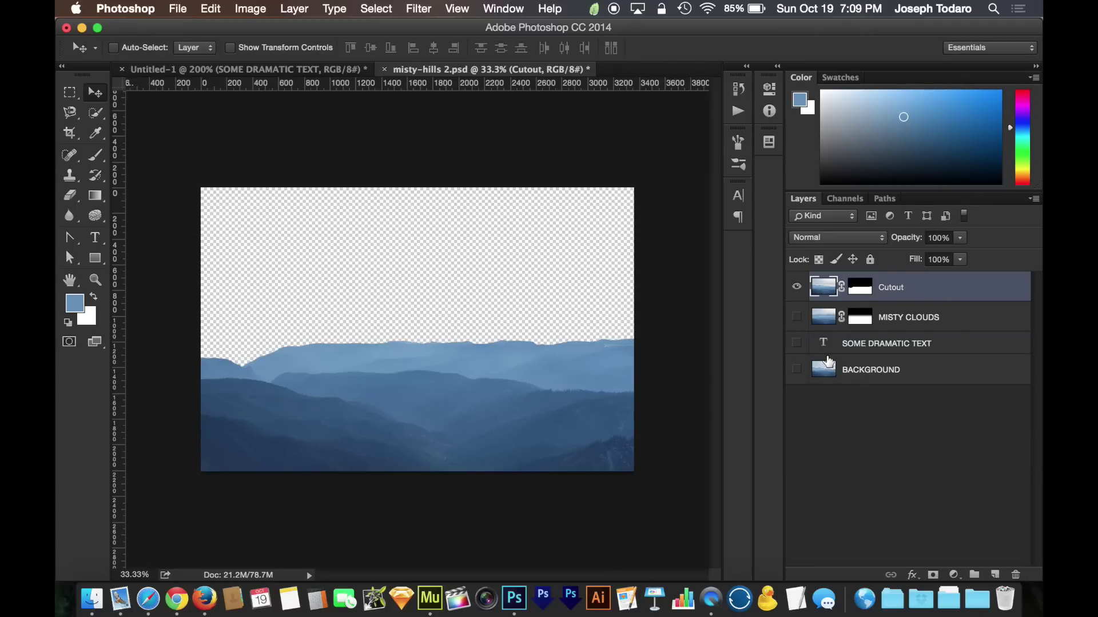
# Show the text and BACKGROUND layers and raise SOME DRAMATIC TEXT about 51 px.
pyautogui.click(796, 343)
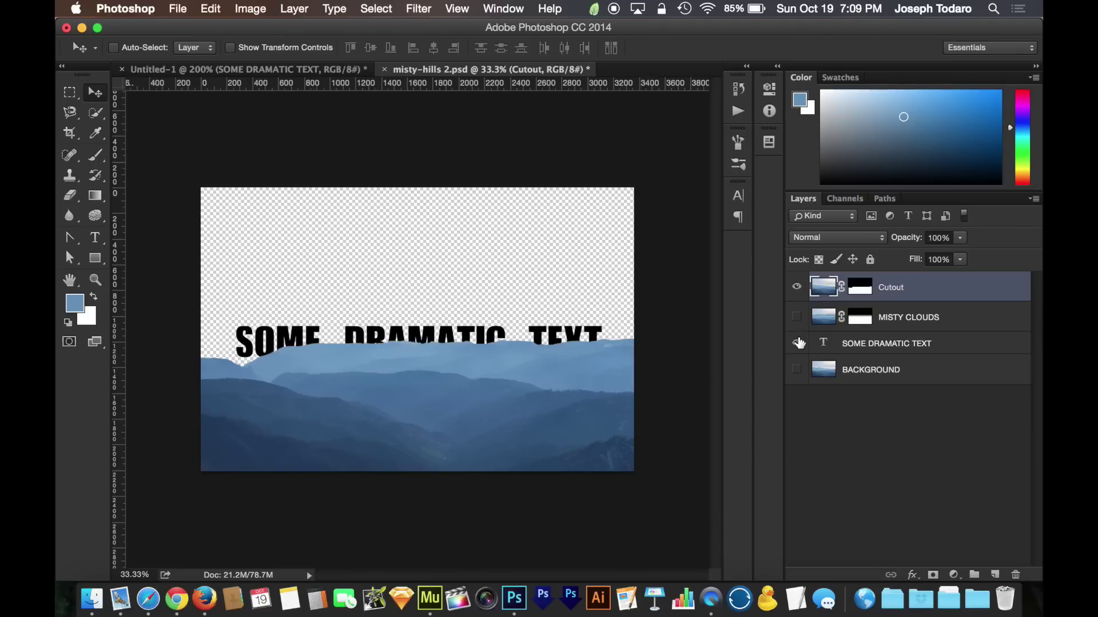
pyautogui.click(796, 369)
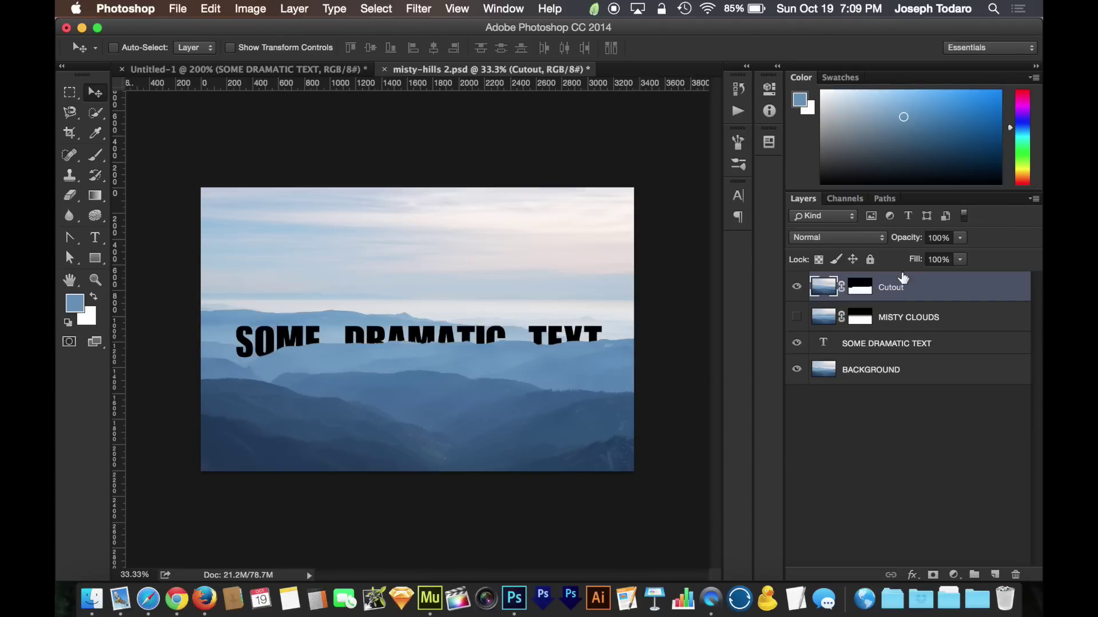
pyautogui.click(905, 345)
pyautogui.moveTo(400, 309); pyautogui.dragTo(400, 279)
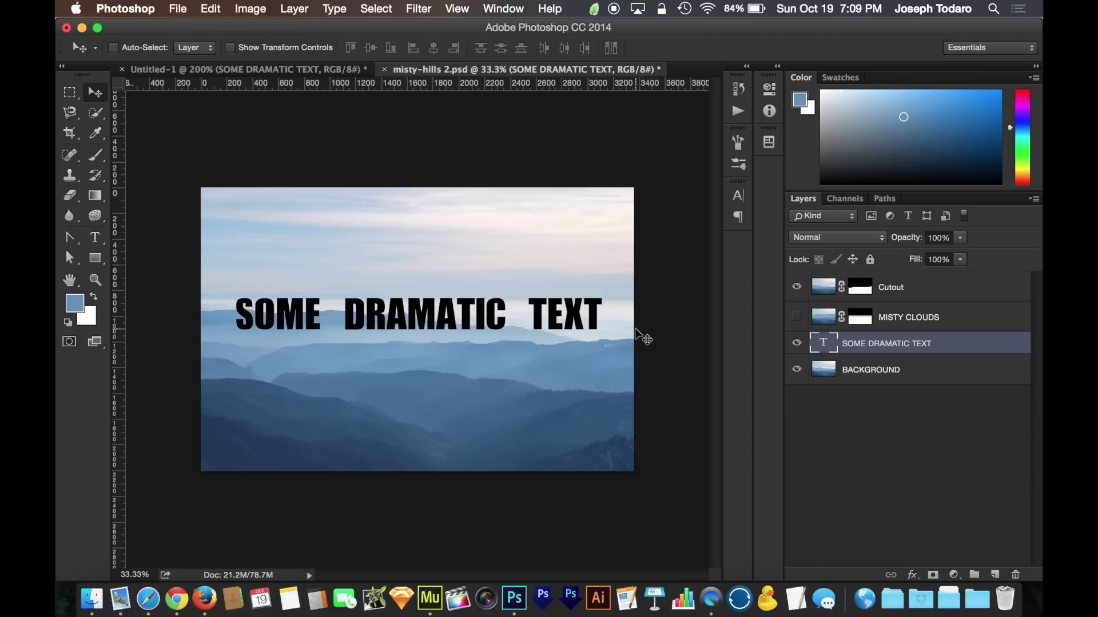
# Show MISTY CLOUDS, hide Cutout, and undo a trial 24 px downward nudge of the text.
pyautogui.click(793, 318)
pyautogui.click(798, 288)
pyautogui.click(917, 320)
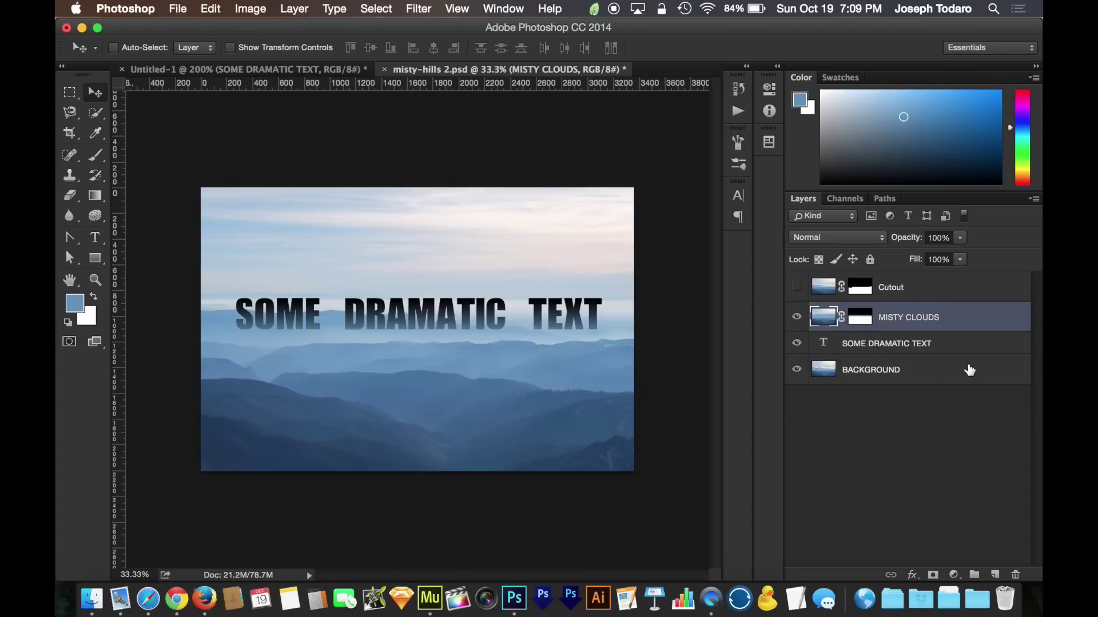
pyautogui.click(921, 345)
pyautogui.moveTo(501, 314); pyautogui.dragTo(499, 327)
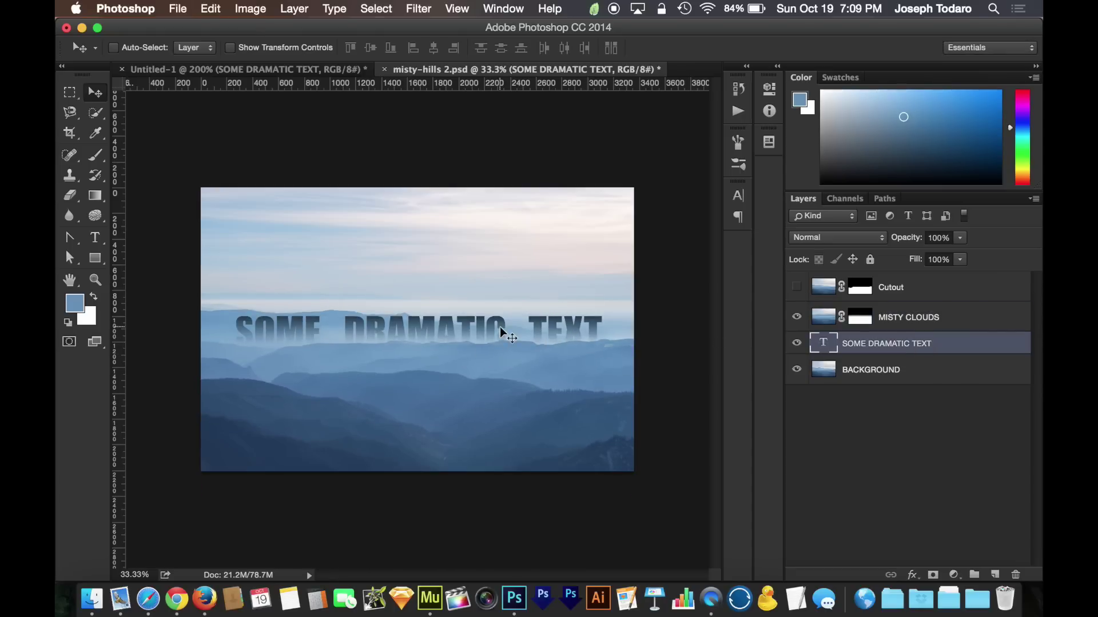
pyautogui.press('super+z')
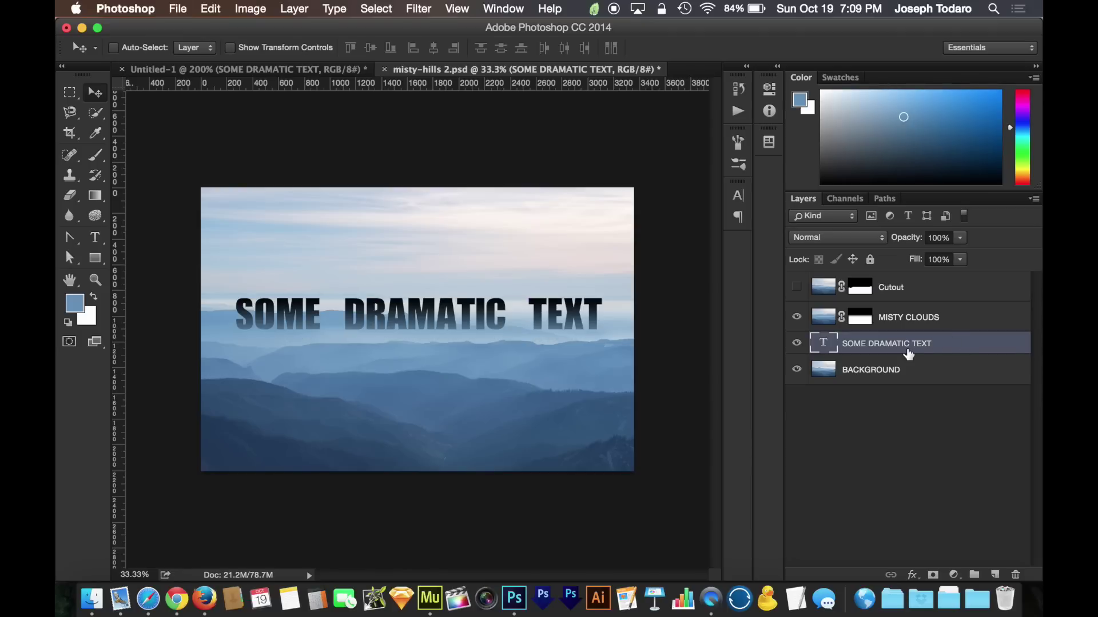
# Rename the BACKGROUND layer to BACKGROUND.jpg.
pyautogui.click(917, 371)
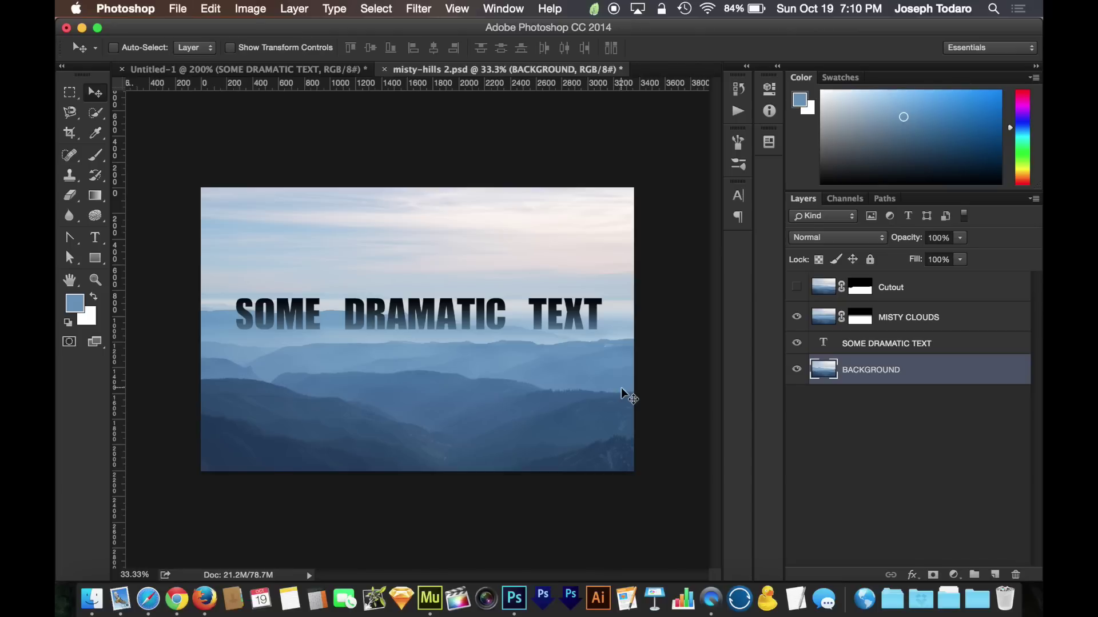
pyautogui.doubleClick(876, 371)
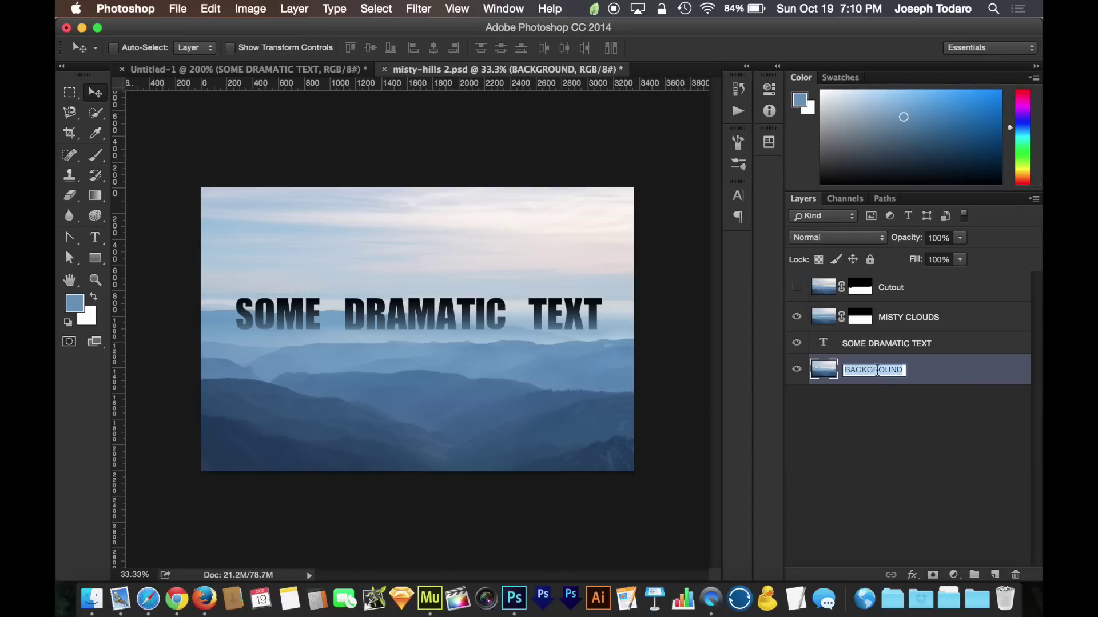
pyautogui.press('Right')
pyautogui.write('.')
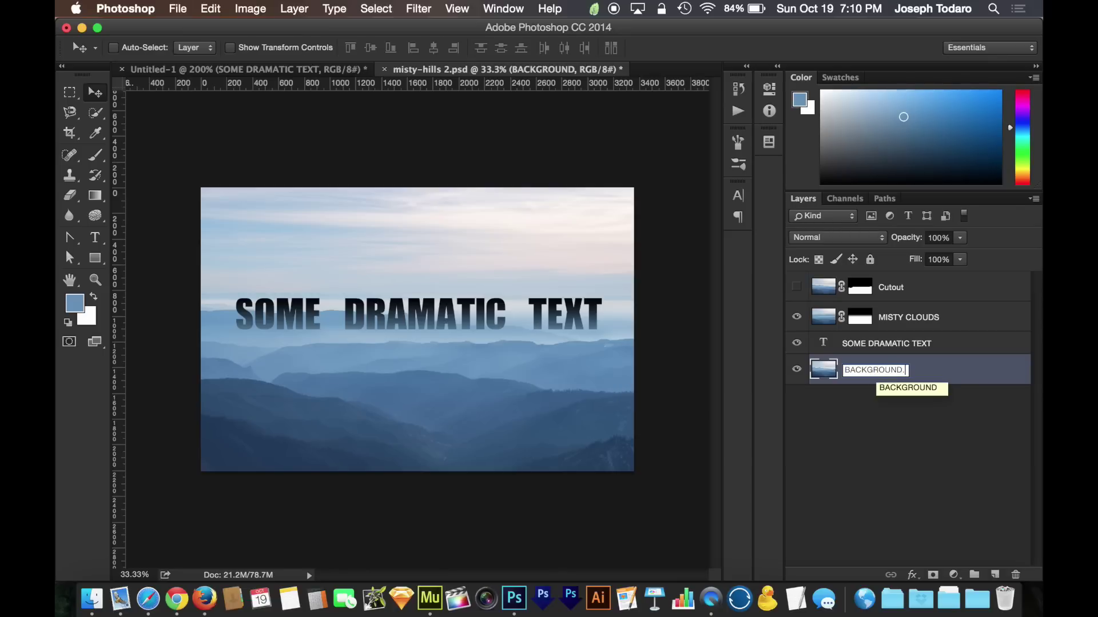
pyautogui.write('jpg')
pyautogui.press('Return')
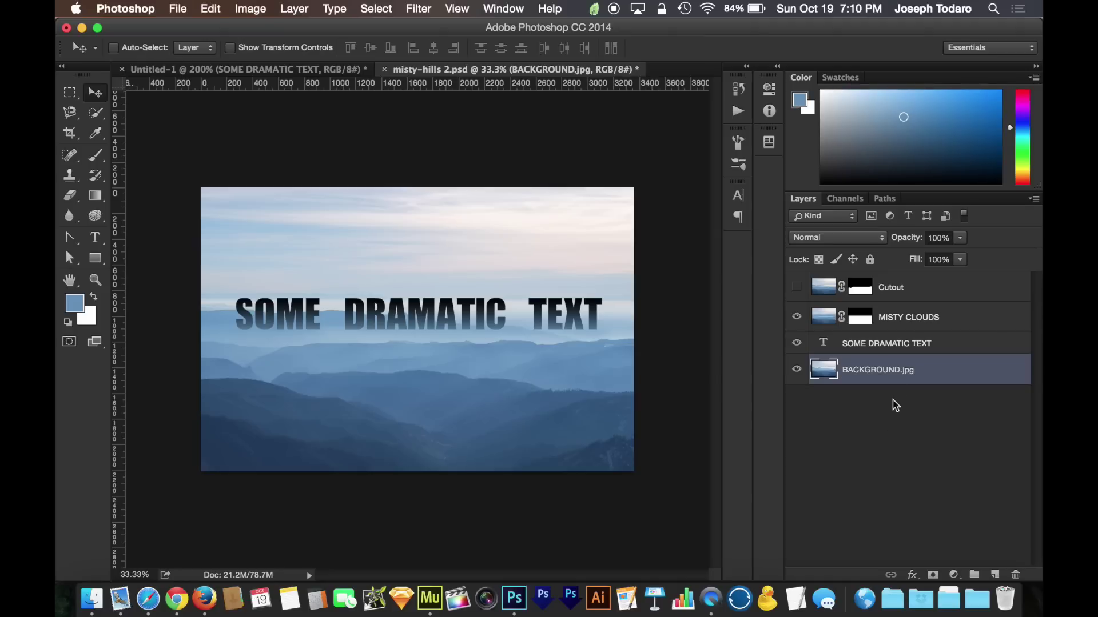
# Rename the text and cloud layers to SOME DRAMATIC TEXT.png and MISTY CLOUDS.png, then deselect.
pyautogui.doubleClick(912, 343)
pyautogui.press('Right')
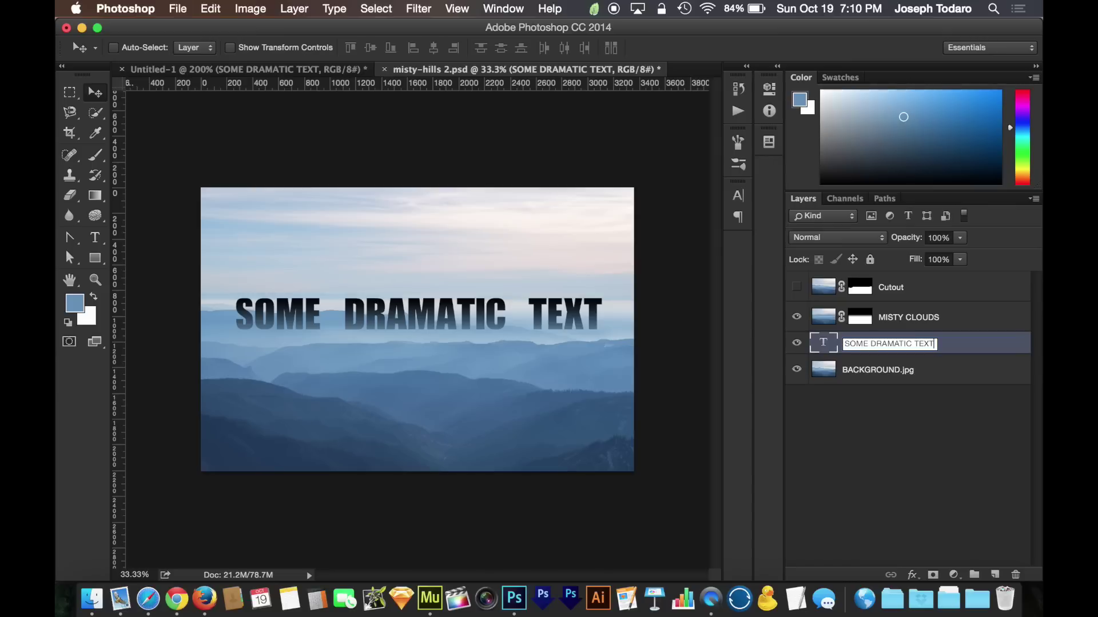
pyautogui.write('.png')
pyautogui.press('Return')
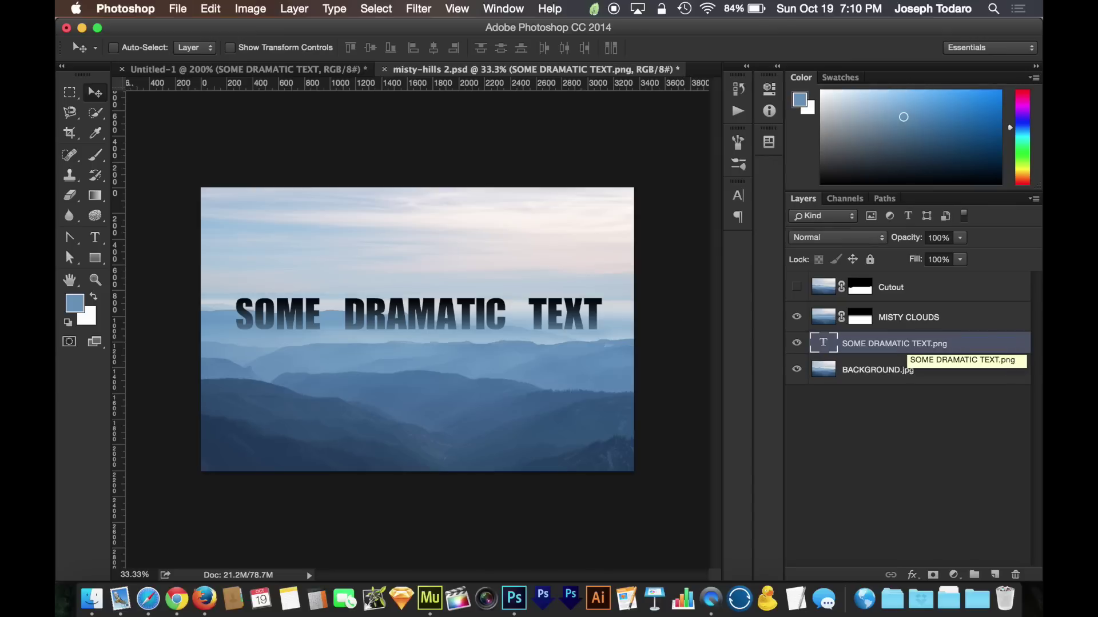
pyautogui.doubleClick(918, 318)
pyautogui.press('Right')
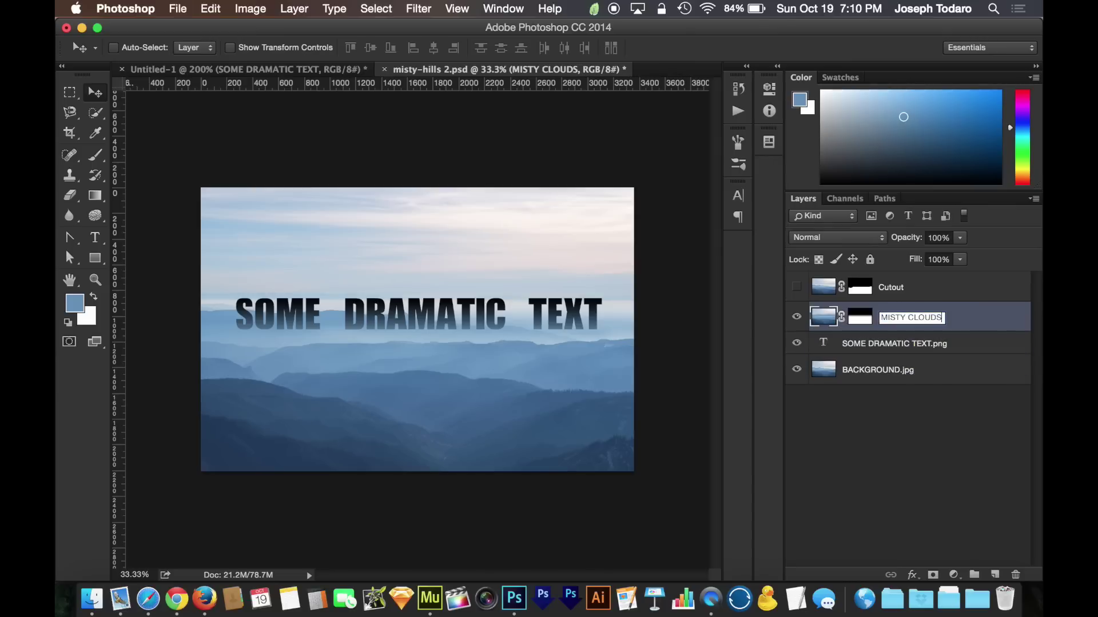
pyautogui.write('.png')
pyautogui.press('Return')
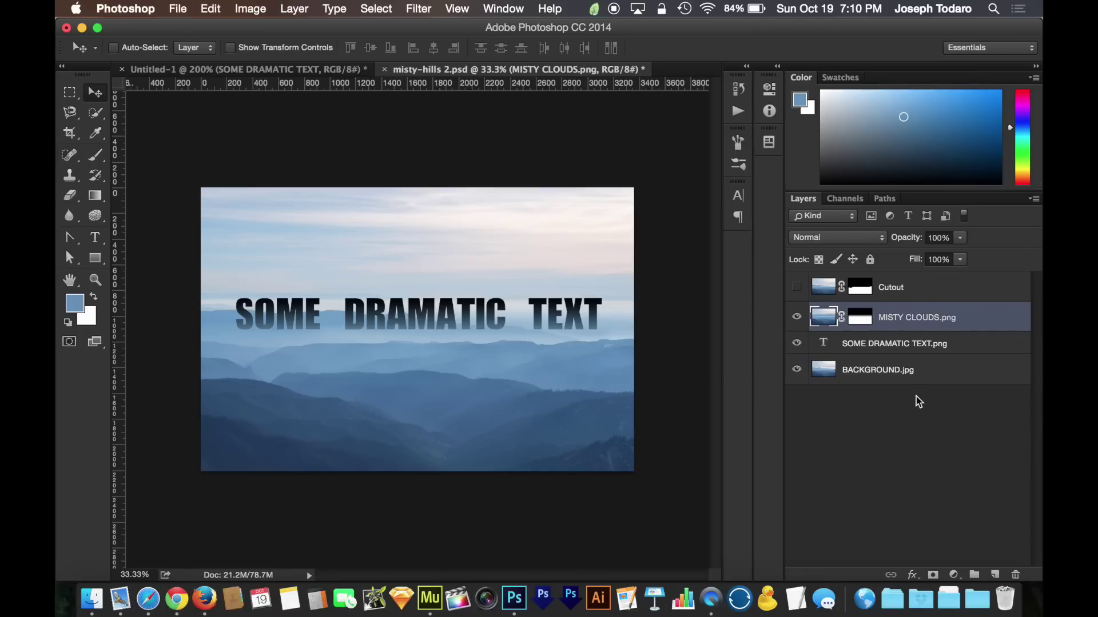
pyautogui.click(925, 438)
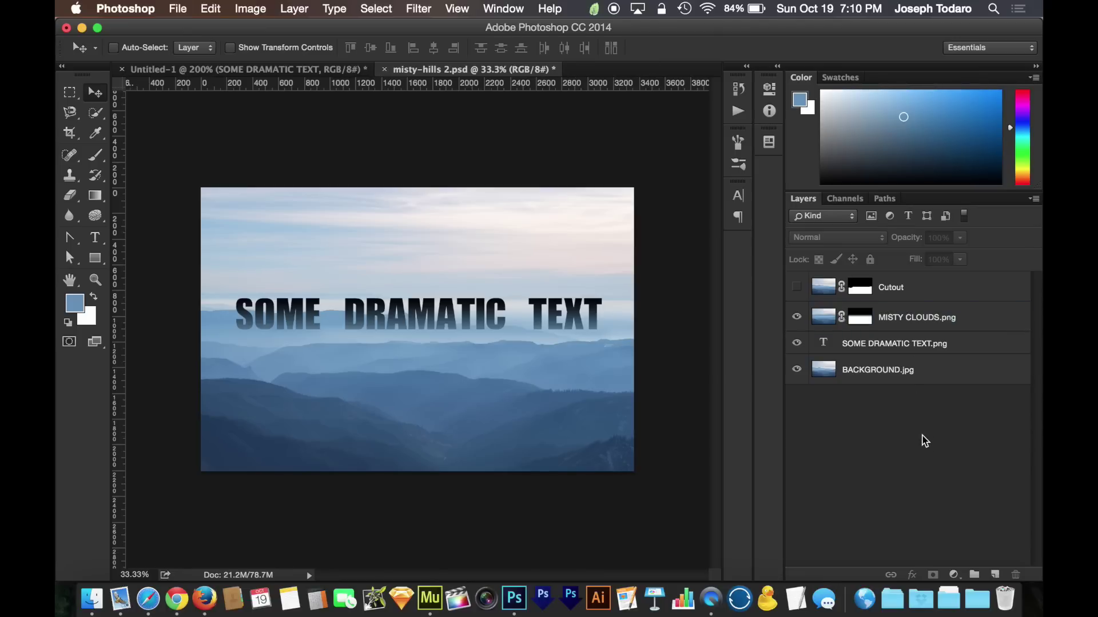
pyautogui.hotkey('ctrl', 'Up')
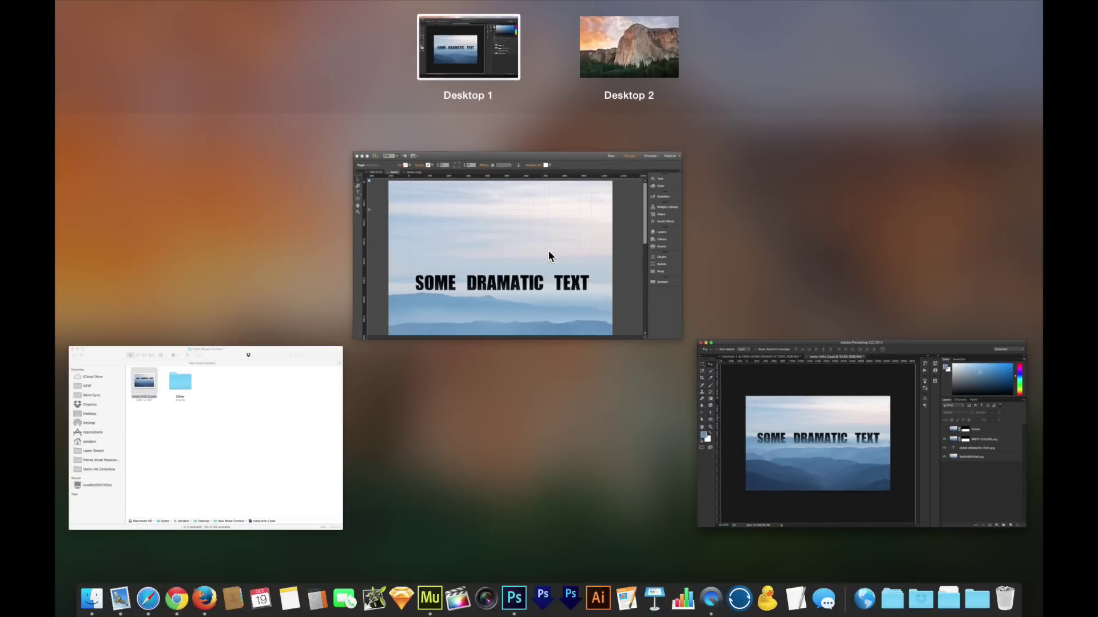
# Turn on File > Generate > Image Assets for misty-hills 2.psd and view the New Muse Content folder.
pyautogui.click(240, 421)
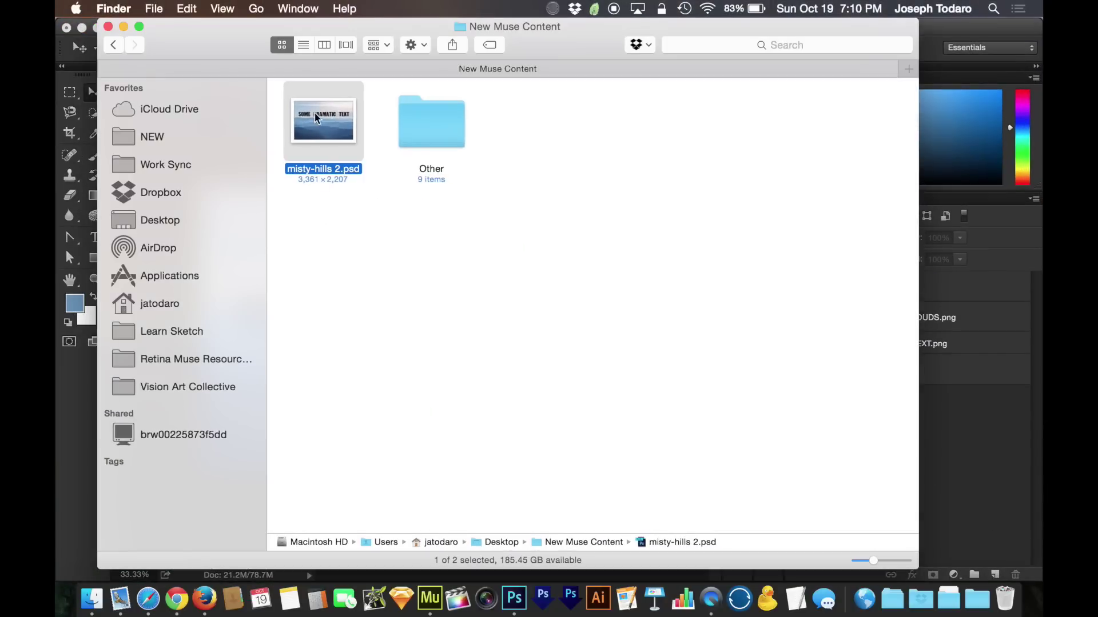
pyautogui.click(1001, 448)
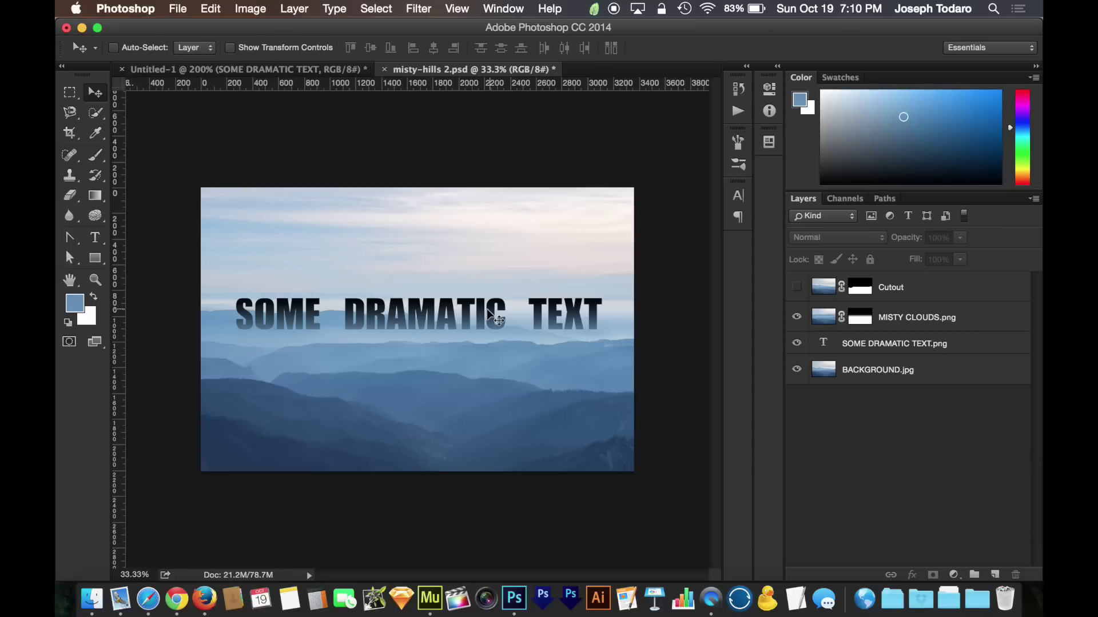
pyautogui.click(178, 8)
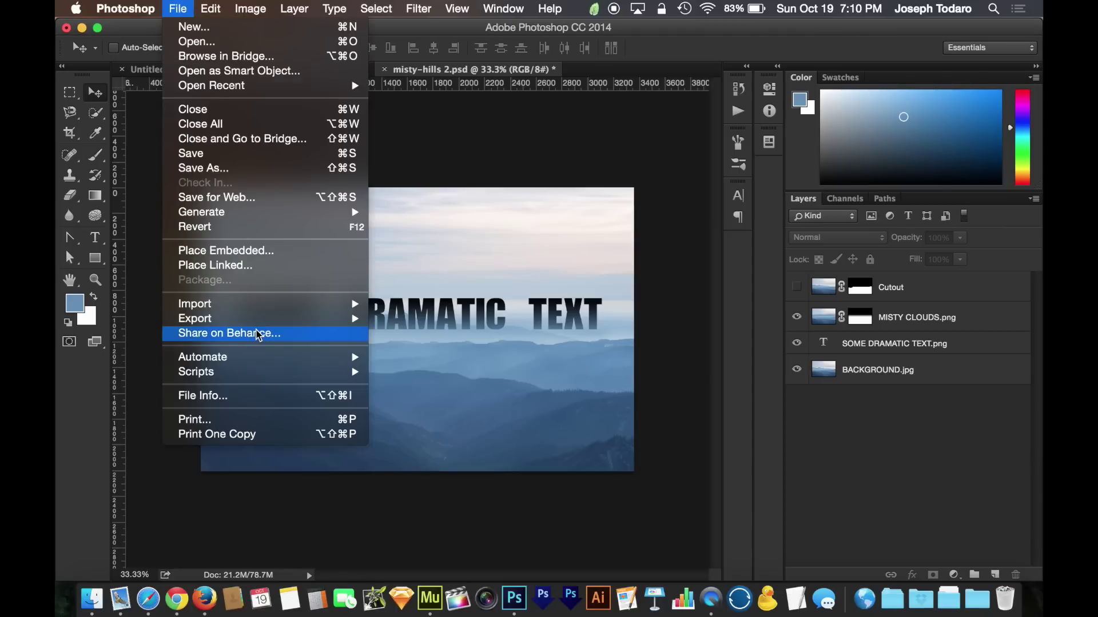
pyautogui.moveTo(264, 216)
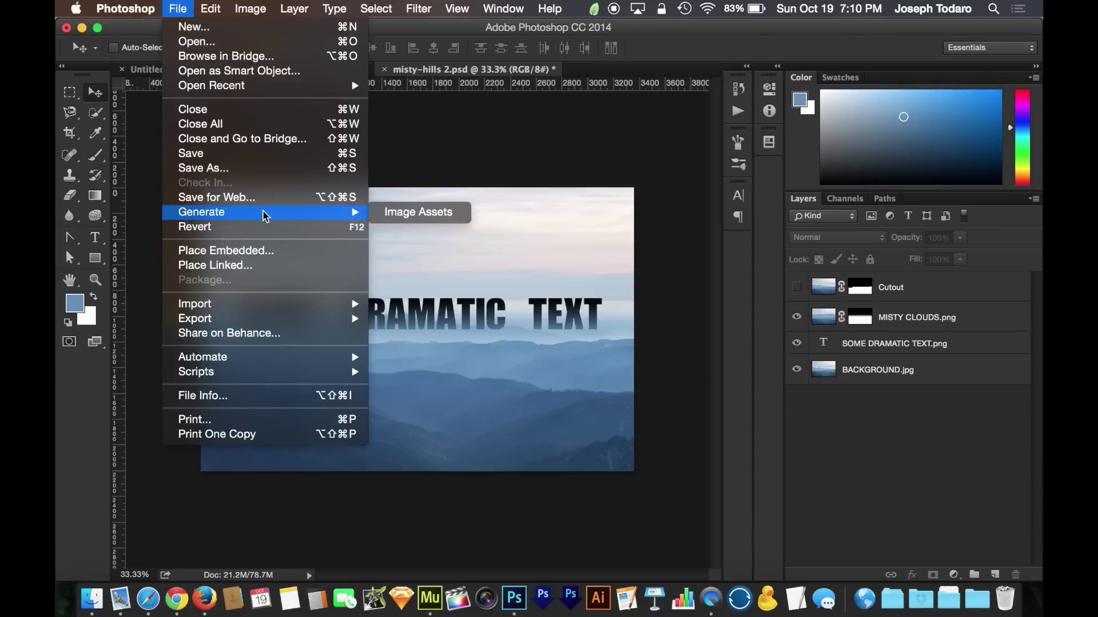
pyautogui.click(447, 215)
pyautogui.hotkey('ctrl', 'Up')
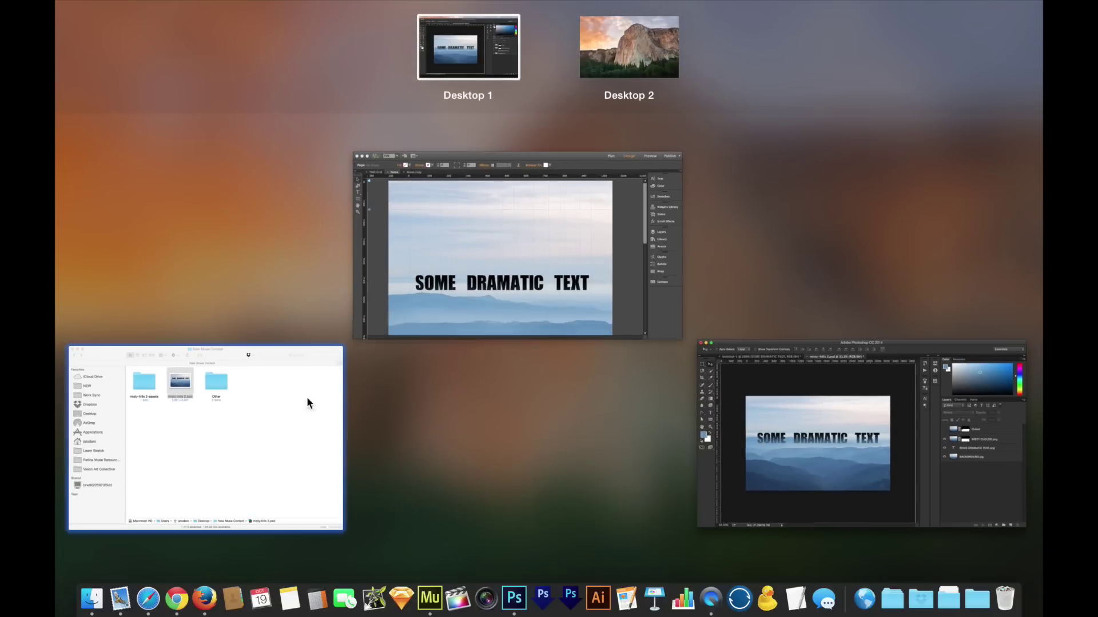
pyautogui.click(340, 375)
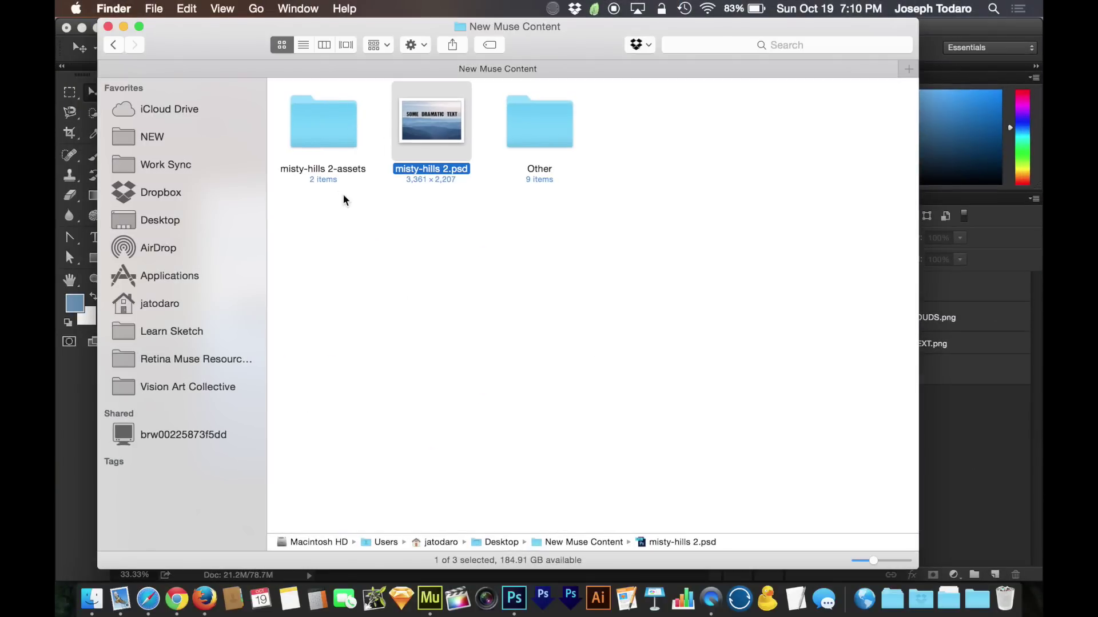
# Open the misty-hills 2-assets folder and Quick Look BACKGROUND.jpg and MISTY CLOUDS.png.
pyautogui.doubleClick(323, 135)
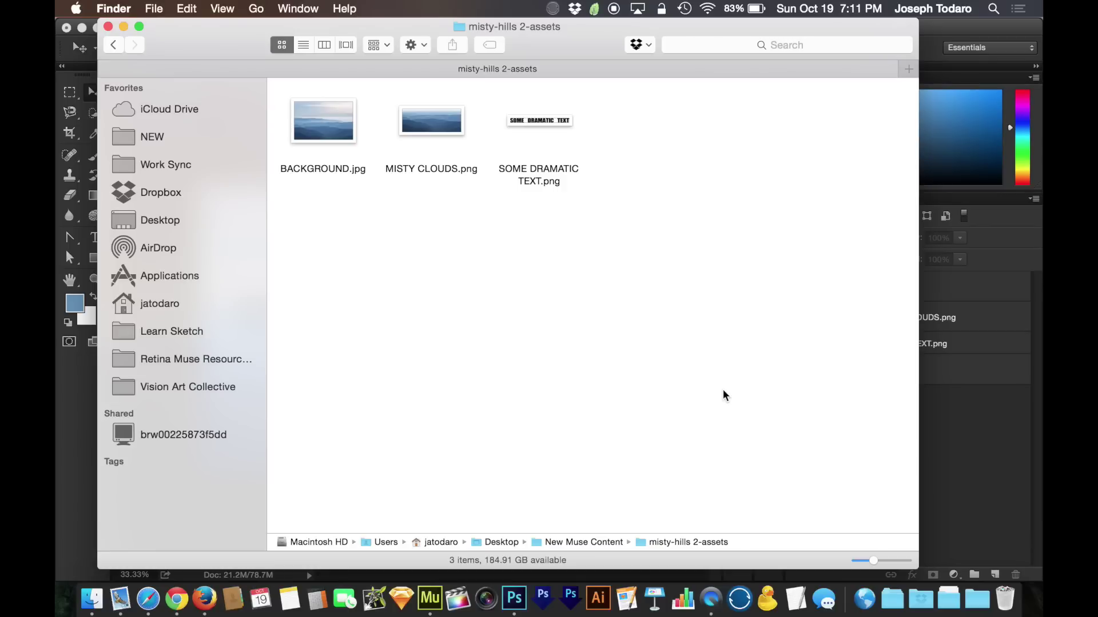
pyautogui.click(335, 122)
pyautogui.press('space')
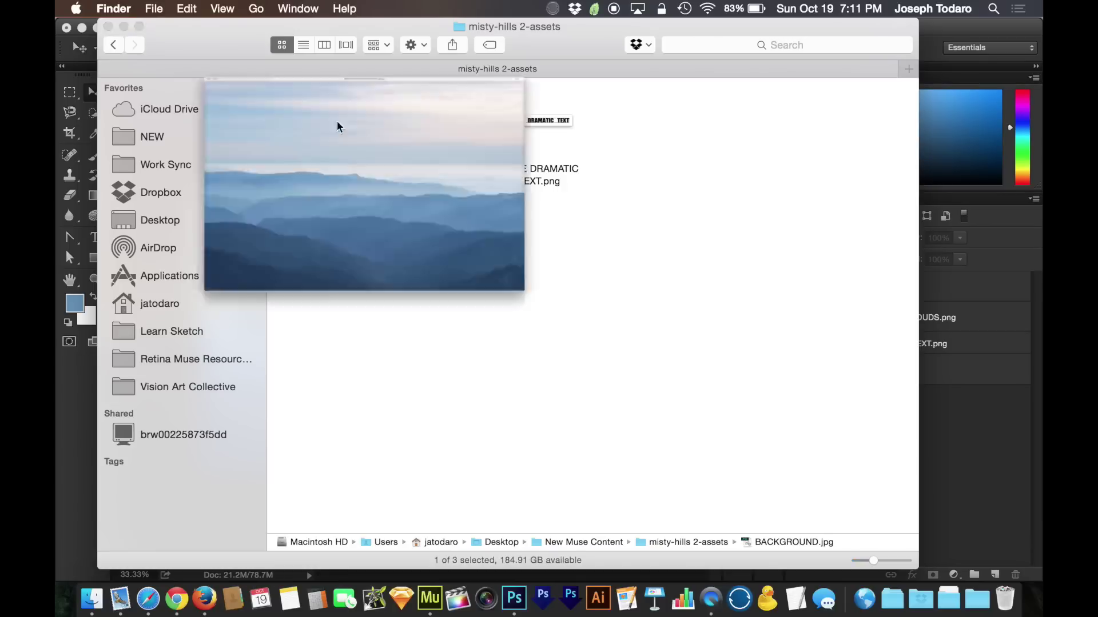
pyautogui.press('space')
pyautogui.press('Right')
pyautogui.press('space')
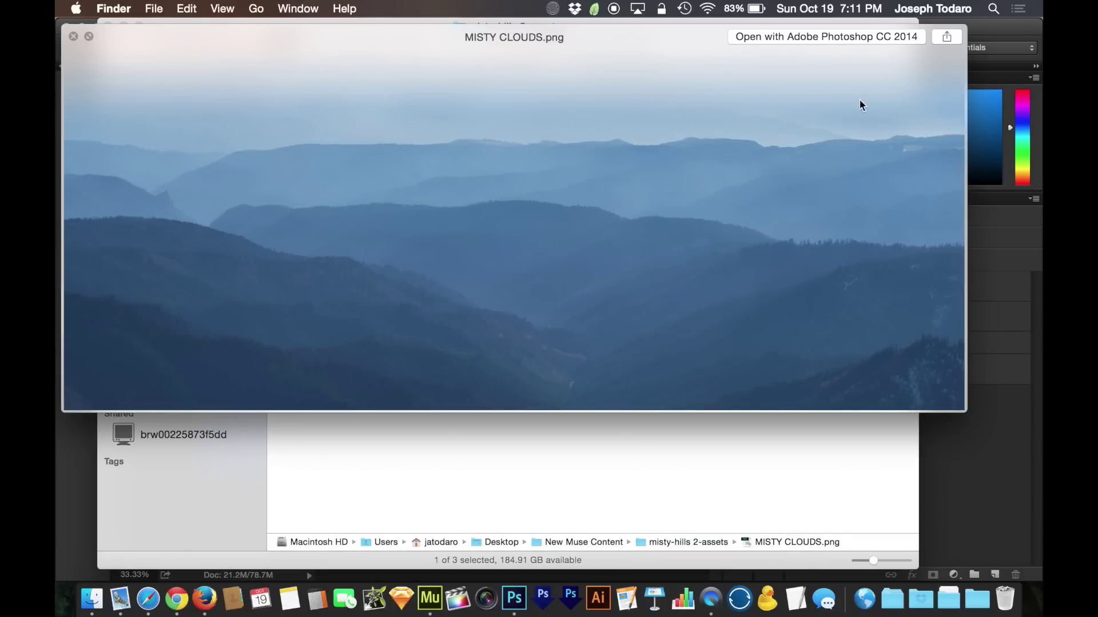
pyautogui.press('space')
# Quick Look SOME DRAMATIC TEXT.png, then clear the file selection.
pyautogui.click(541, 125)
pyautogui.press('space')
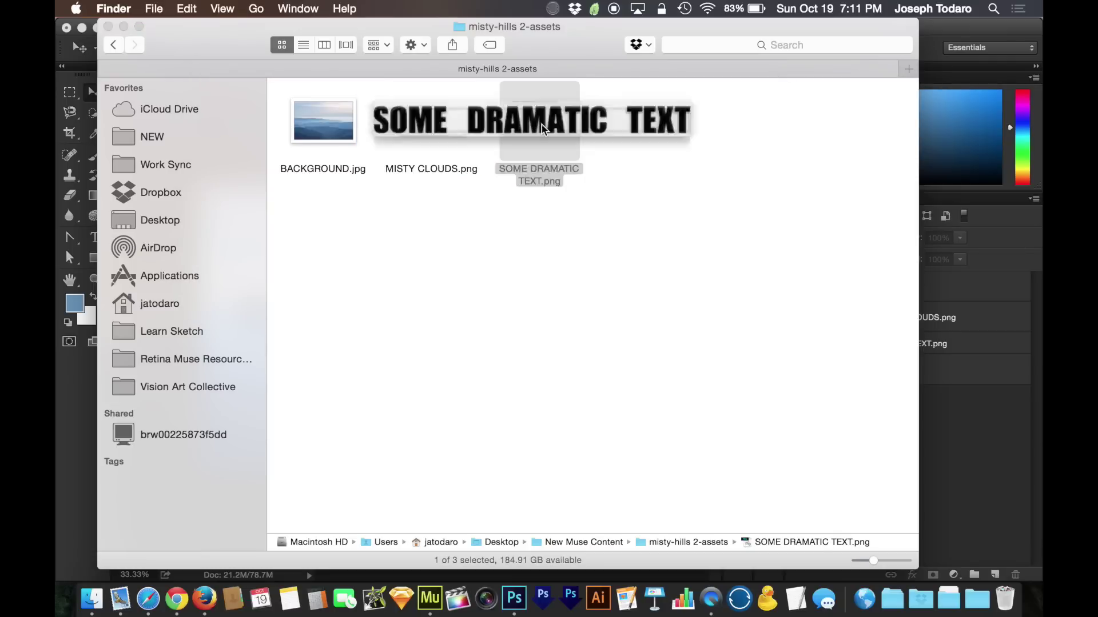
pyautogui.press('space')
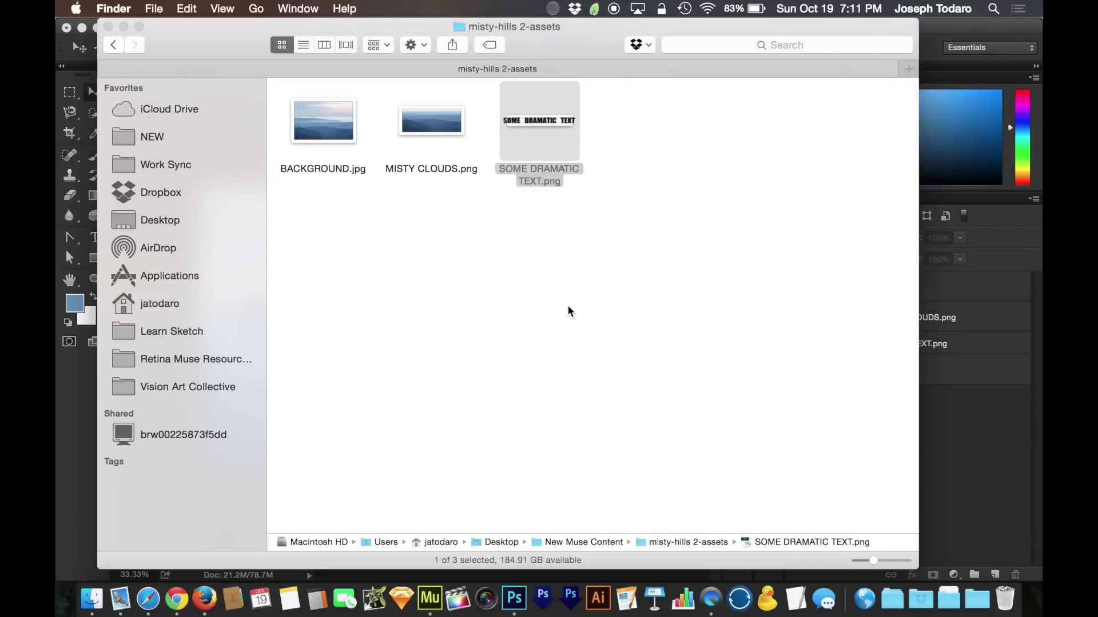
pyautogui.click(569, 311)
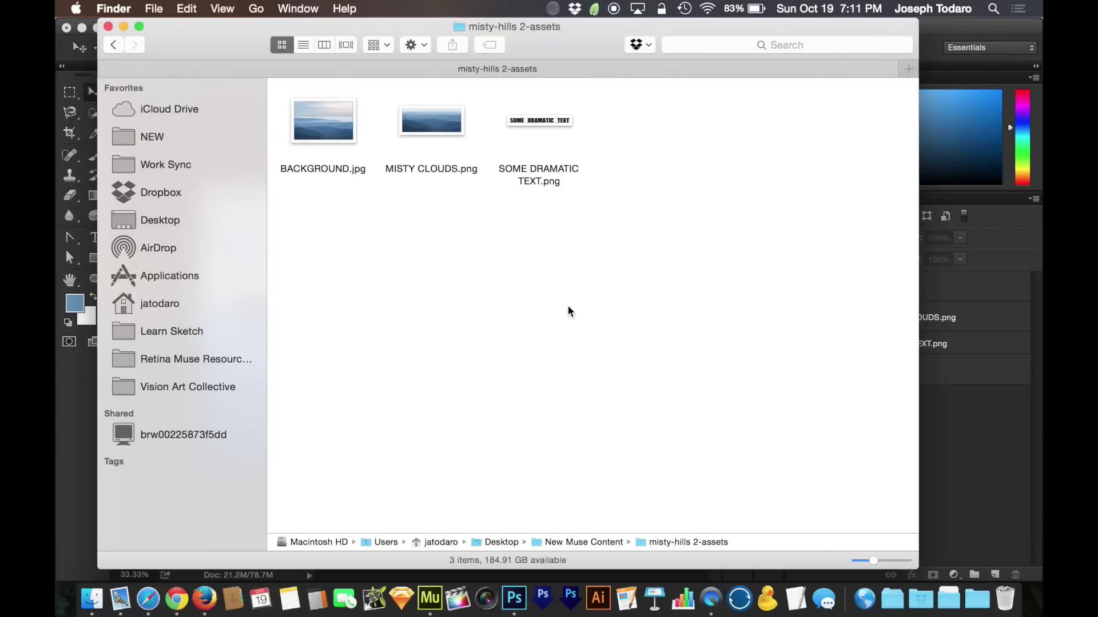
pyautogui.click(431, 611)
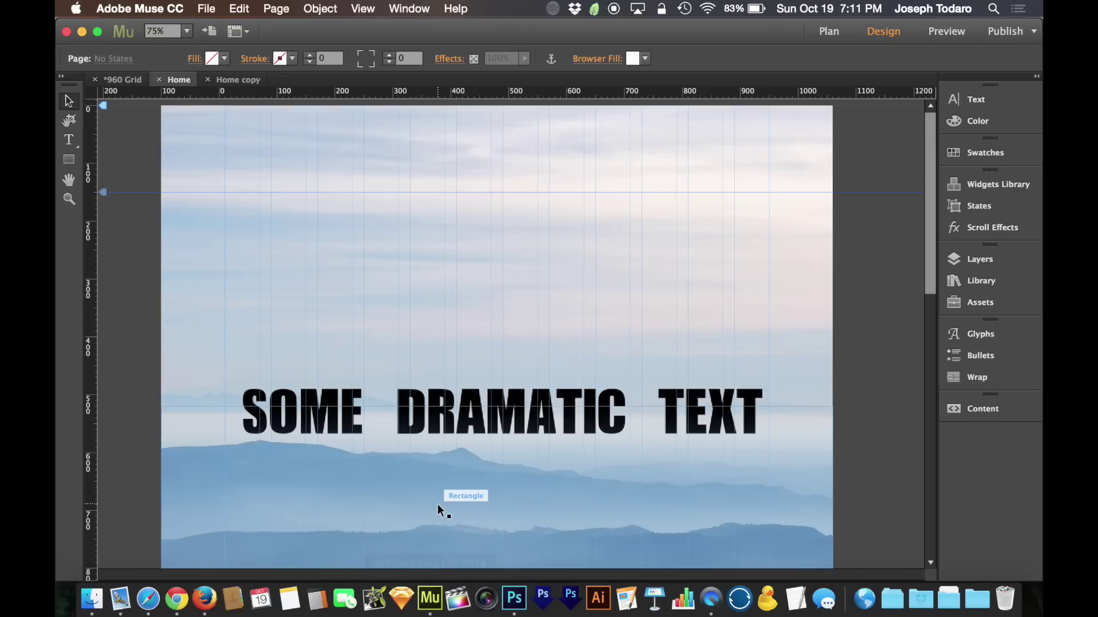
# Inspect the sky rectangle, SOME DRAMATIC TEXT image and mountain rectangle on Home, then open Home copy.
pyautogui.click(492, 212)
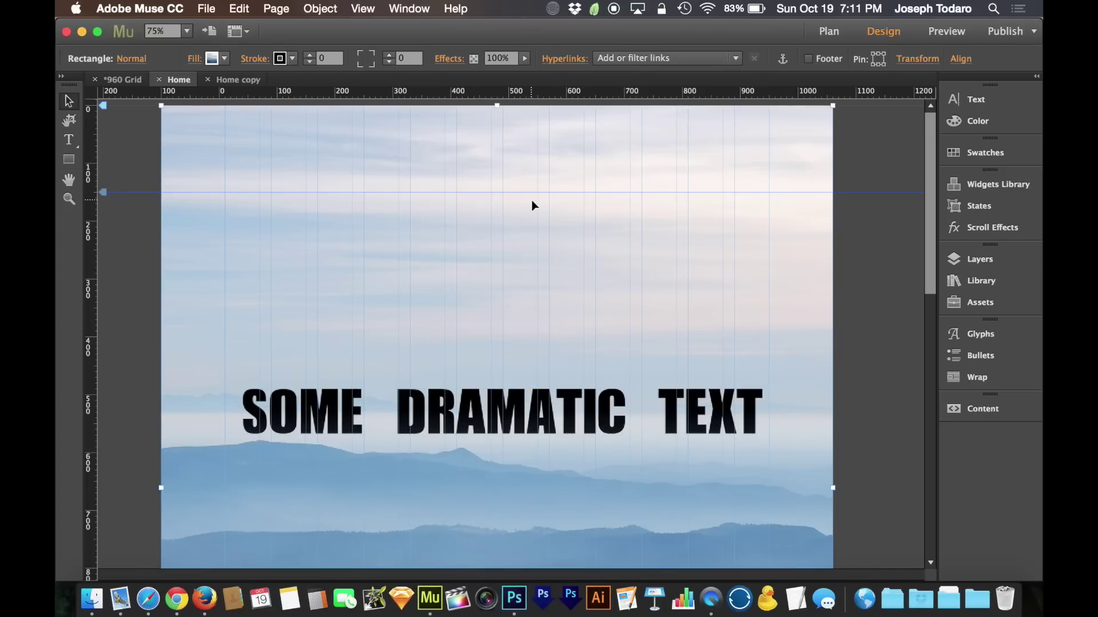
pyautogui.click(530, 400)
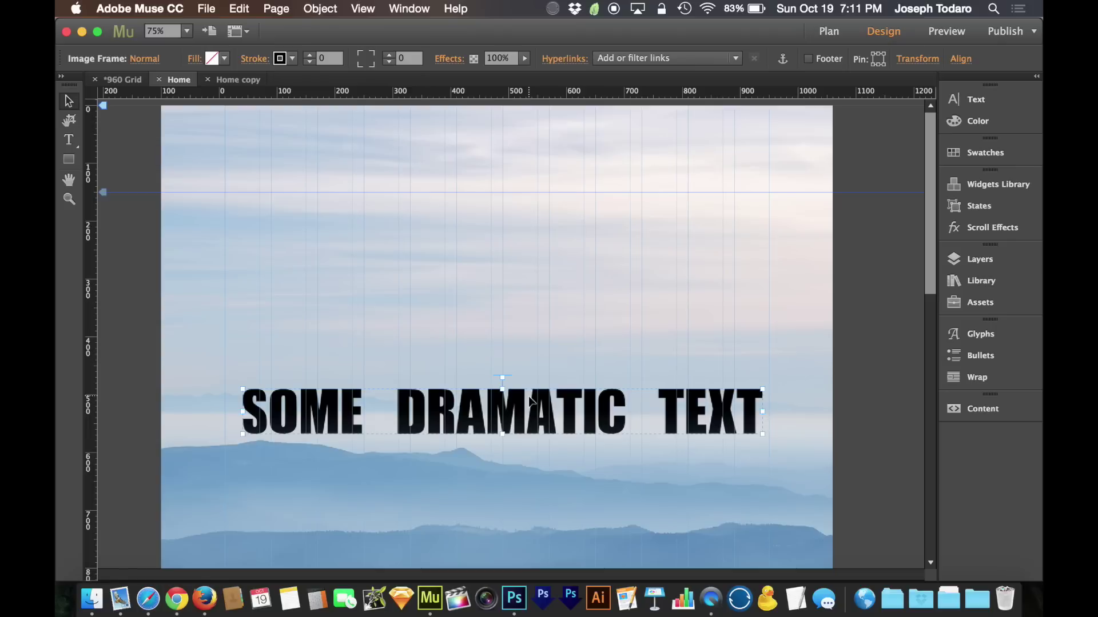
pyautogui.scroll(-2, 530, 401)
pyautogui.click(528, 396)
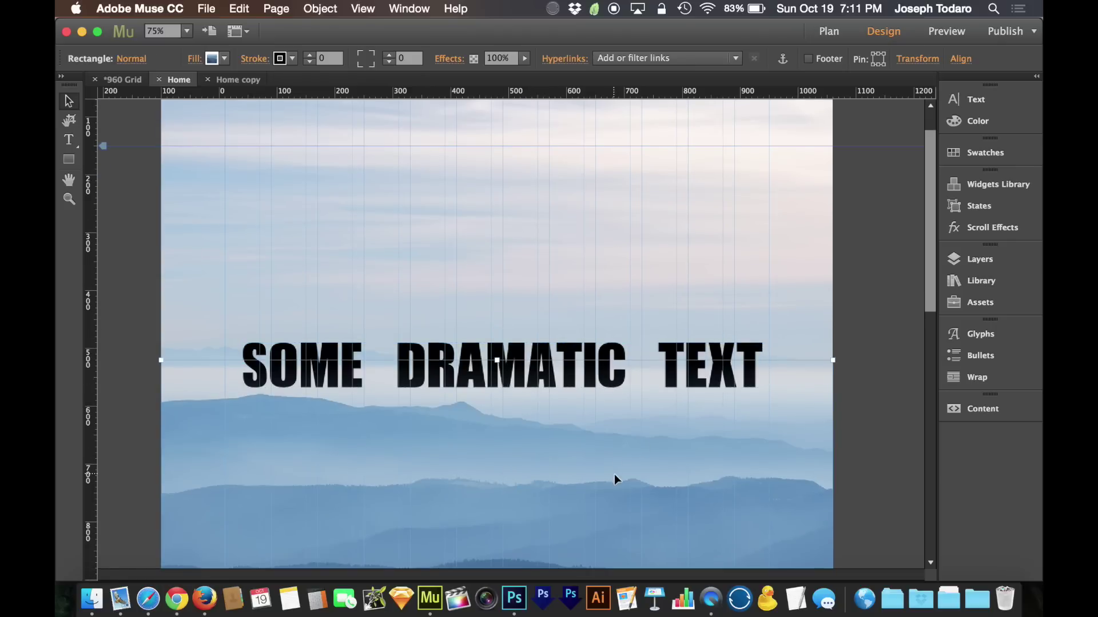
pyautogui.click(232, 81)
pyautogui.scroll(5, 389, 208)
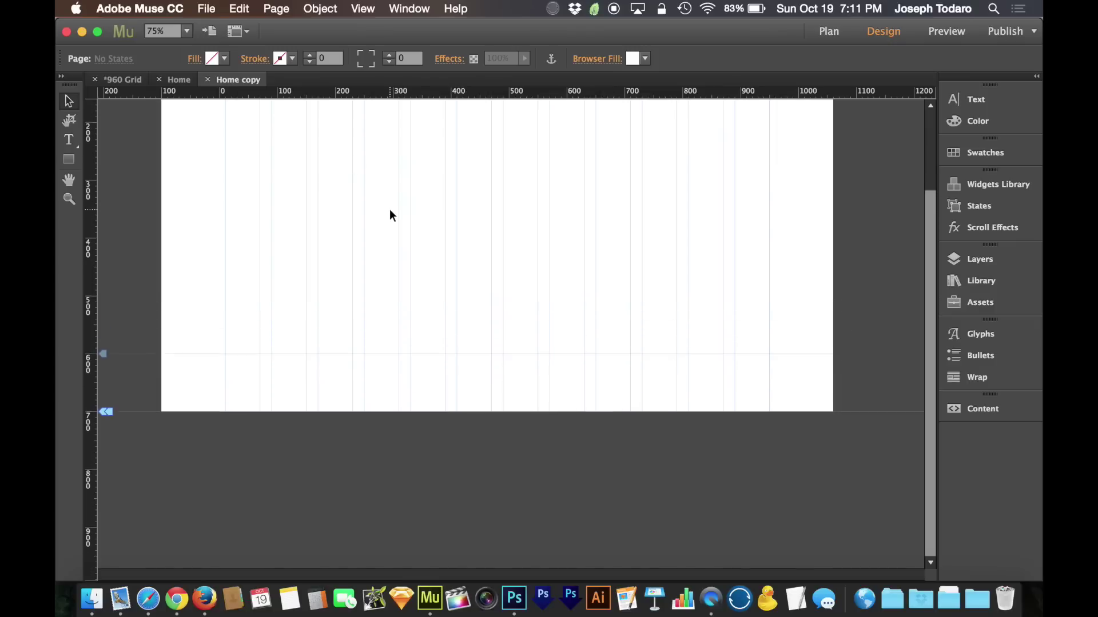
# Draw a rectangle with the Rectangle tool across the upper part of the Home copy page.
pyautogui.click(68, 159)
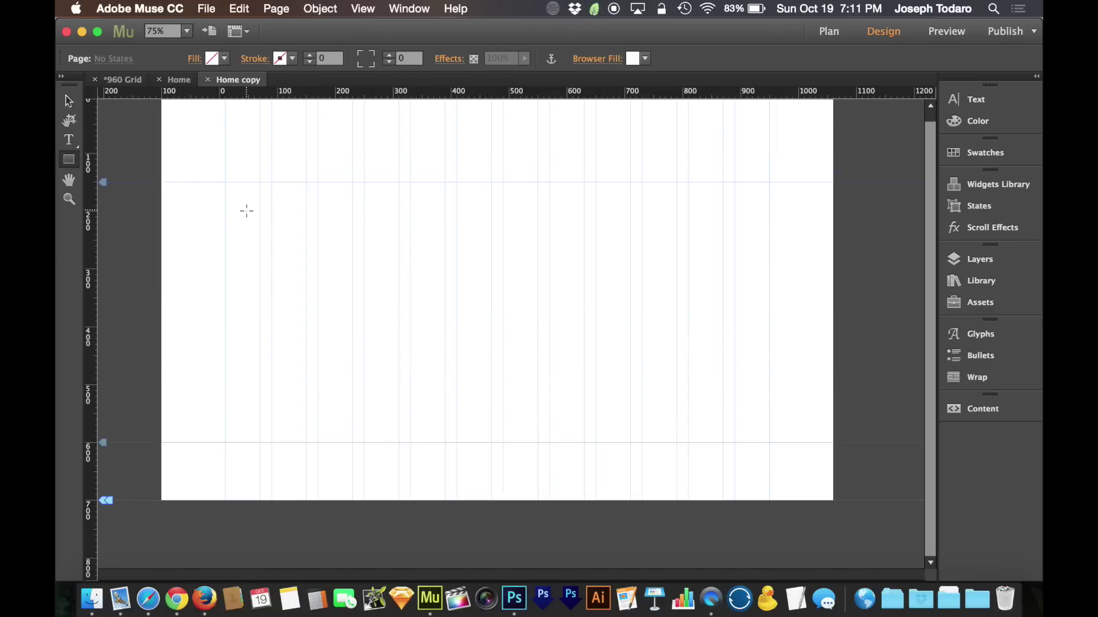
pyautogui.scroll(1, 247, 211)
pyautogui.moveTo(332, 148); pyautogui.dragTo(657, 316)
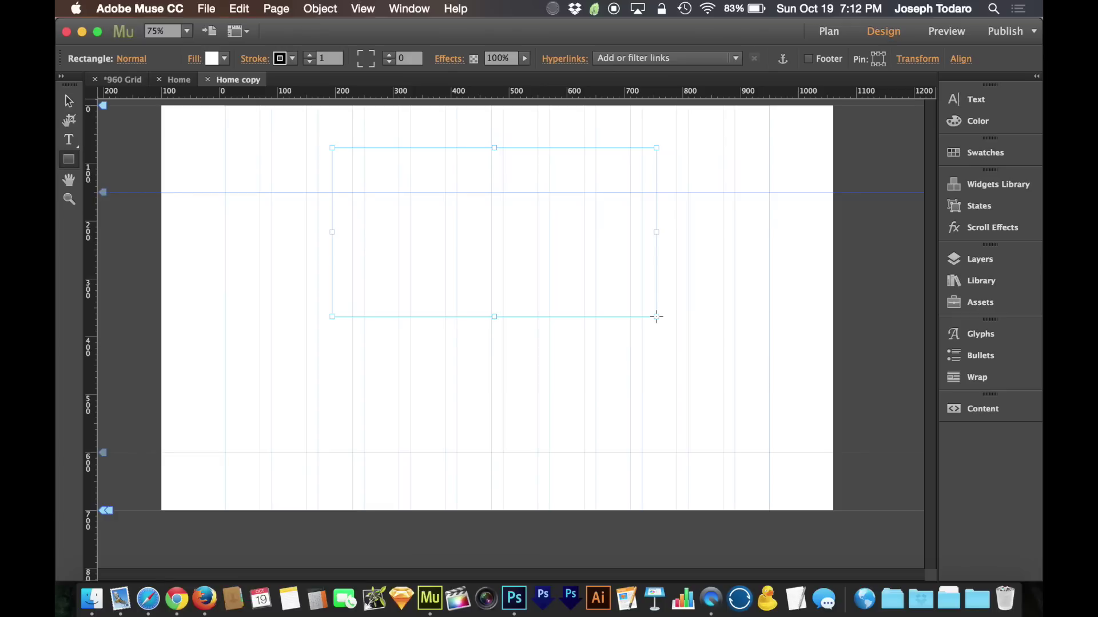
pyautogui.hotkey('ctrl', 'Up')
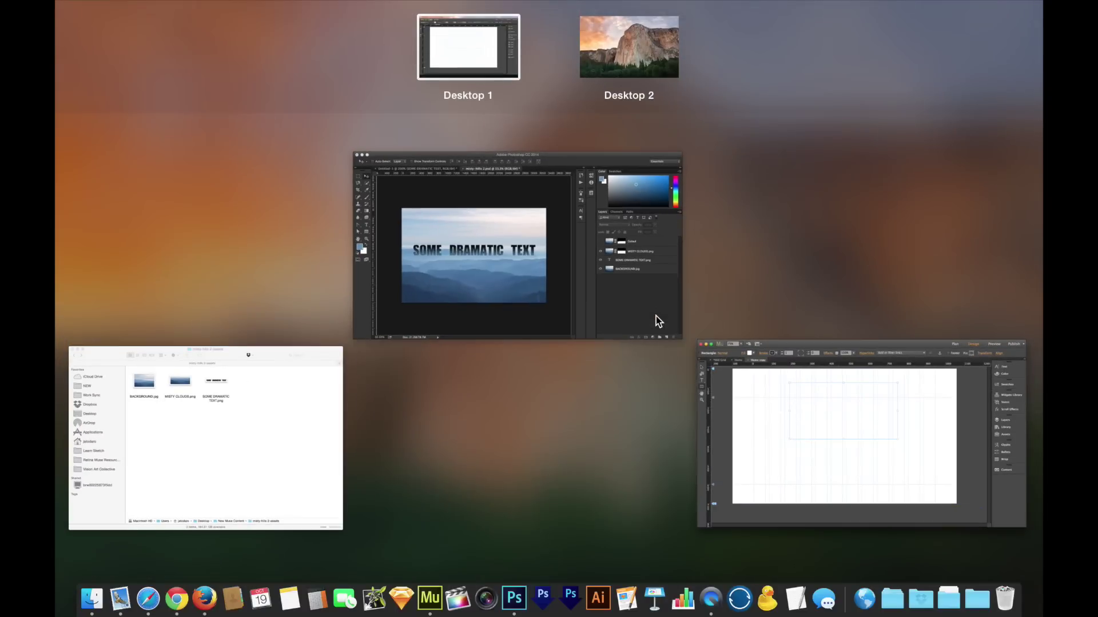
# Select BACKGROUND.jpg and MISTY CLOUDS.png in the assets folder, then return to Muse.
pyautogui.click(294, 391)
pyautogui.click(314, 116)
pyautogui.click(439, 132)
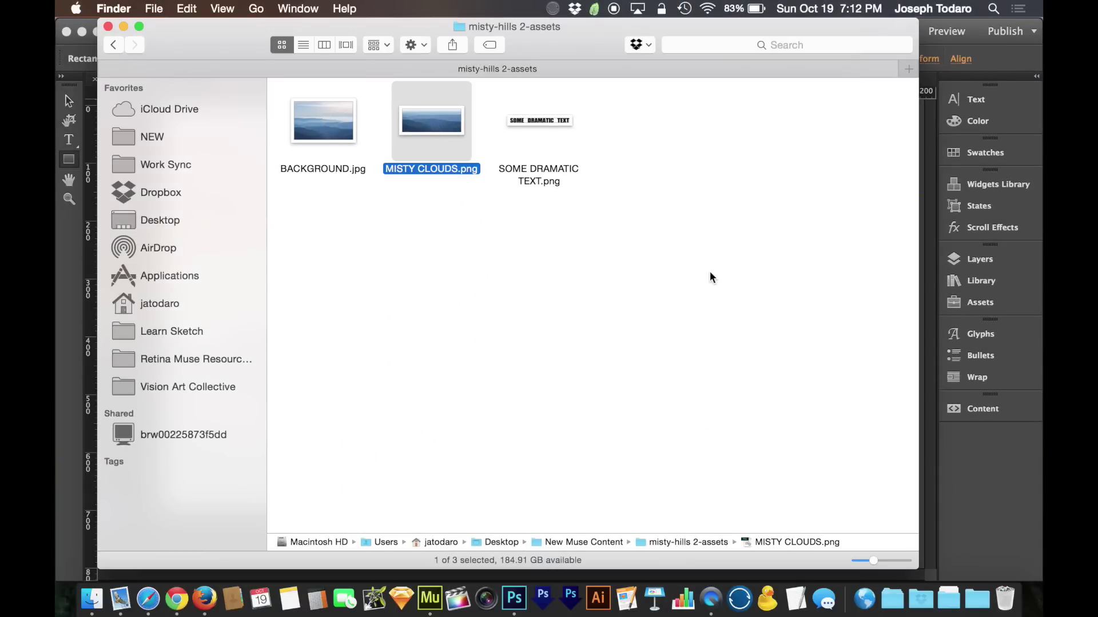
pyautogui.click(975, 514)
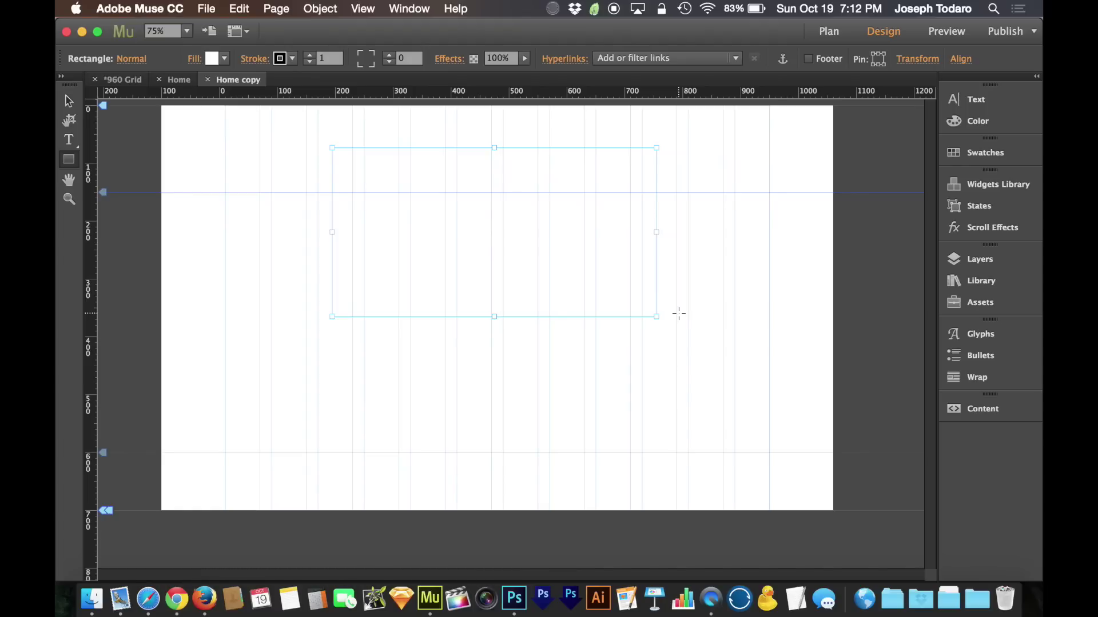
pyautogui.hotkey('ctrl', 'Up')
# Check BACKGROUND.jpg's file info (a 680 KB JPEG), then bring misty-hills 2.psd in Photoshop forward.
pyautogui.click(319, 435)
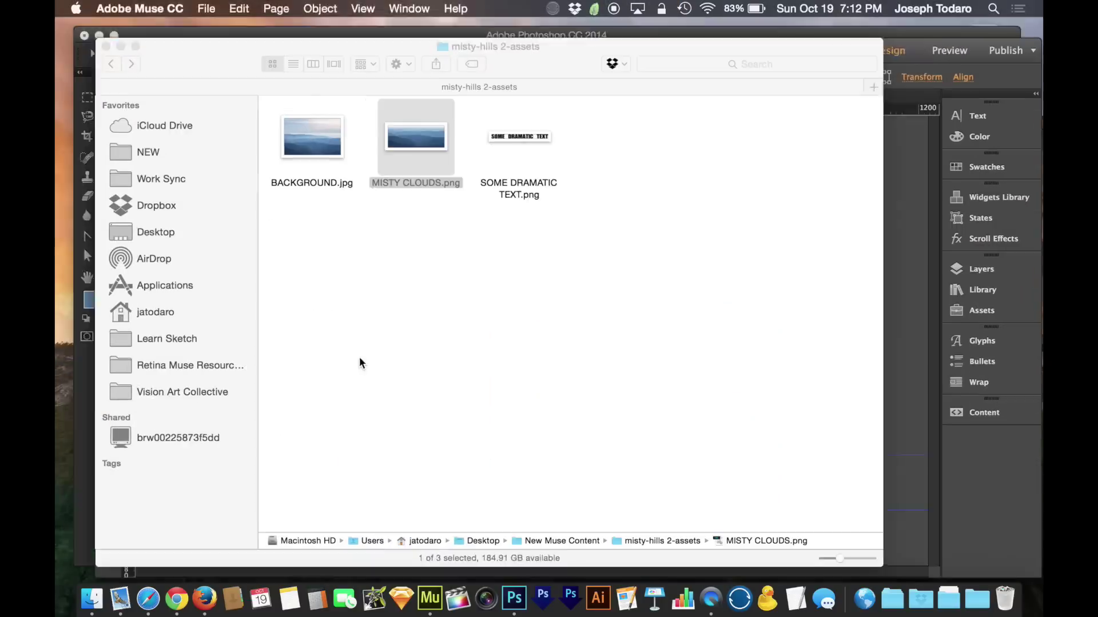
pyautogui.click(313, 136)
pyautogui.press('cmd+i')
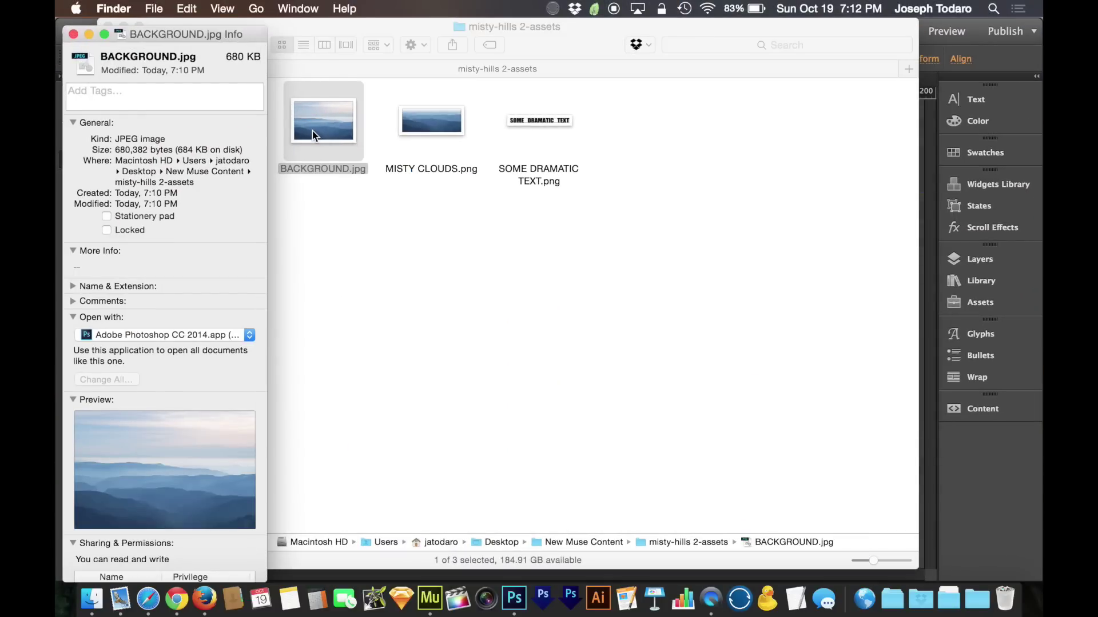
pyautogui.press('super+w')
pyautogui.hotkey('ctrl', 'Up')
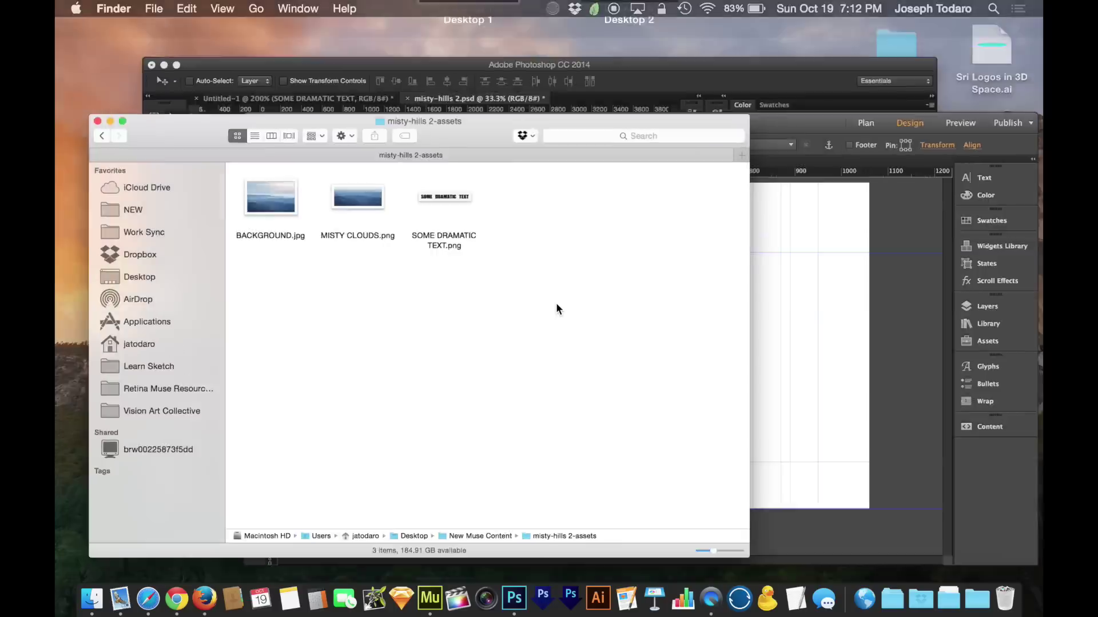
pyautogui.click(638, 277)
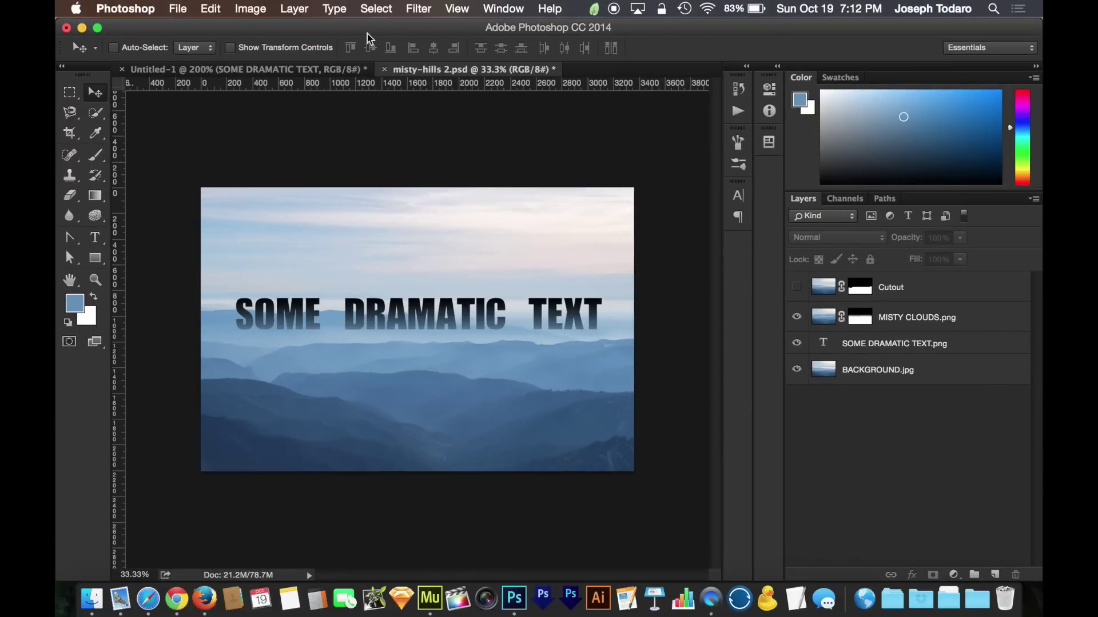
pyautogui.press('super+alt+i')
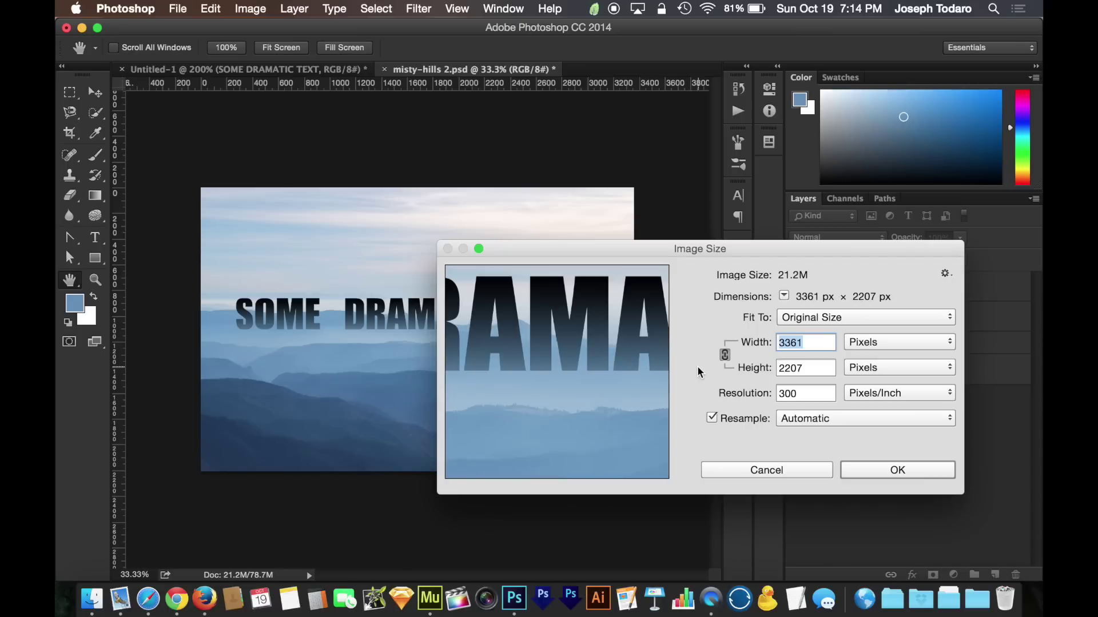
pyautogui.click(759, 472)
# Back in Muse, centre the rectangle horizontally on the Home copy page.
pyautogui.hotkey('ctrl', 'Up')
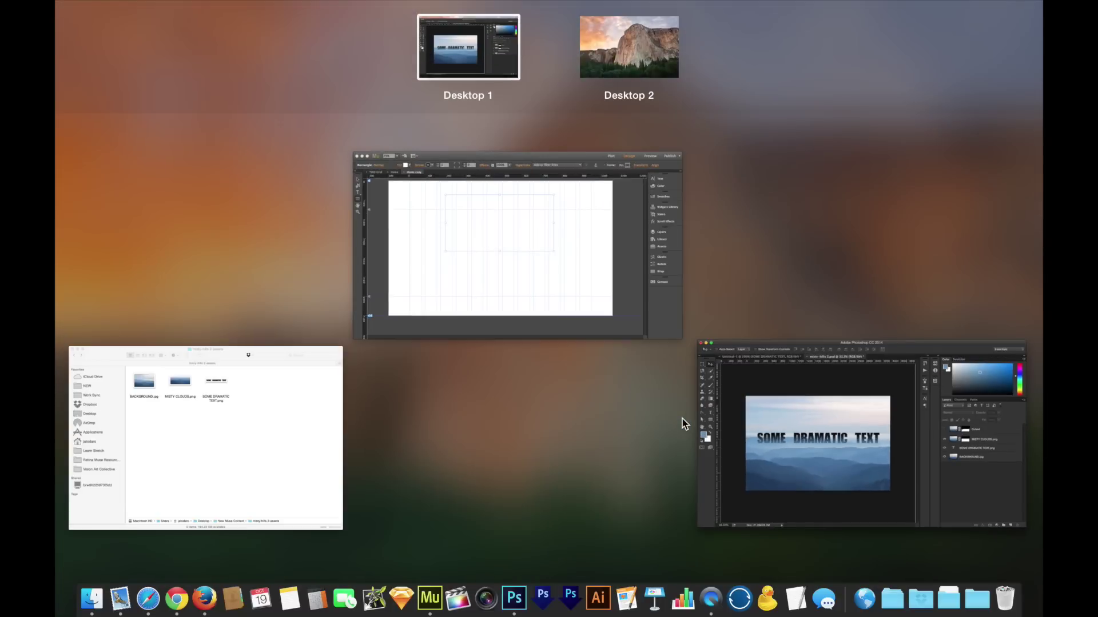
pyautogui.click(459, 260)
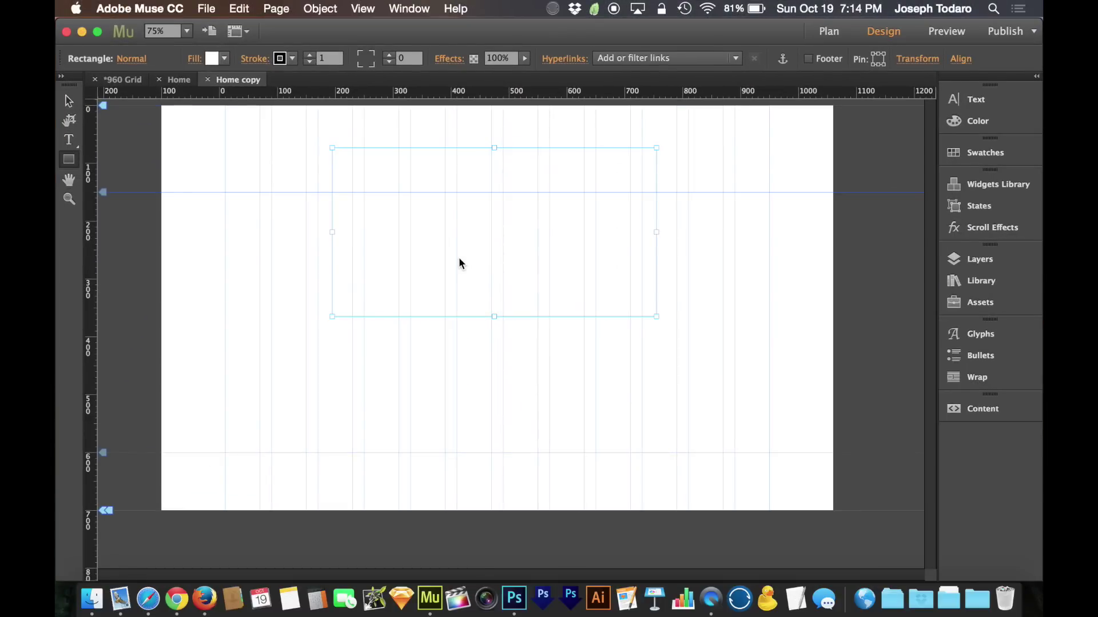
pyautogui.click(67, 102)
pyautogui.moveTo(545, 225); pyautogui.dragTo(547, 180)
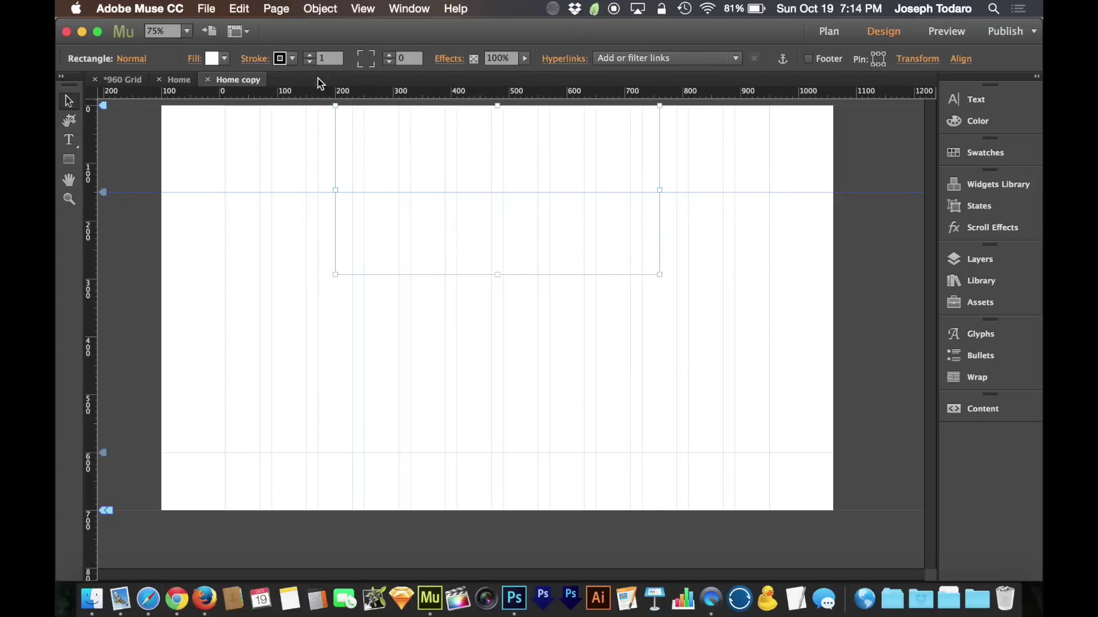
# Set the rectangle's stroke weight to 0 and its fill to None.
pyautogui.click(309, 63)
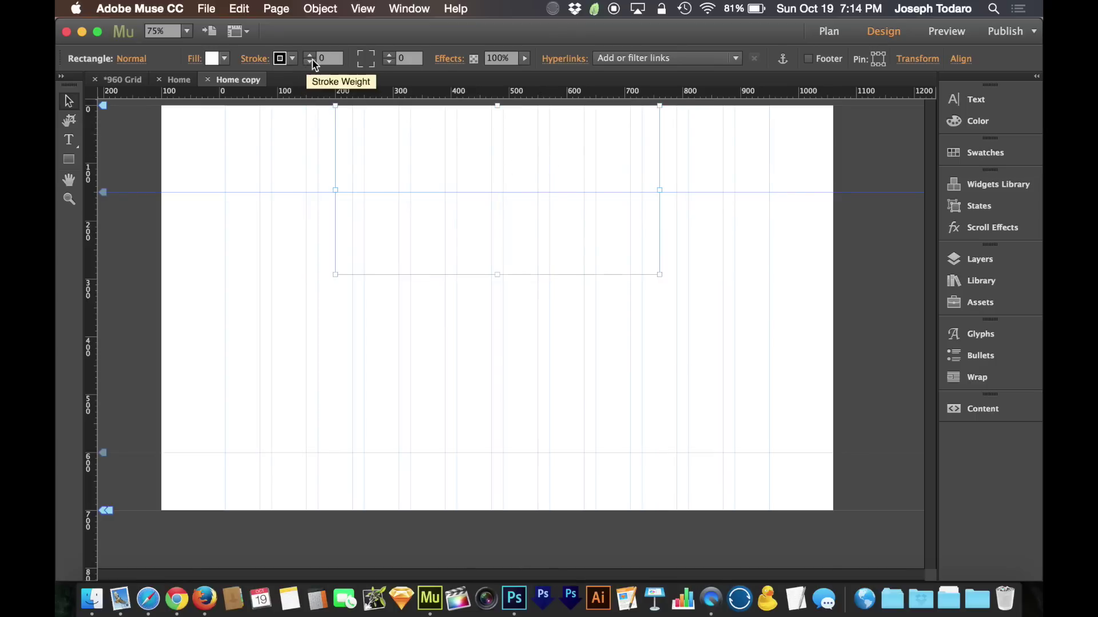
pyautogui.click(226, 59)
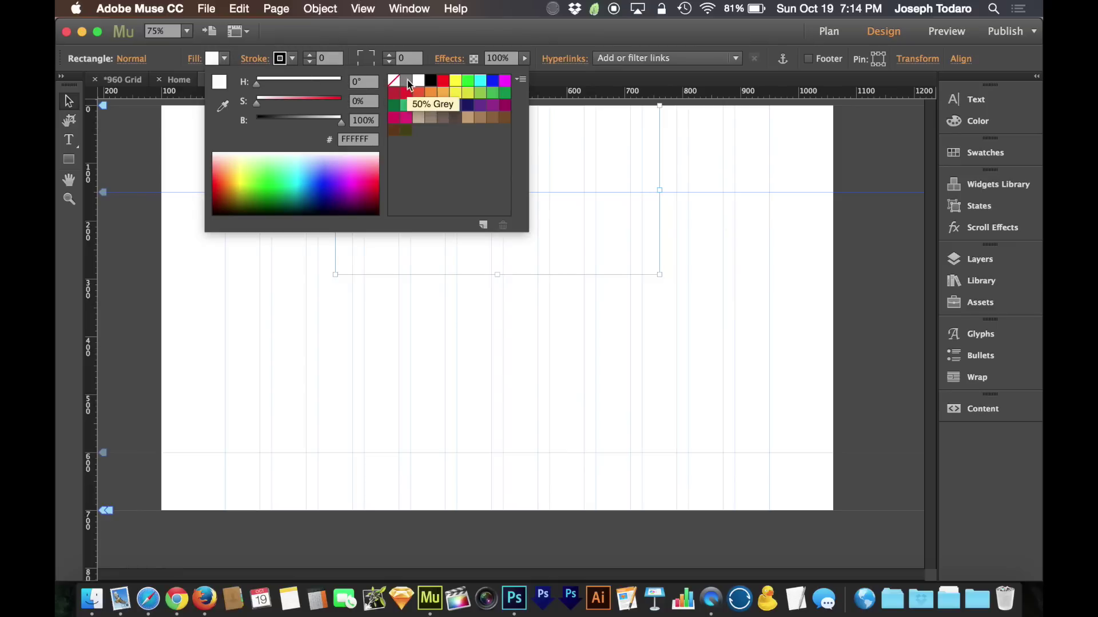
pyautogui.click(393, 82)
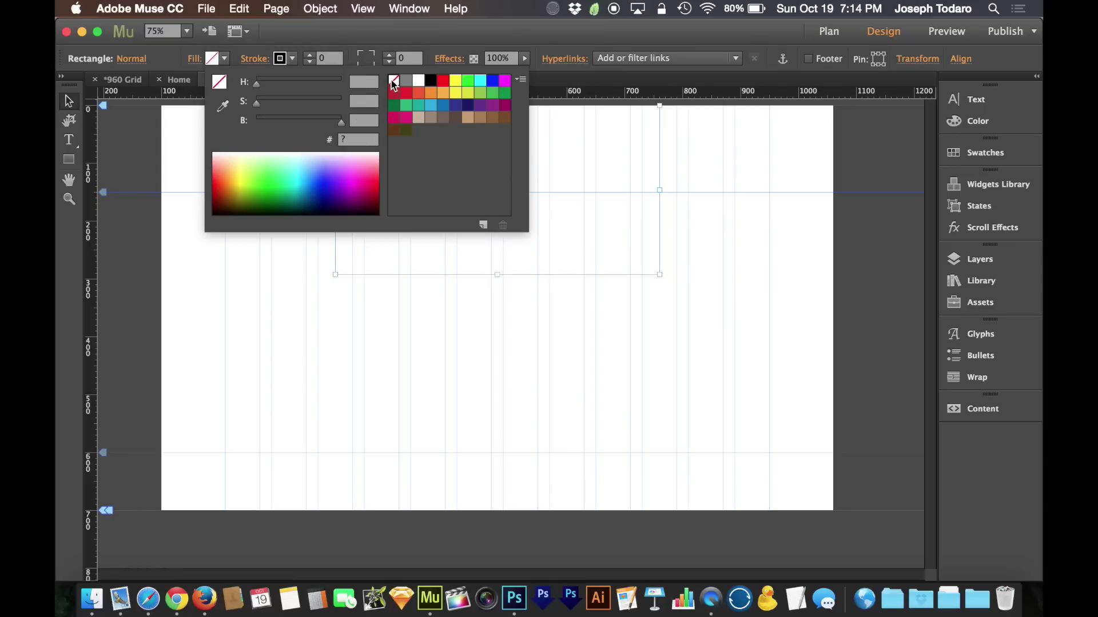
pyautogui.click(224, 58)
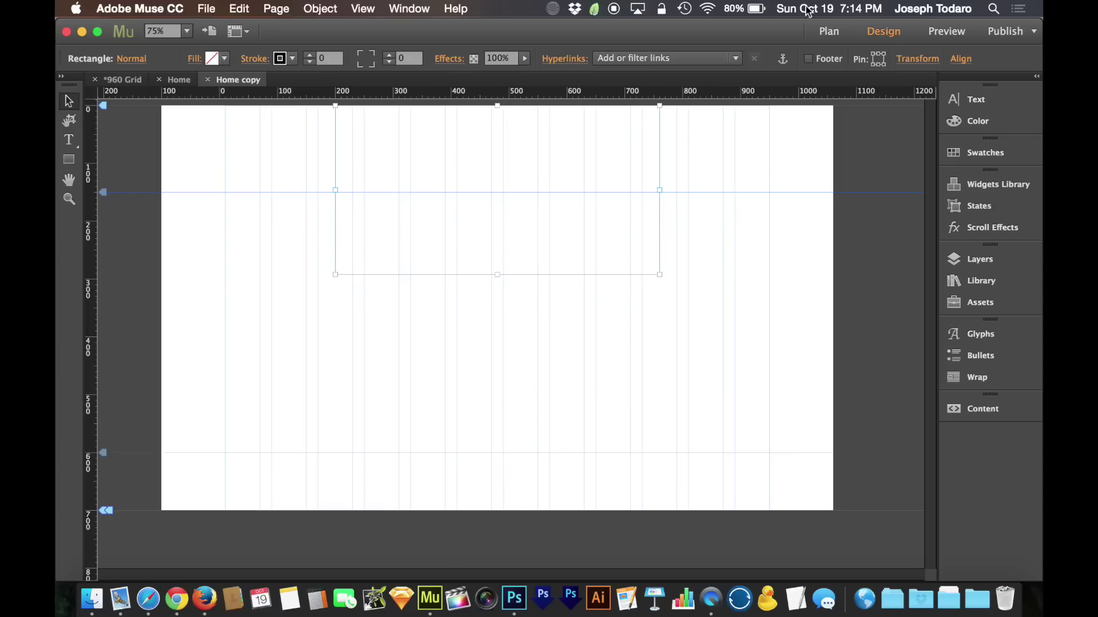
pyautogui.click(924, 63)
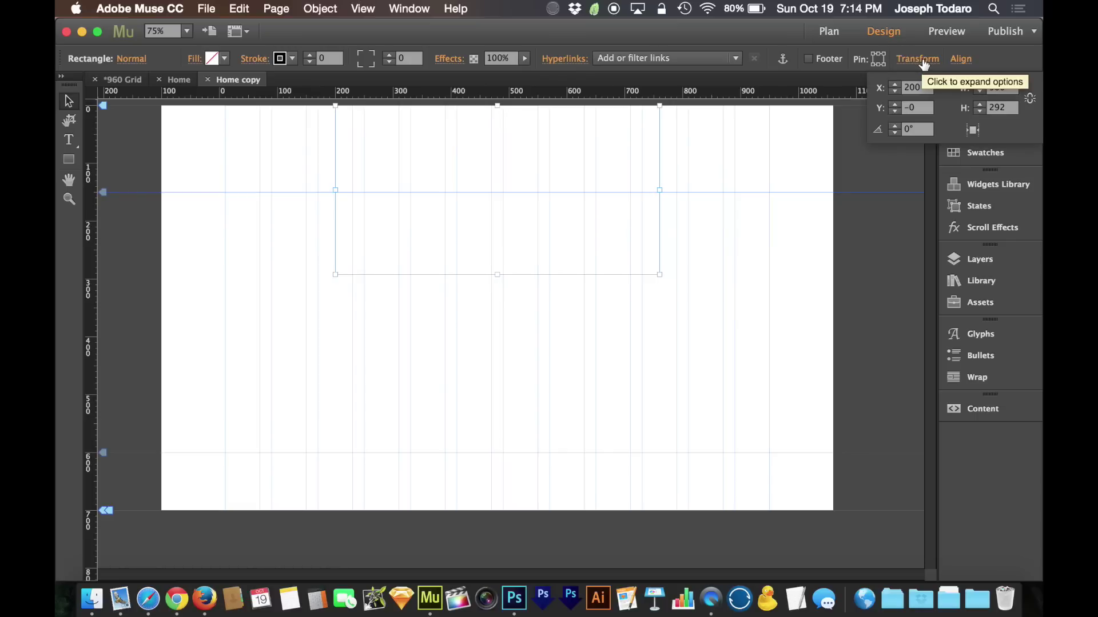
# Set the rectangle to 100% width so it spans the full 1160 px page.
pyautogui.click(972, 131)
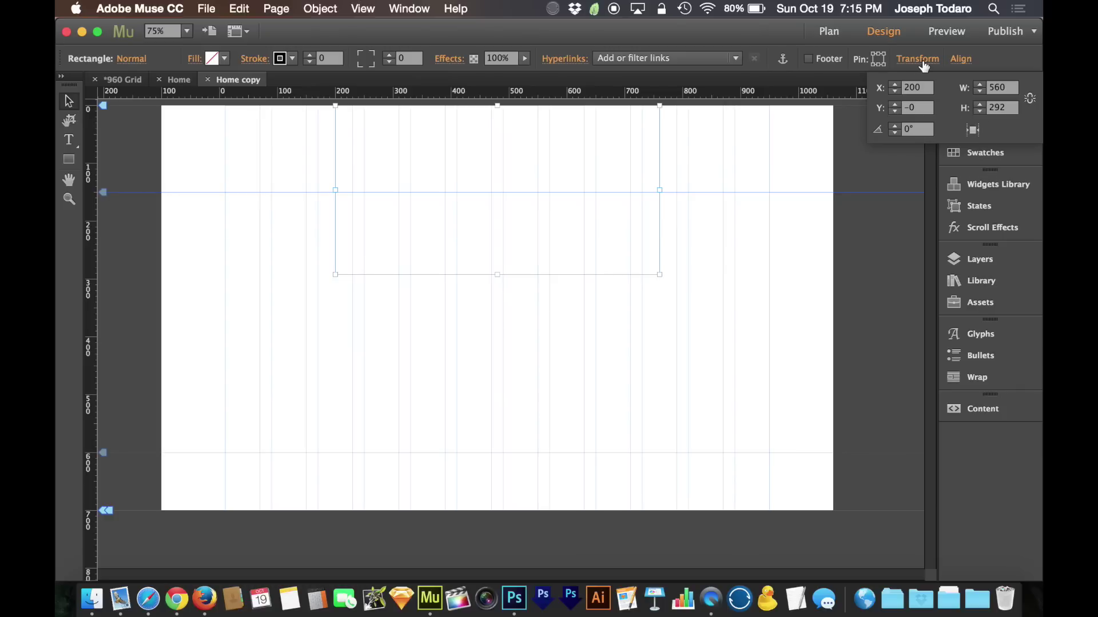
pyautogui.click(972, 131)
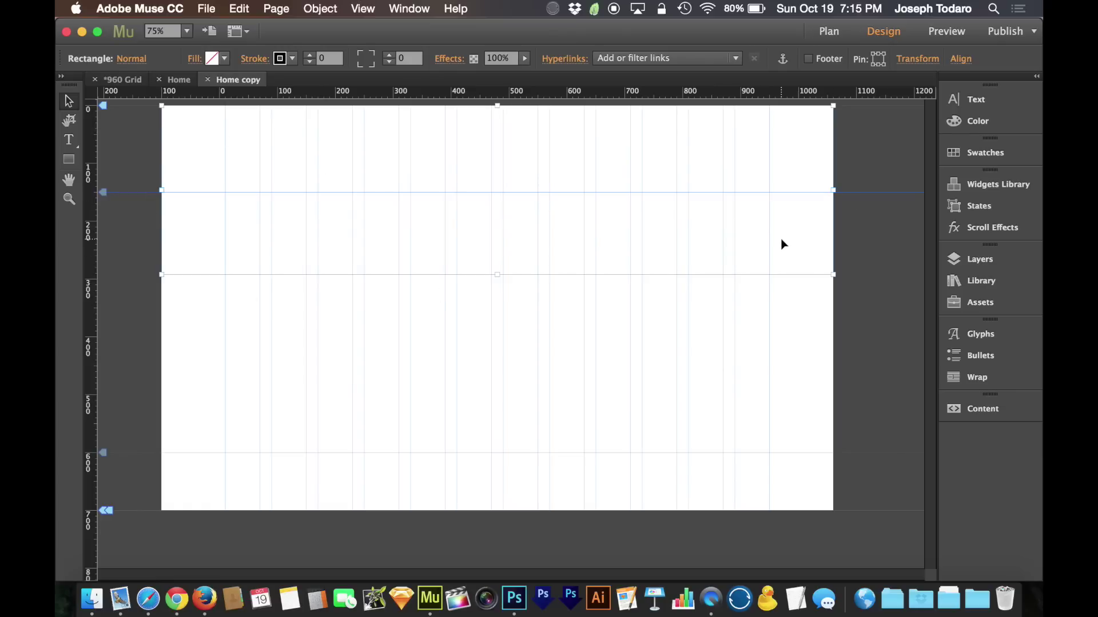
# Fill the full-width rectangle with BACKGROUND.jpg and stretch it down to about 847 px.
pyautogui.click(194, 60)
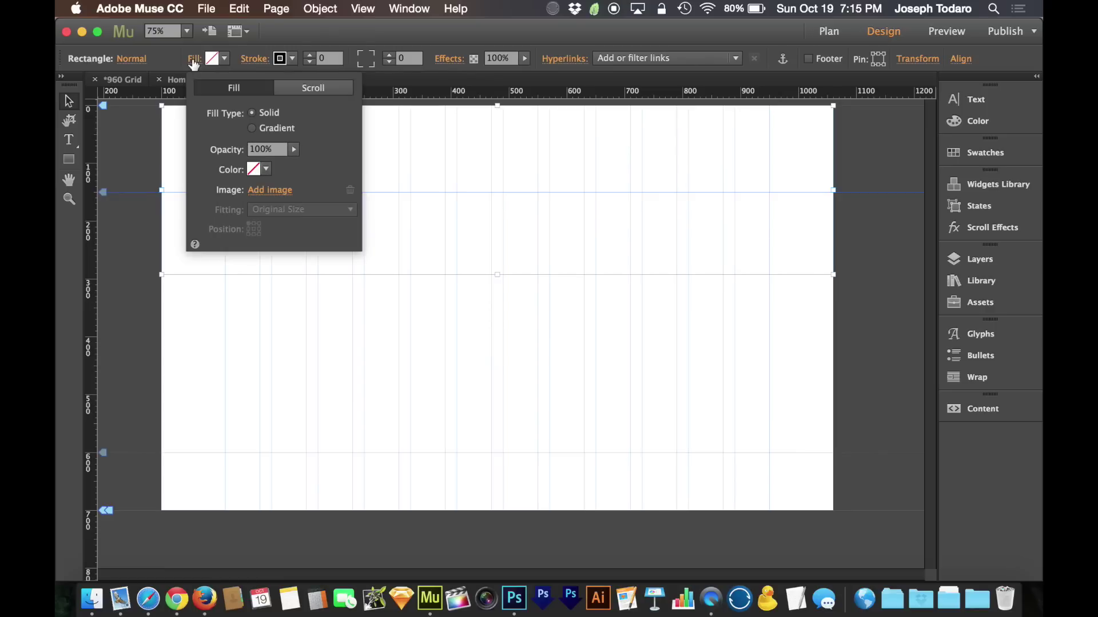
pyautogui.click(267, 193)
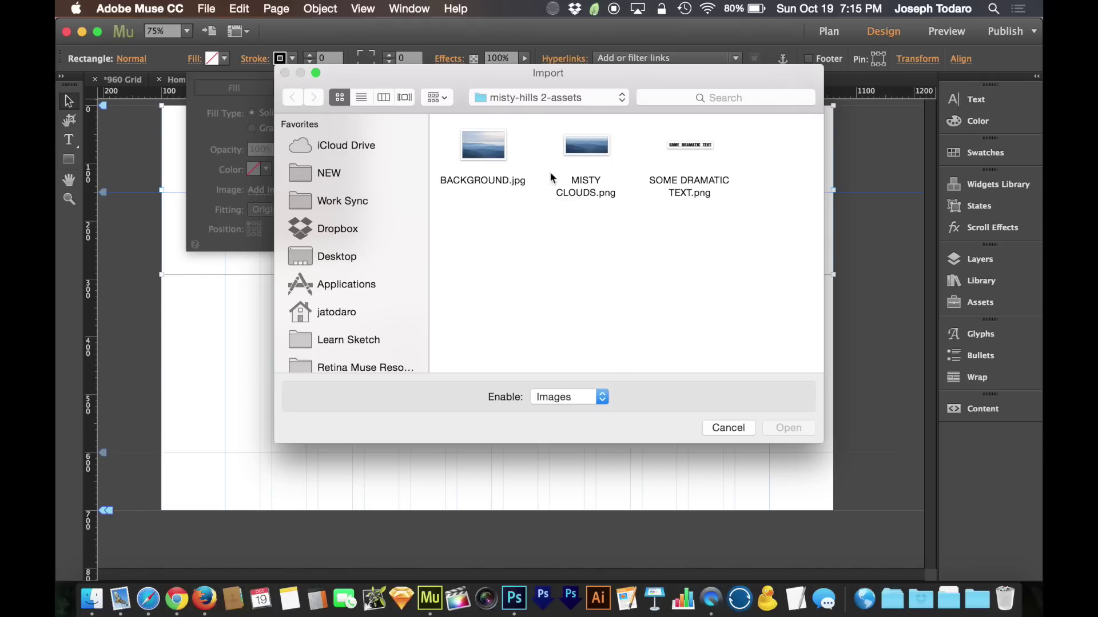
pyautogui.click(486, 147)
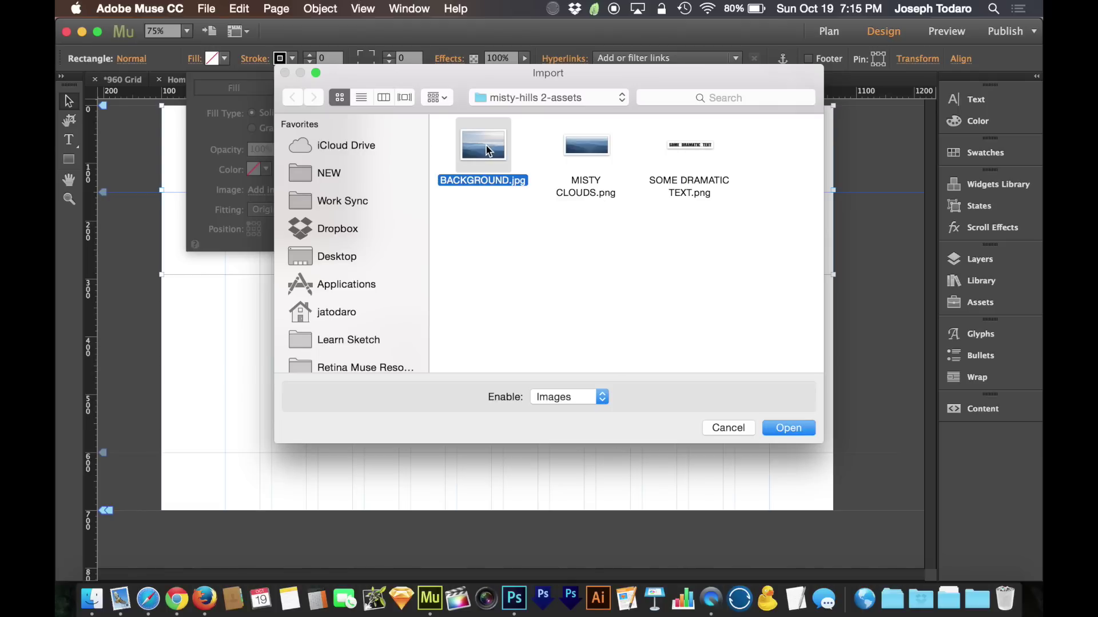
pyautogui.click(789, 428)
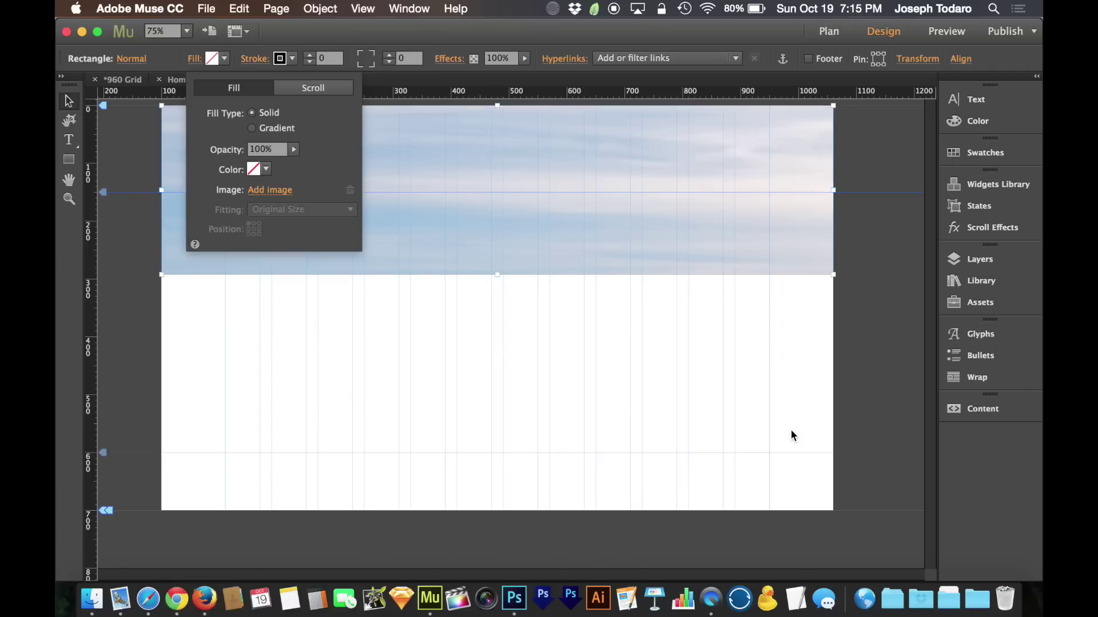
pyautogui.click(497, 275)
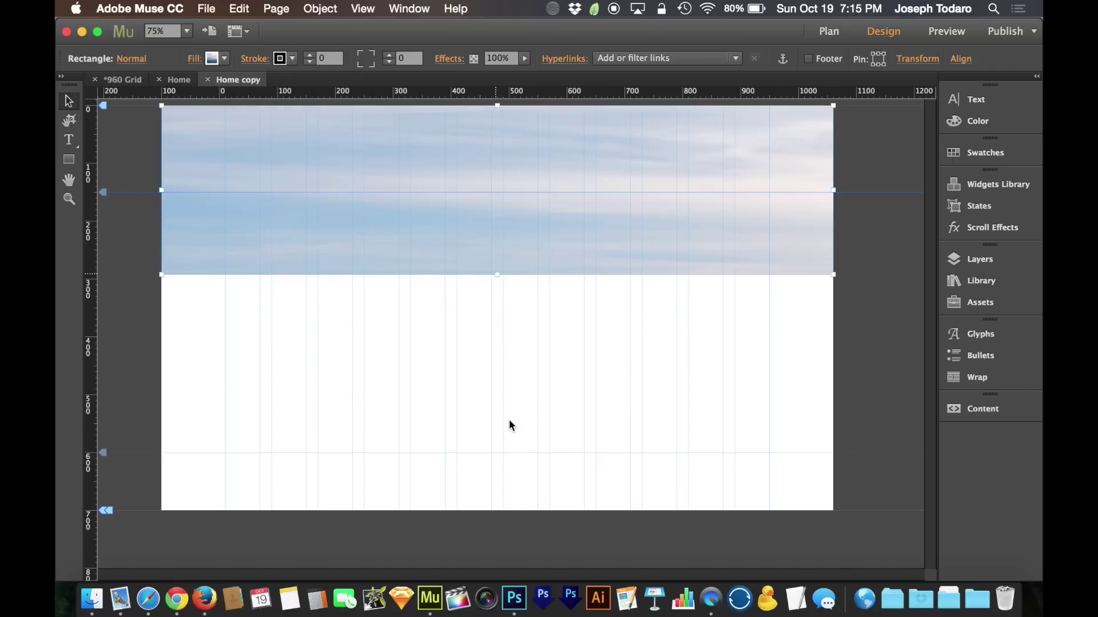
pyautogui.moveTo(495, 273); pyautogui.dragTo(498, 423)
pyautogui.scroll(15, 497, 424)
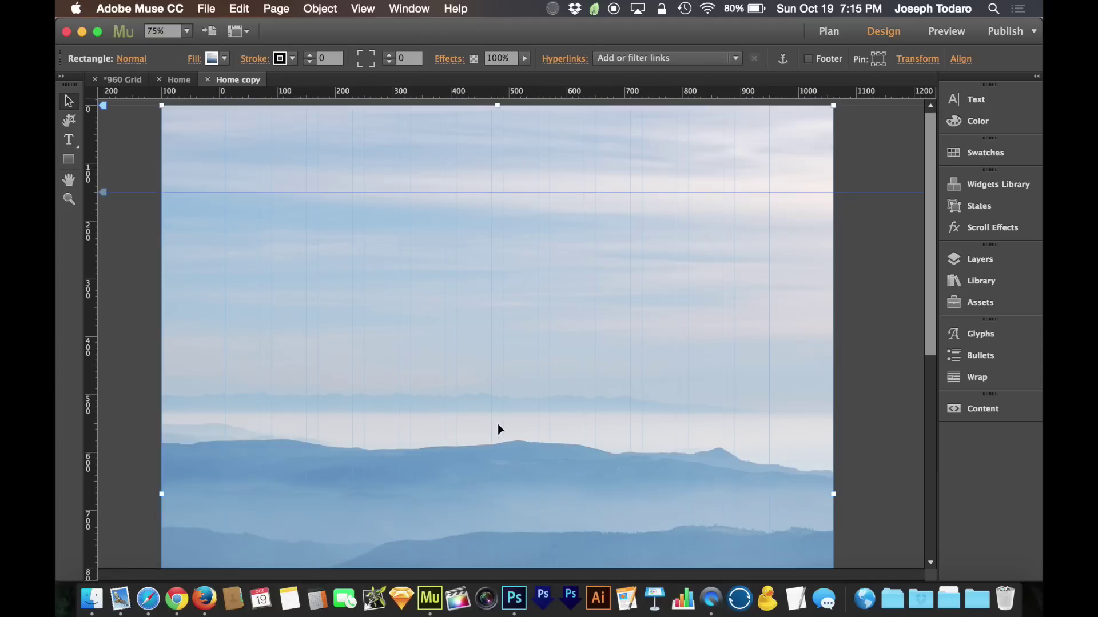
# Keep the BACKGROUND.jpg fill at Original Size, change its position anchor, and move the rectangle 180 px down.
pyautogui.click(194, 61)
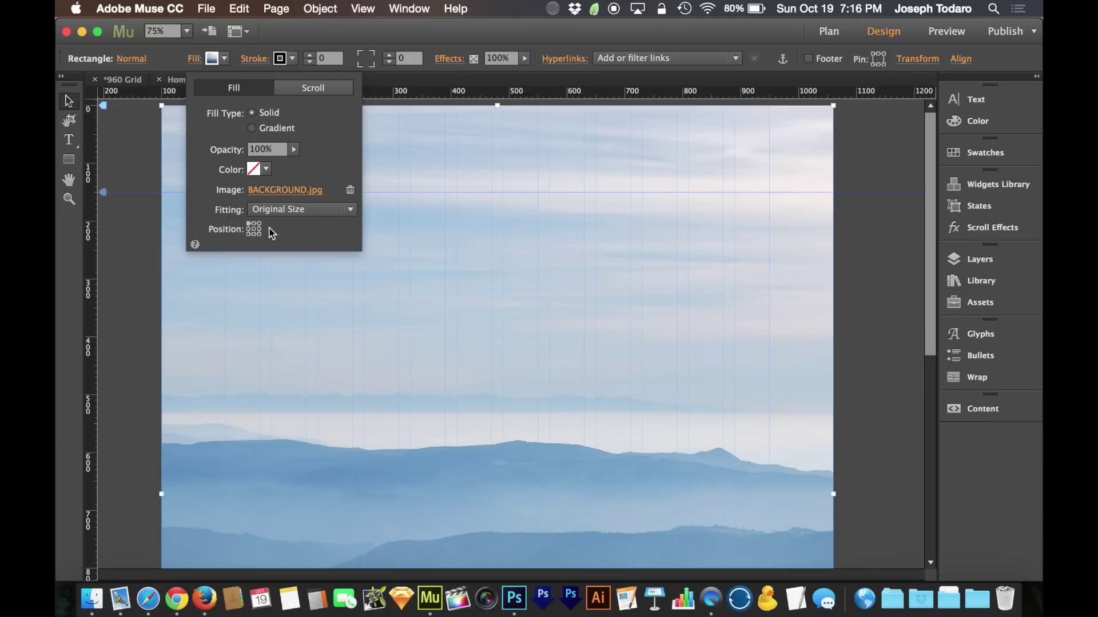
pyautogui.click(338, 214)
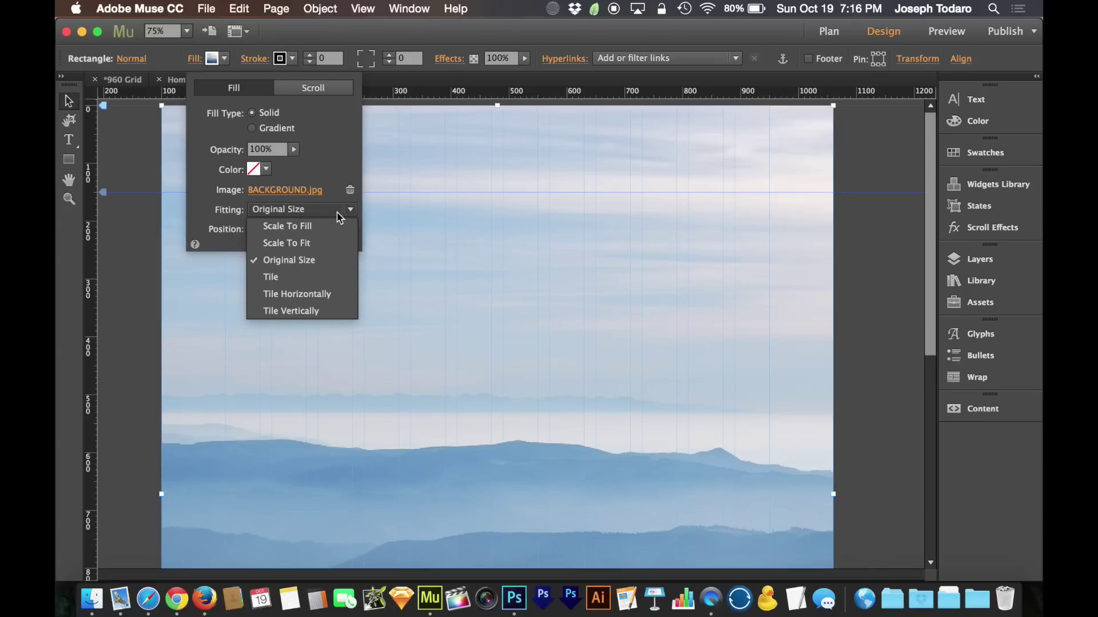
pyautogui.click(319, 261)
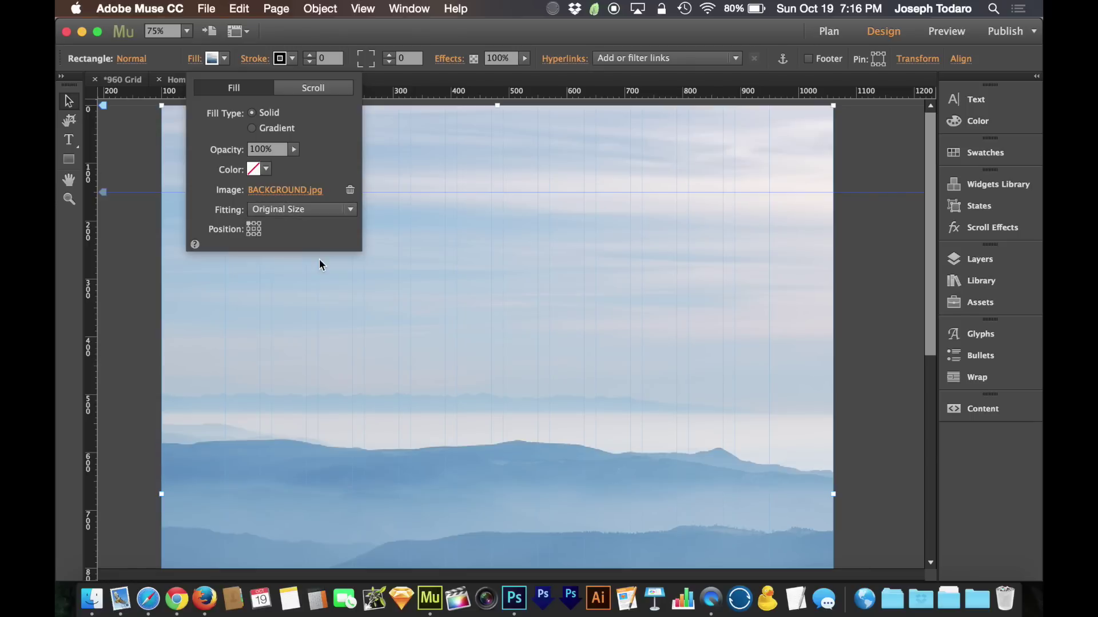
pyautogui.click(255, 230)
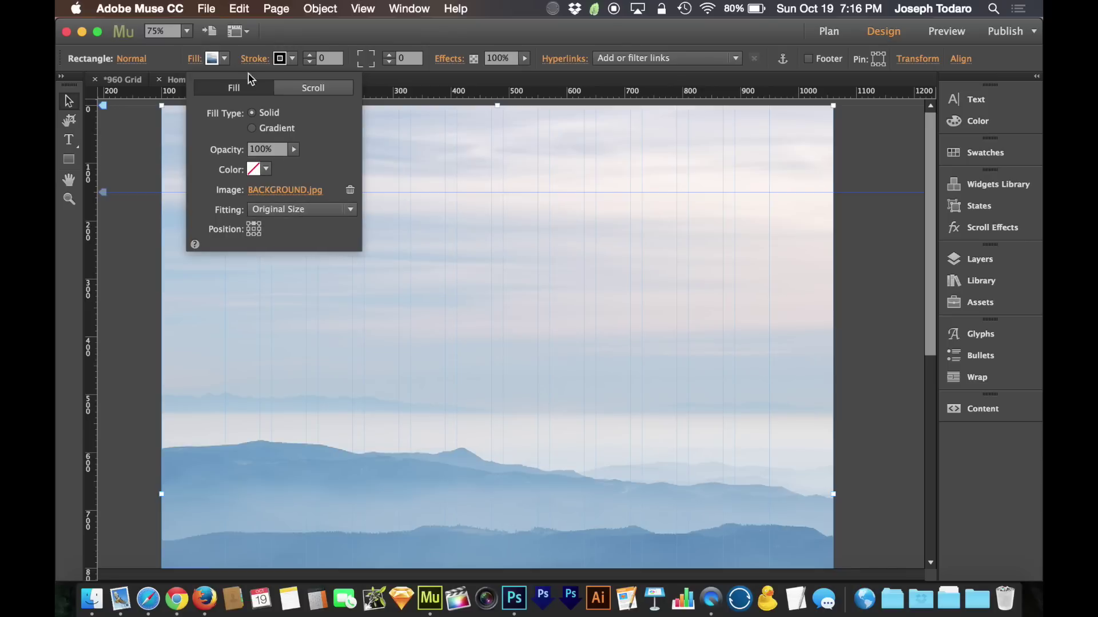
pyautogui.click(218, 58)
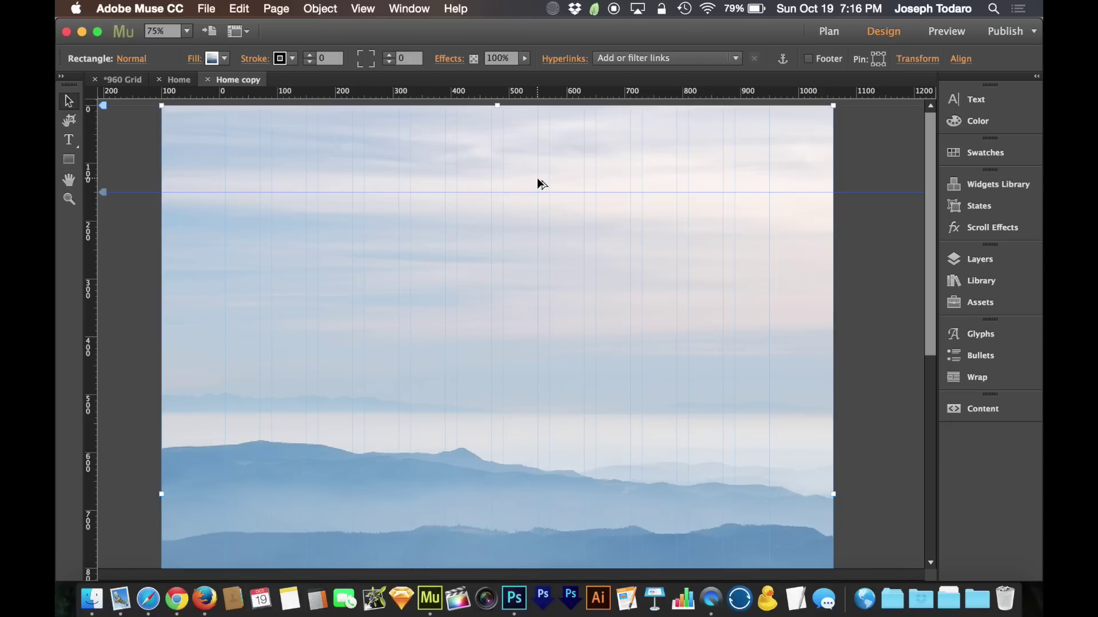
pyautogui.moveTo(540, 183); pyautogui.dragTo(540, 280)
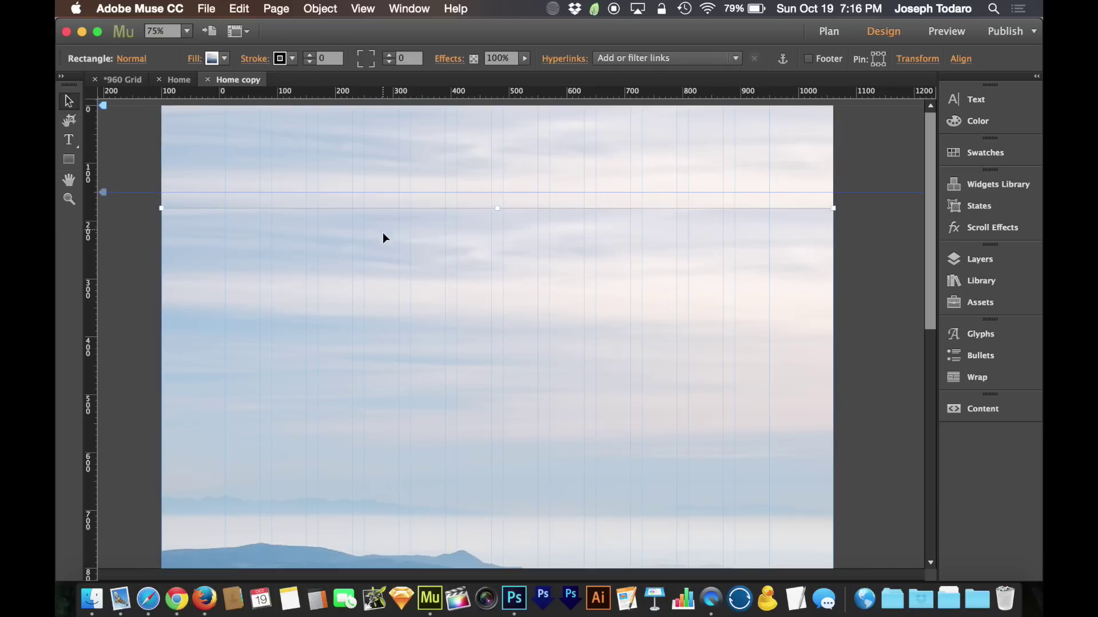
pyautogui.click(194, 60)
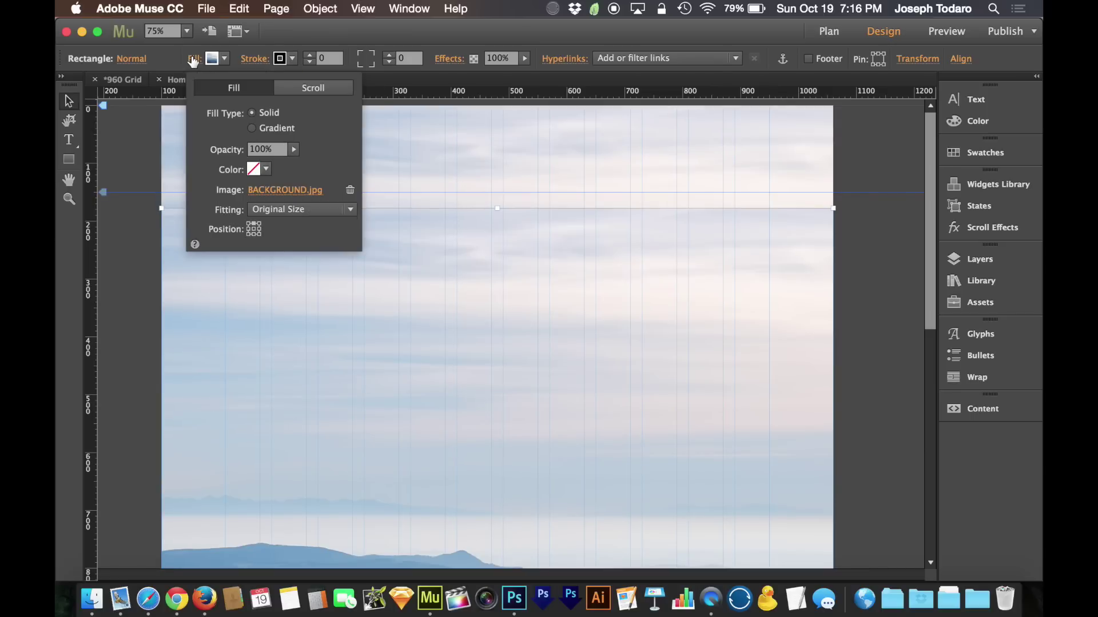
# Swap the rectangle's fill image for MISTY CLOUDS.png.
pyautogui.click(296, 190)
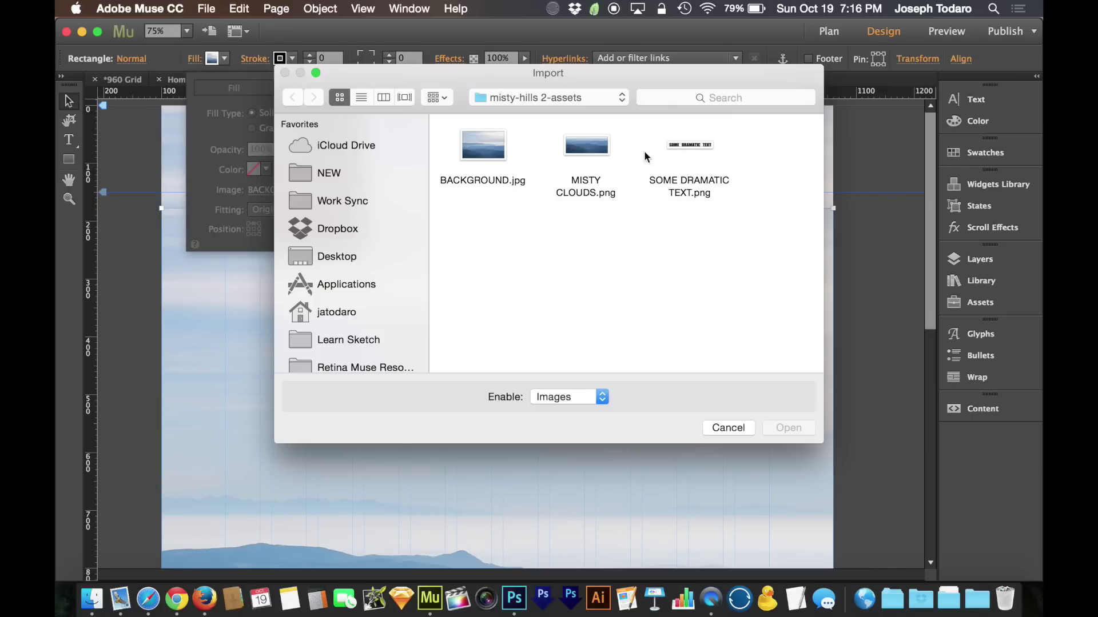
pyautogui.click(570, 143)
pyautogui.click(773, 430)
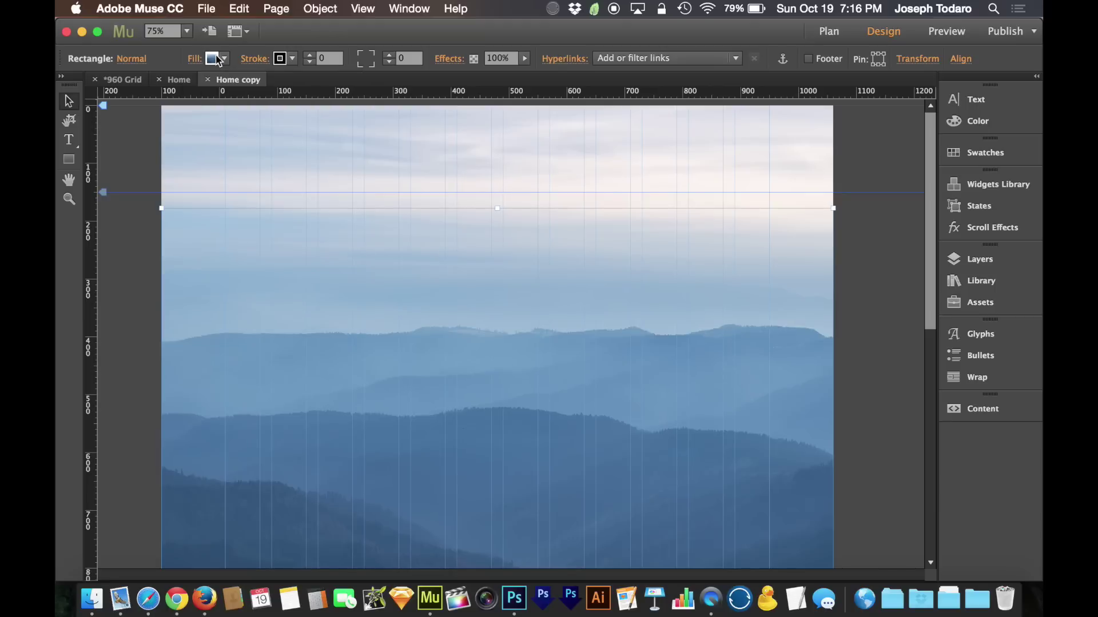
pyautogui.click(496, 303)
# Adjust the rectangle's height until its lower edge sits near the 500 px mark.
pyautogui.moveTo(498, 208); pyautogui.dragTo(526, 407)
pyautogui.moveTo(527, 446); pyautogui.dragTo(526, 406)
pyautogui.scroll(-5, 526, 405)
pyautogui.moveTo(534, 347); pyautogui.dragTo(527, 427)
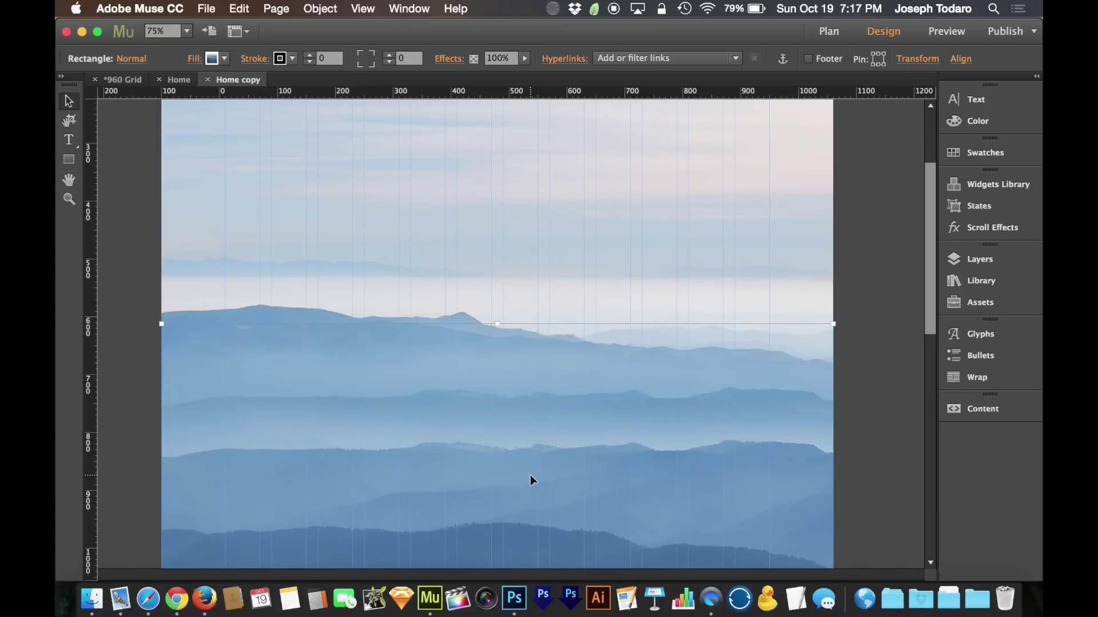
pyautogui.moveTo(530, 478); pyautogui.dragTo(530, 516)
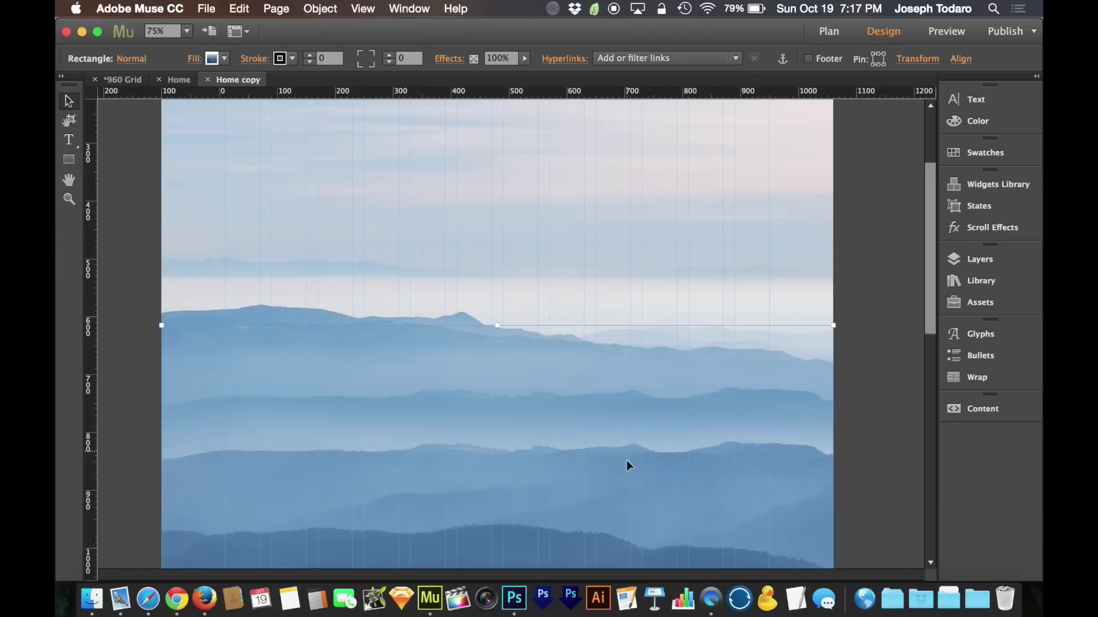
pyautogui.moveTo(612, 478); pyautogui.dragTo(612, 434)
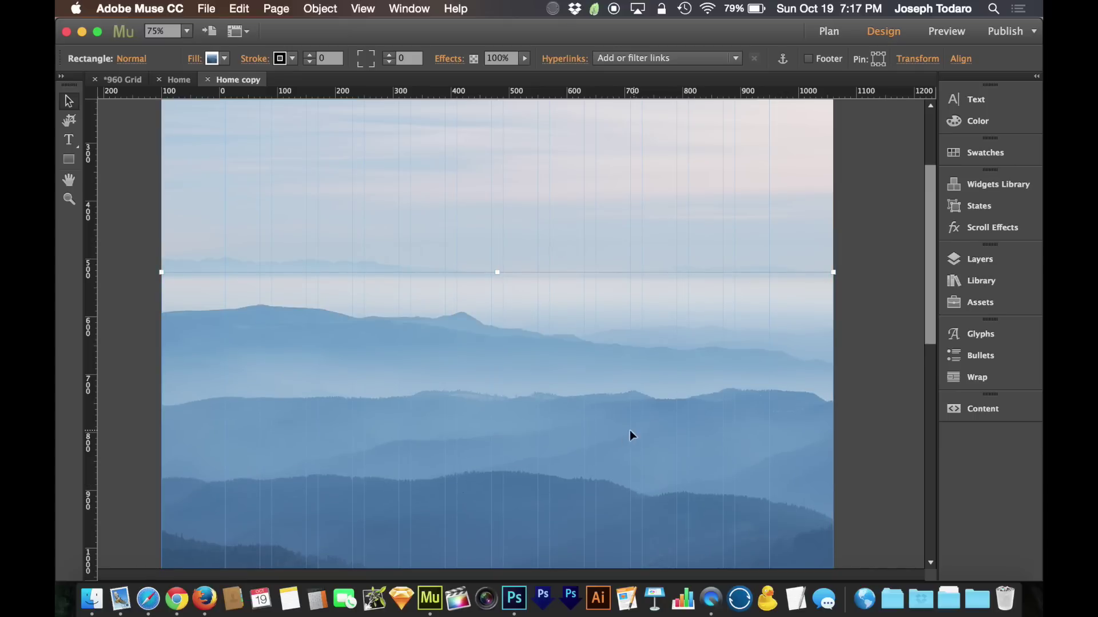
pyautogui.click(871, 383)
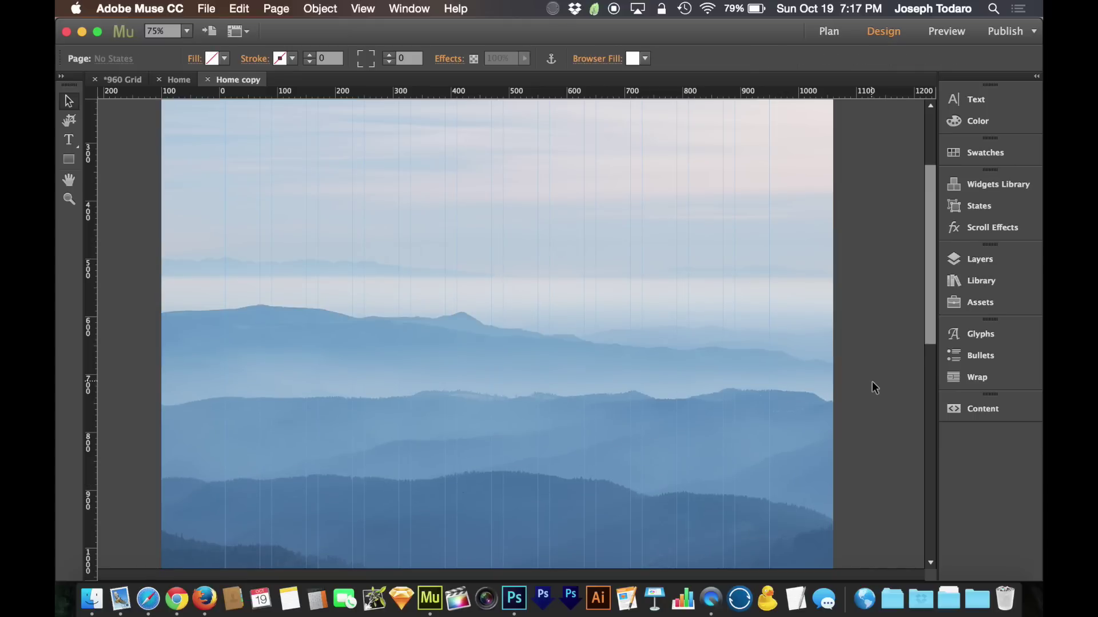
# Preview the page in the browser, scroll through it, then return to the Muse layout.
pyautogui.press('super+shift+e')
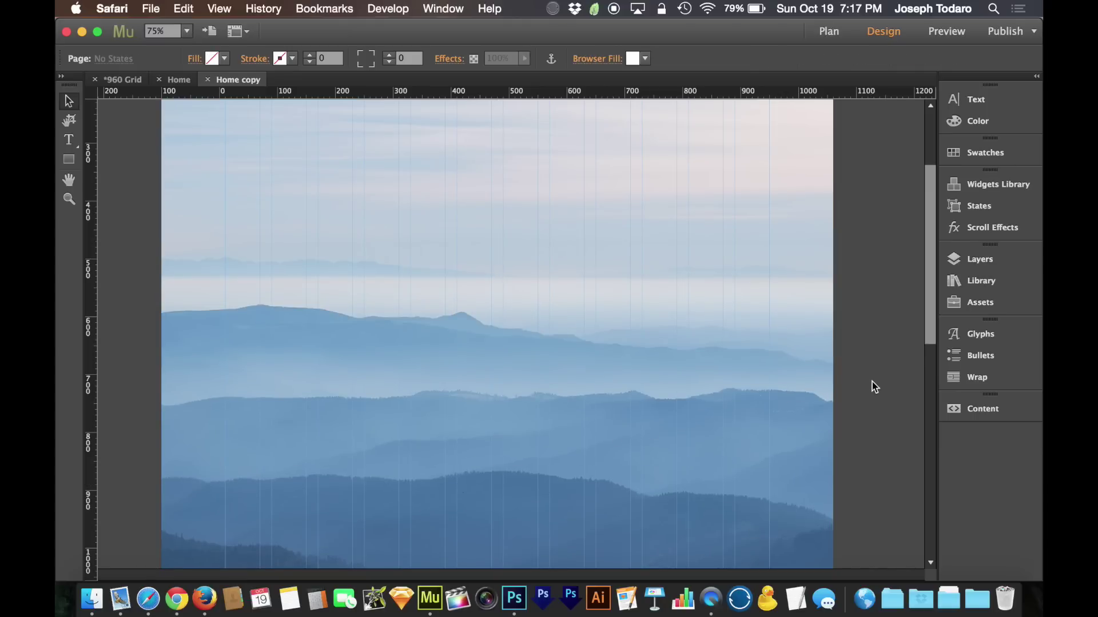
pyautogui.scroll(-8, 761, 349)
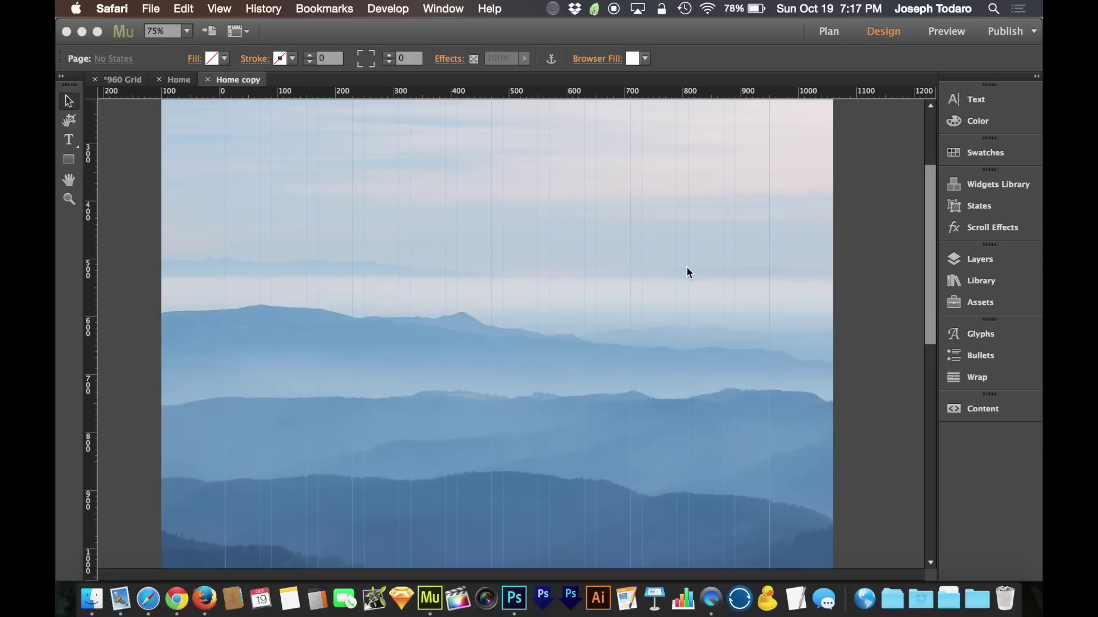
pyautogui.click(907, 248)
pyautogui.scroll(2, 907, 247)
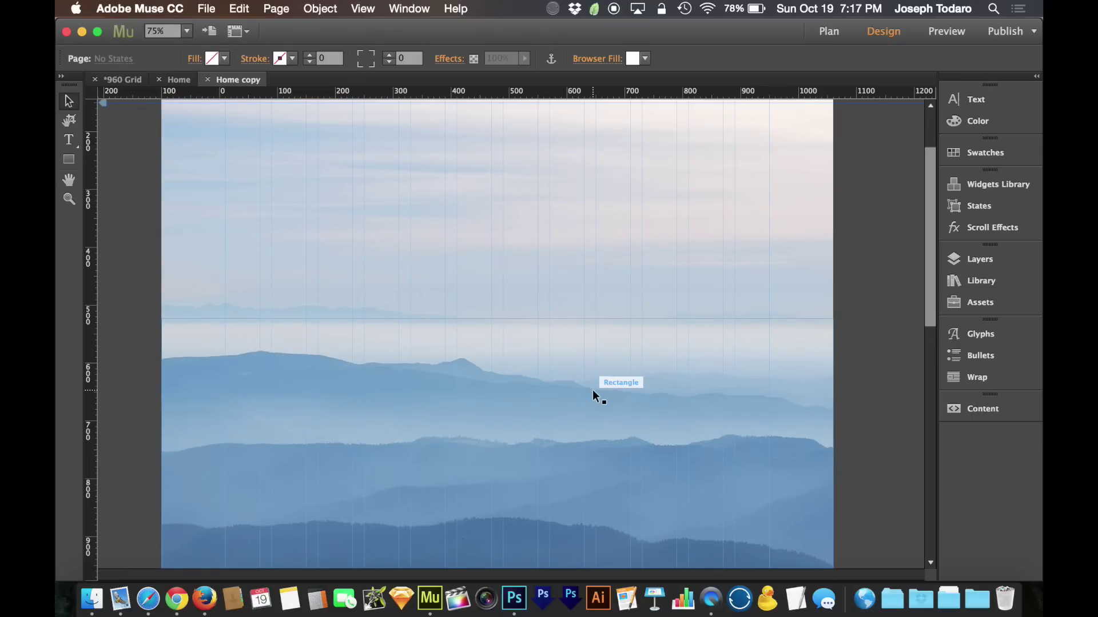
# Drag SOME DRAMATIC TEXT.png from Finder onto the page, scale it down and place it over the sky.
pyautogui.hotkey('ctrl', 'Up')
pyautogui.click(267, 428)
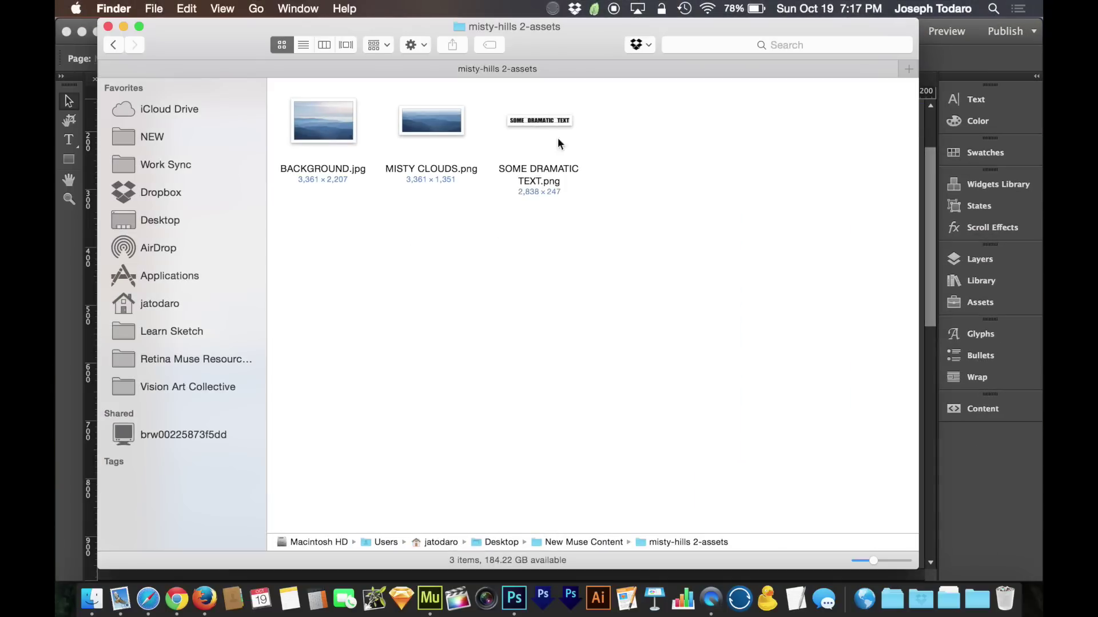
pyautogui.moveTo(559, 118); pyautogui.dragTo(502, 284)
pyautogui.hotkey('ctrl', 'Up')
pyautogui.click(337, 238)
pyautogui.moveTo(338, 238); pyautogui.dragTo(549, 278)
pyautogui.moveTo(634, 270); pyautogui.dragTo(595, 307)
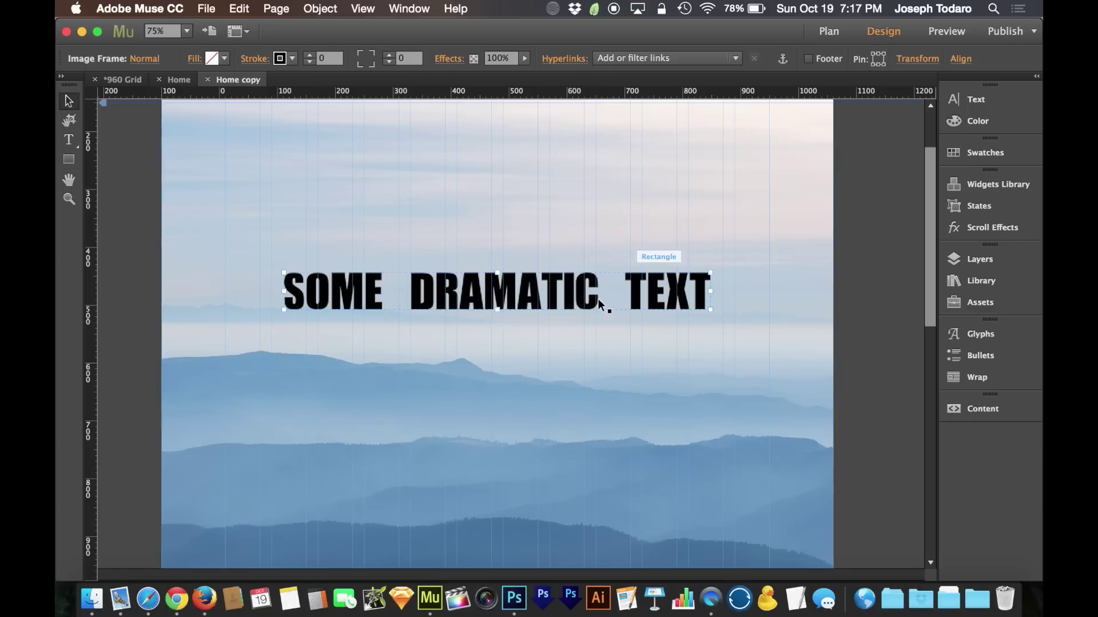
# Scale up the SOME DRAMATIC TEXT image and lower it onto the first mountain ridge near 700 px.
pyautogui.moveTo(497, 310); pyautogui.dragTo(529, 337)
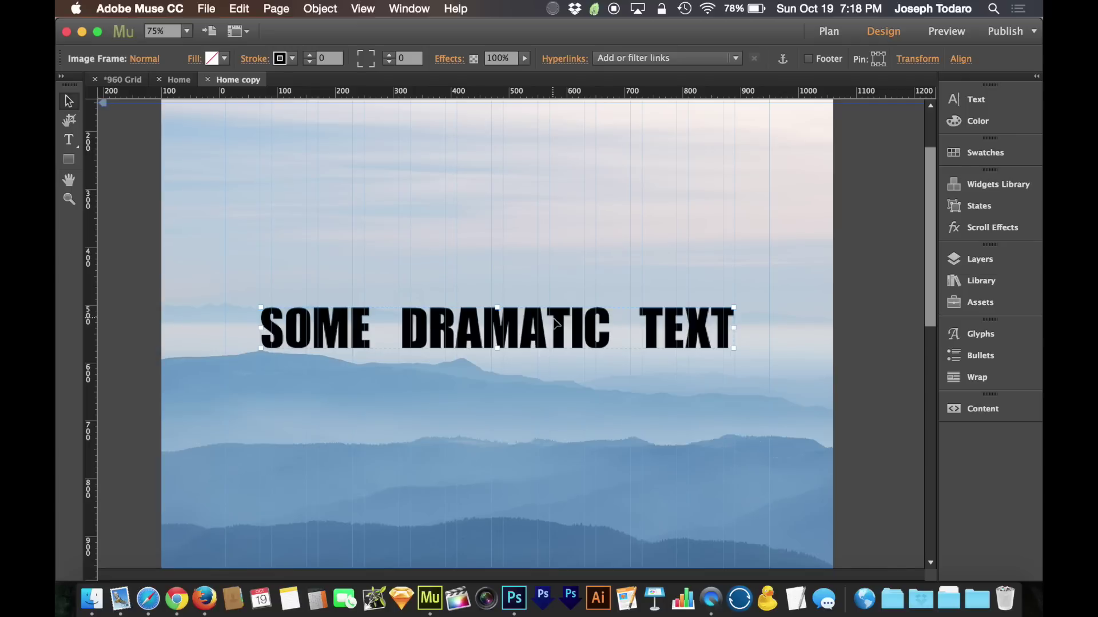
pyautogui.moveTo(553, 322); pyautogui.dragTo(554, 467)
pyautogui.moveTo(553, 378); pyautogui.dragTo(556, 411)
# Test the mountain background's stacking order, leaving the headline in front of the mountains.
pyautogui.click(556, 411)
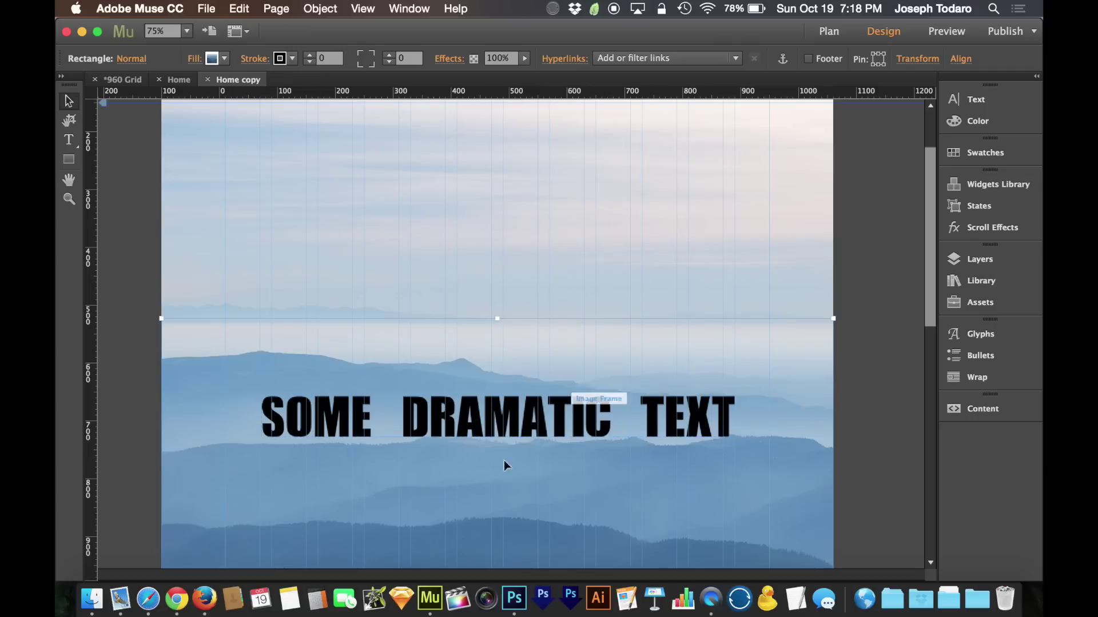
pyautogui.scroll(-5, 856, 485)
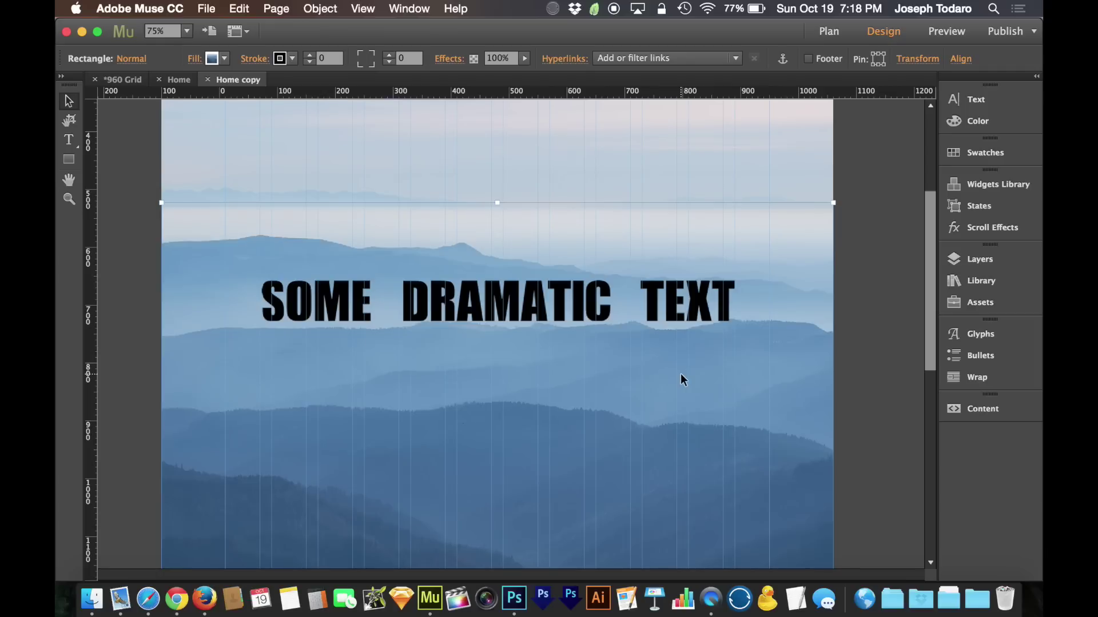
pyautogui.press('super+shift+bracketright')
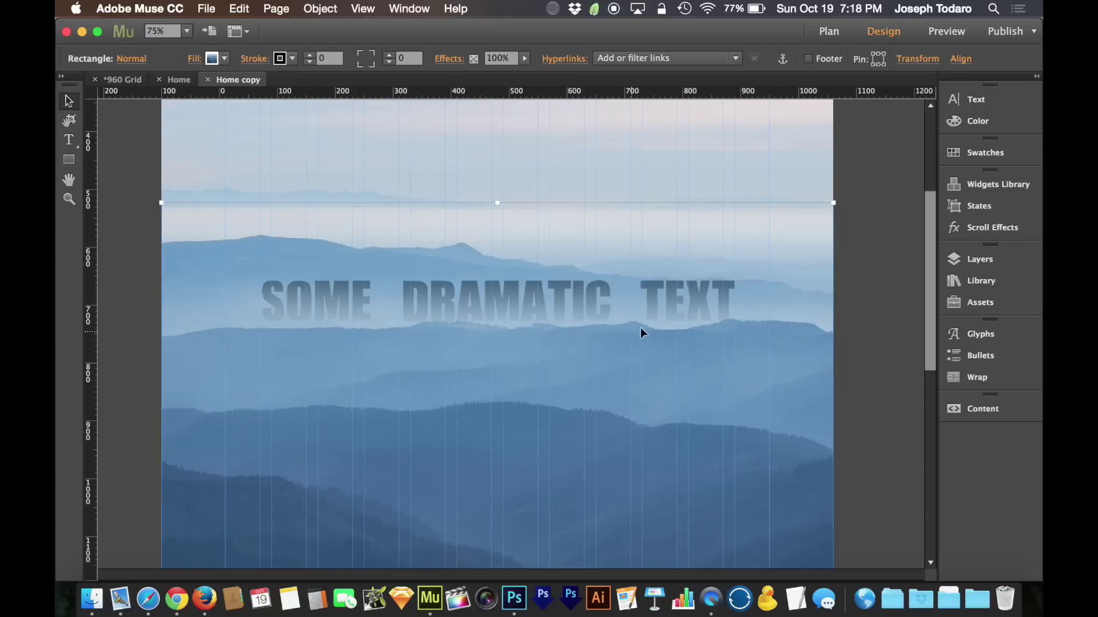
pyautogui.press('super+shift+bracketleft')
# Drag the SOME DRAMATIC TEXT headline up into the sky, just above the first mountain ridge.
pyautogui.click(867, 336)
pyautogui.moveTo(575, 297); pyautogui.dragTo(563, 200)
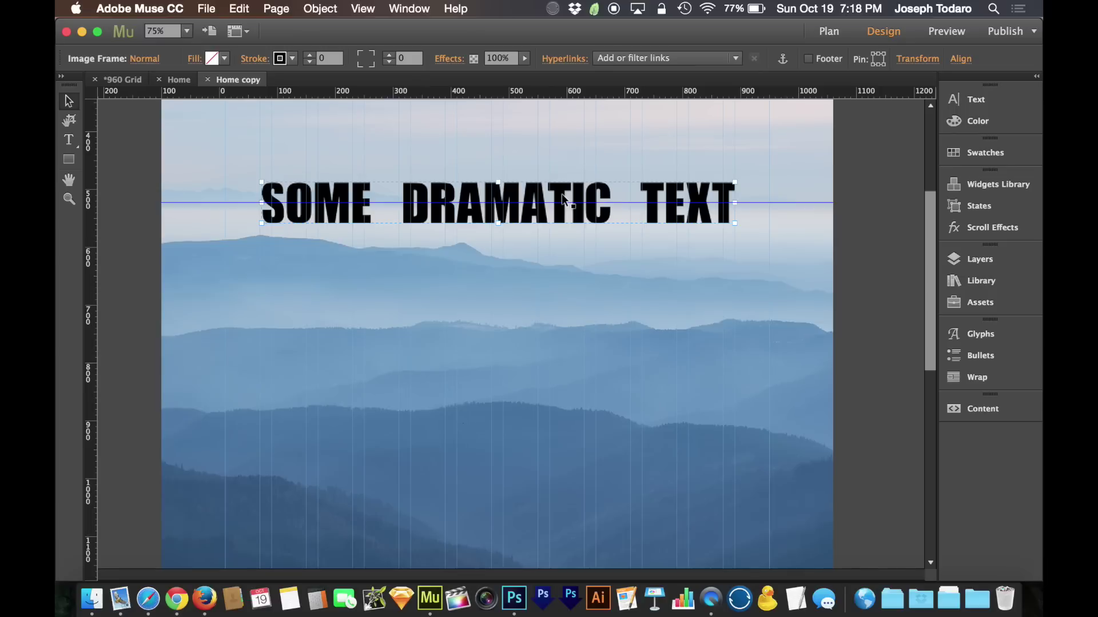
pyautogui.click(574, 410)
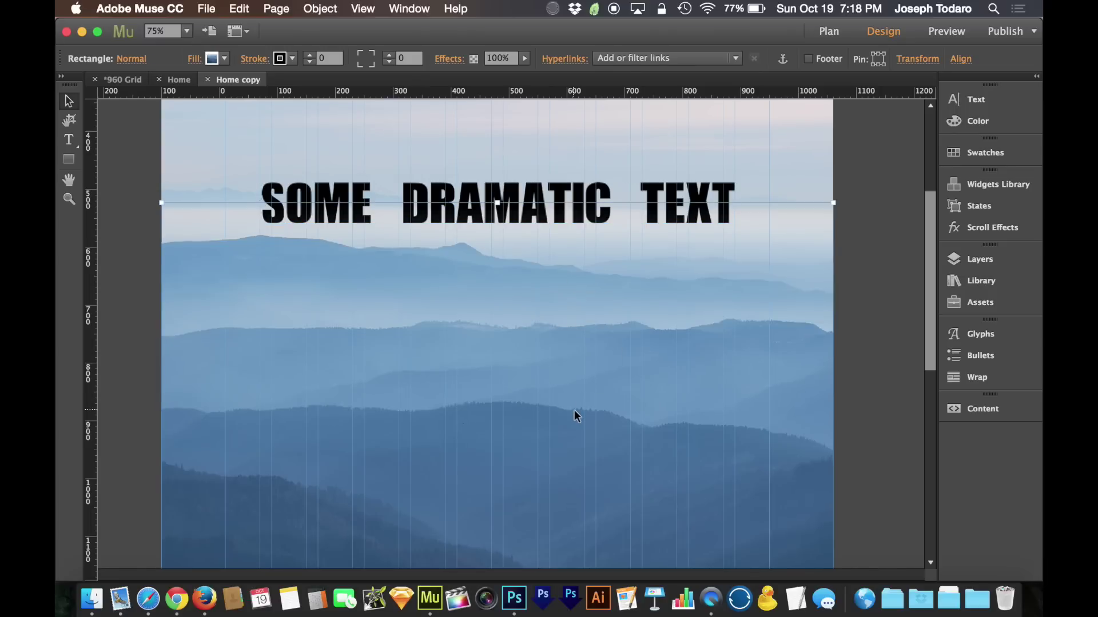
pyautogui.click(886, 350)
pyautogui.scroll(5, 886, 350)
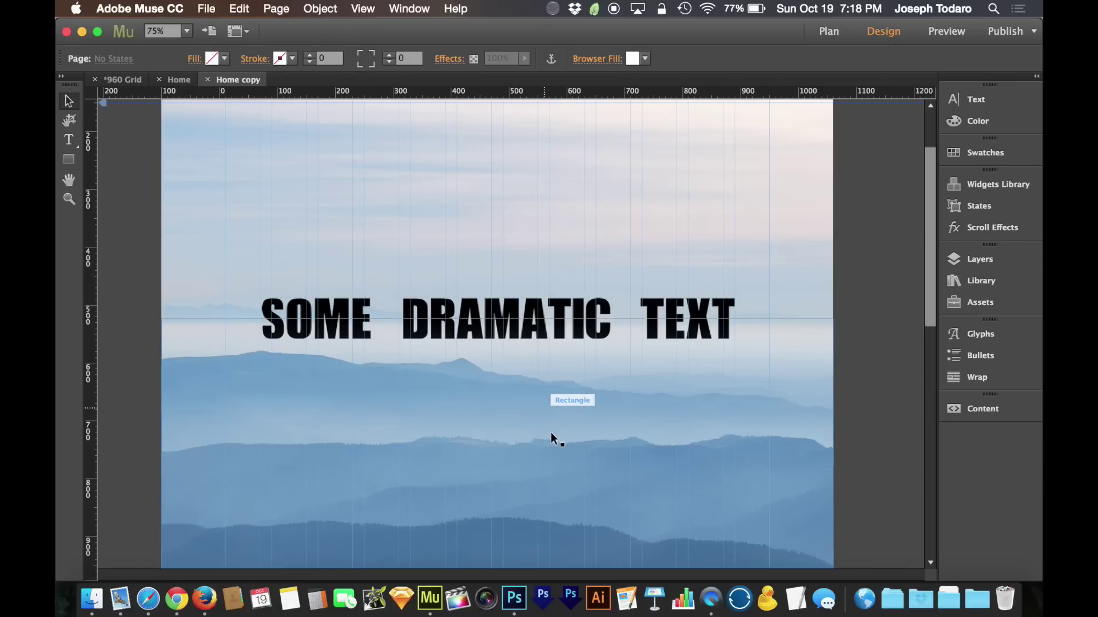
pyautogui.scroll(1, 557, 441)
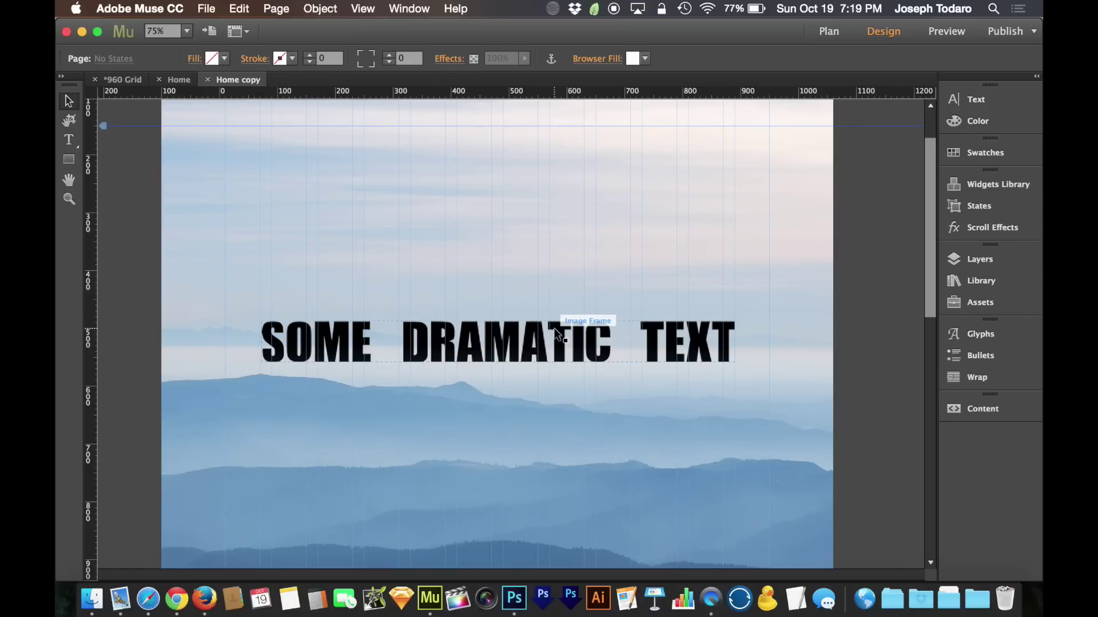
pyautogui.click(988, 260)
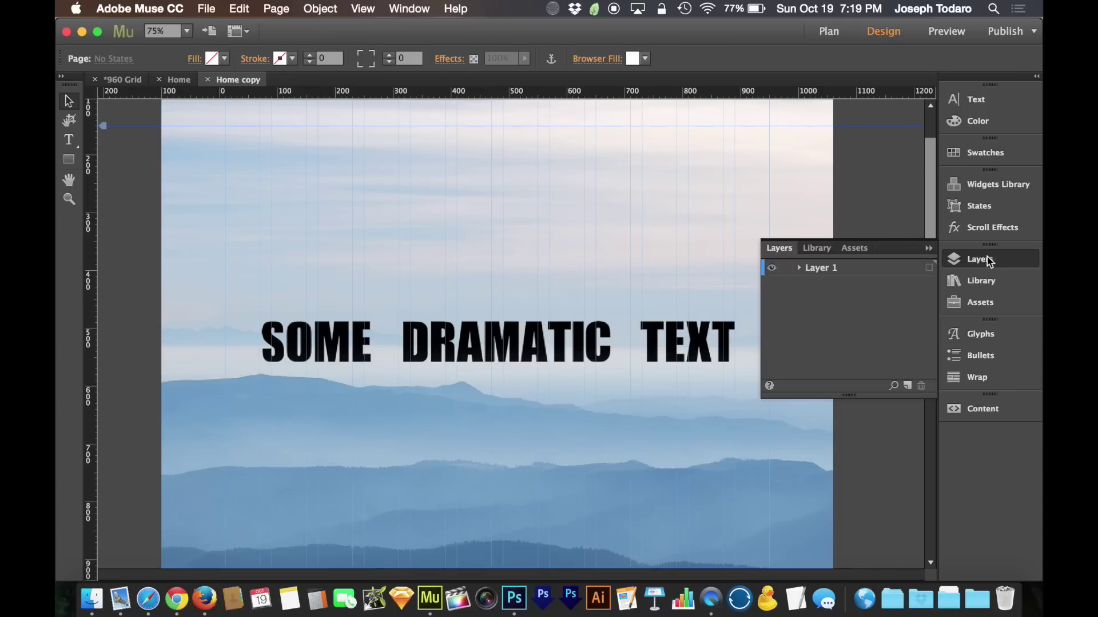
pyautogui.click(798, 267)
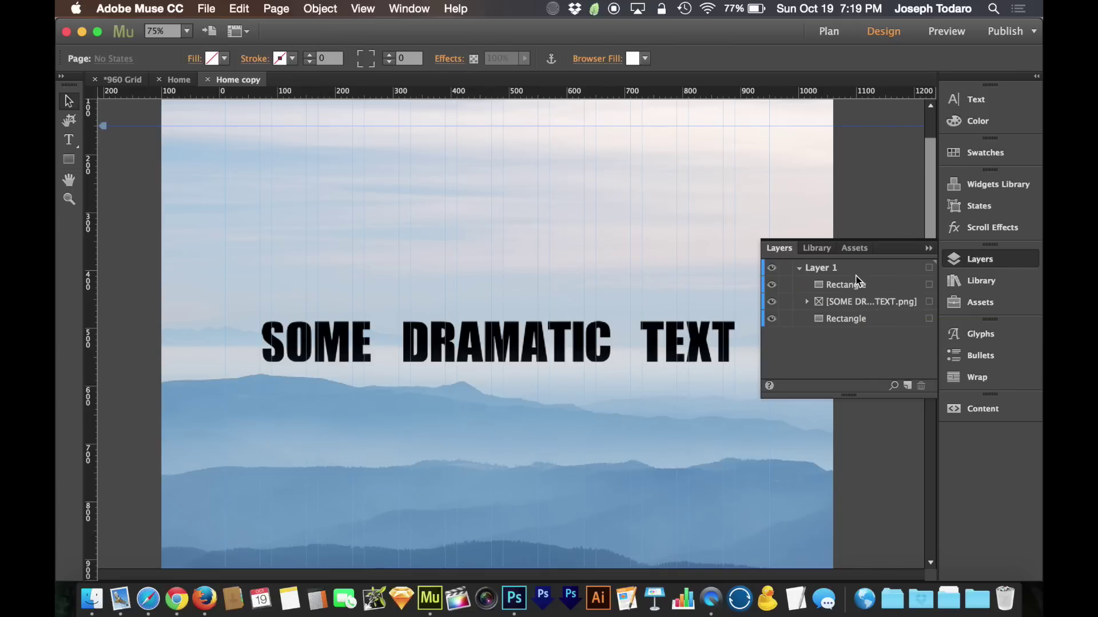
pyautogui.click(929, 285)
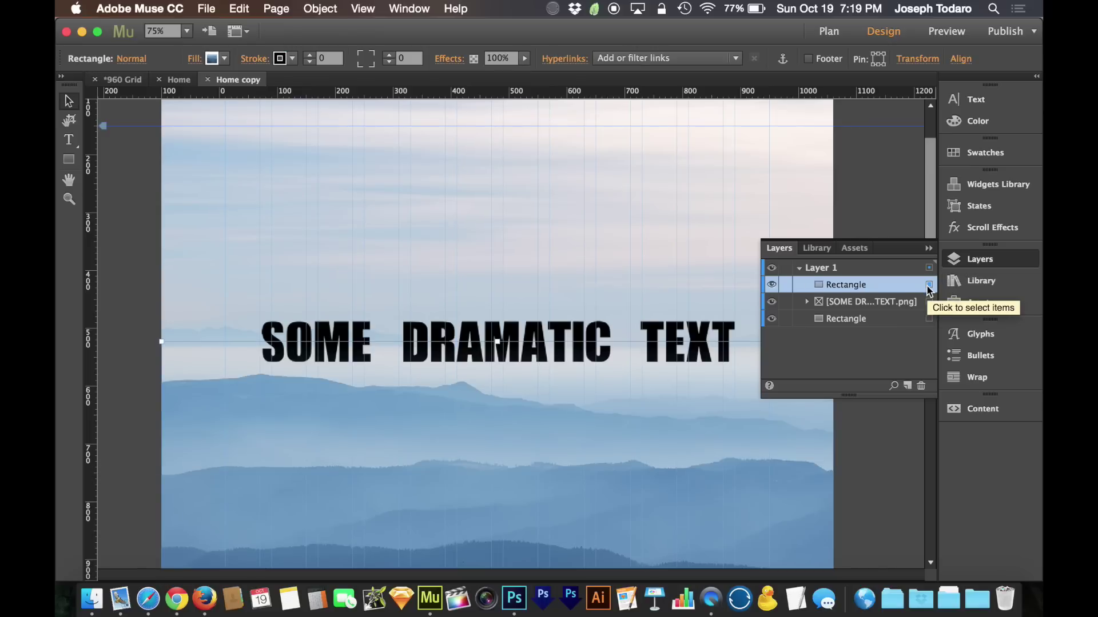
pyautogui.click(929, 318)
pyautogui.click(928, 302)
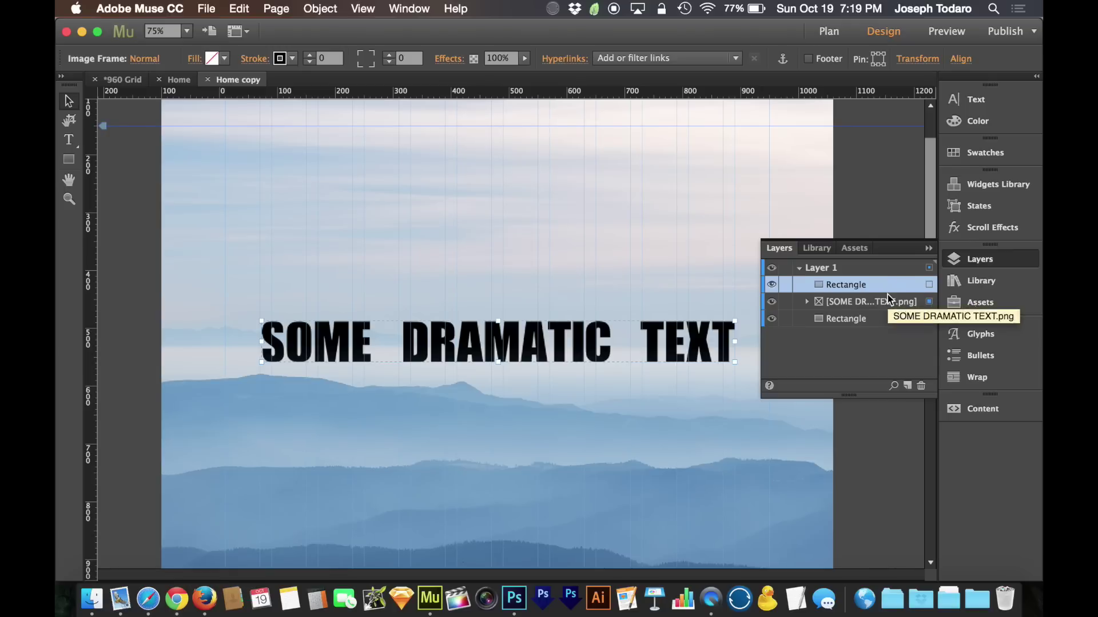
pyautogui.click(928, 285)
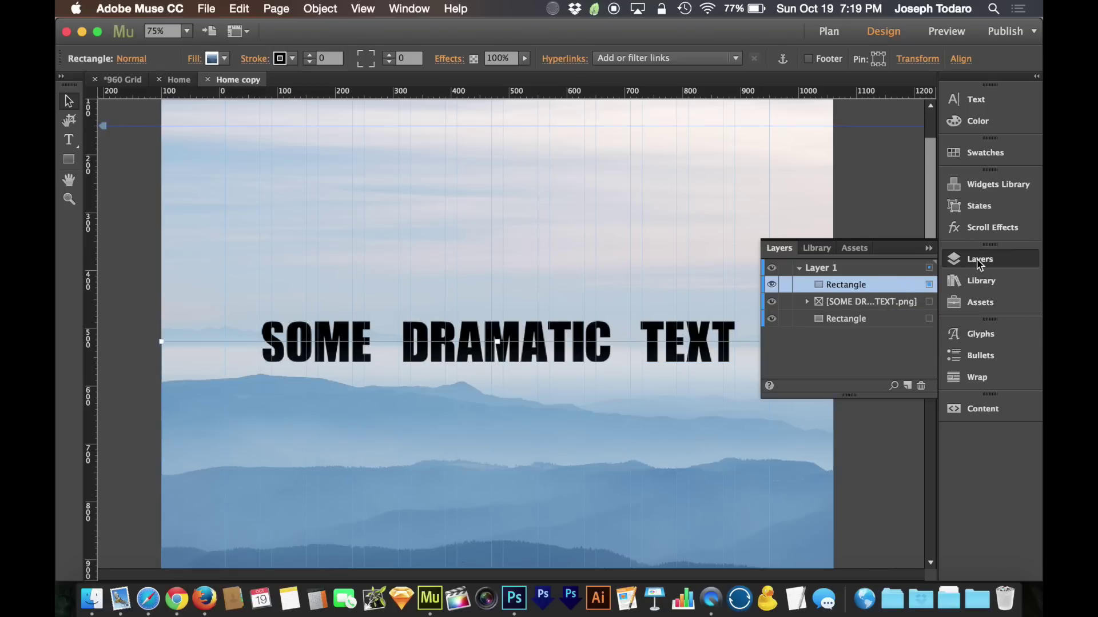
pyautogui.click(979, 263)
# Preview the page in Safari, scroll to check the headline over the ridges, then close it.
pyautogui.click(857, 328)
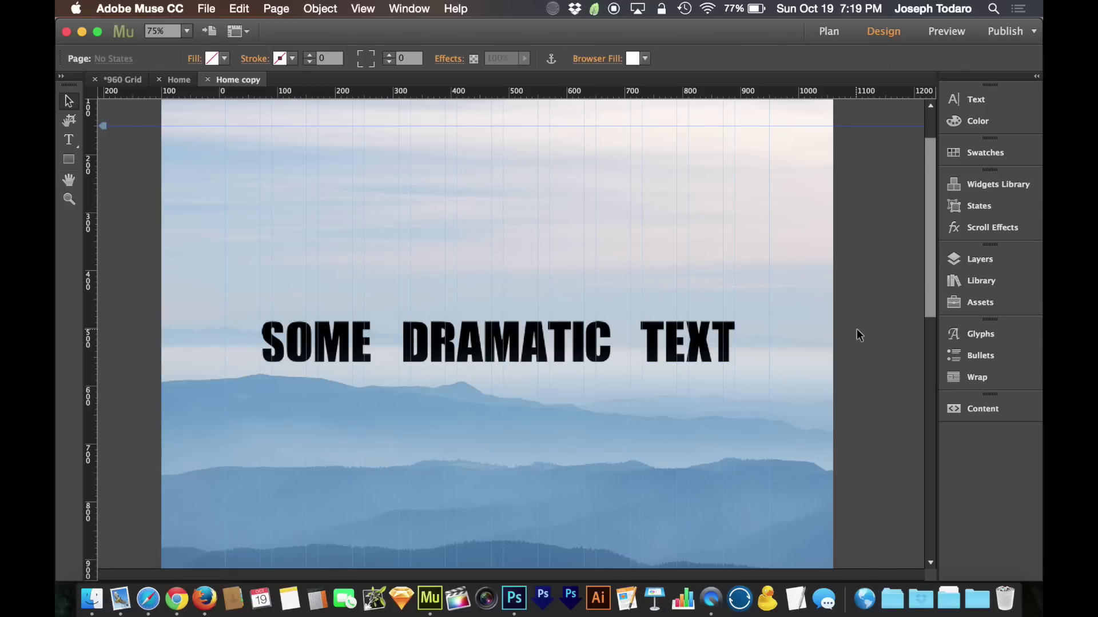
pyautogui.press('super+alt+e')
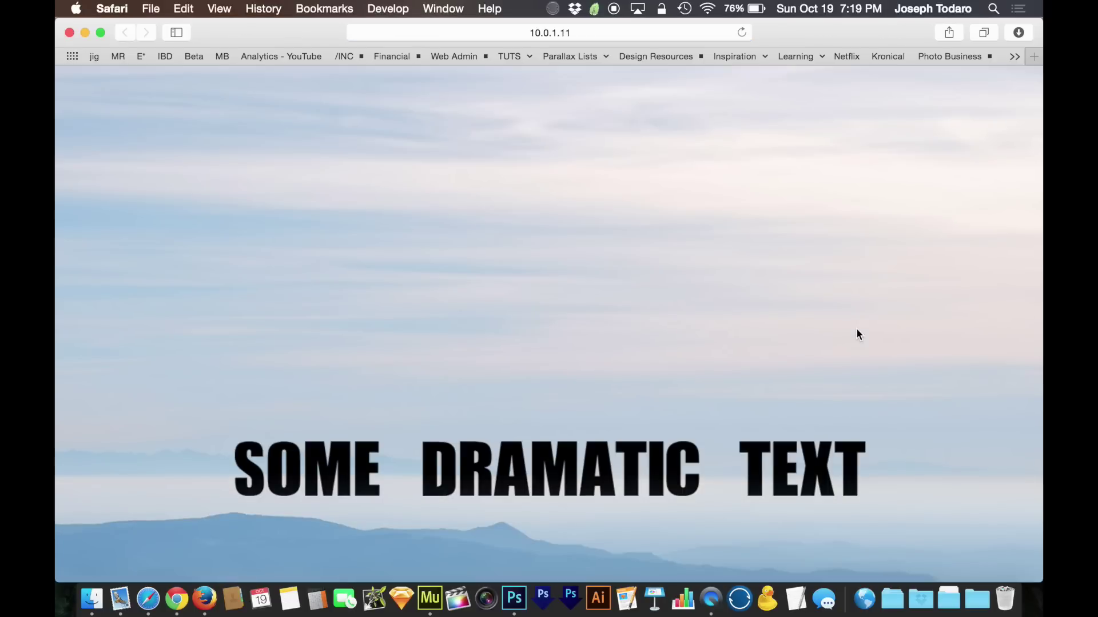
pyautogui.scroll(-5, 856, 329)
pyautogui.scroll(6, 856, 329)
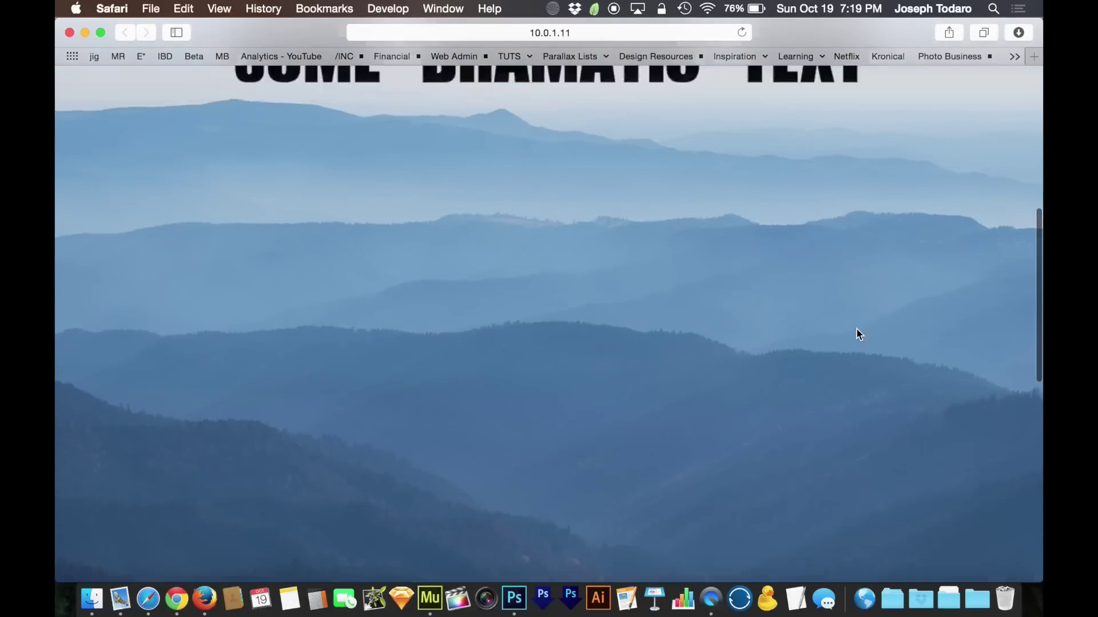
pyautogui.scroll(-3, 855, 335)
pyautogui.scroll(5, 855, 333)
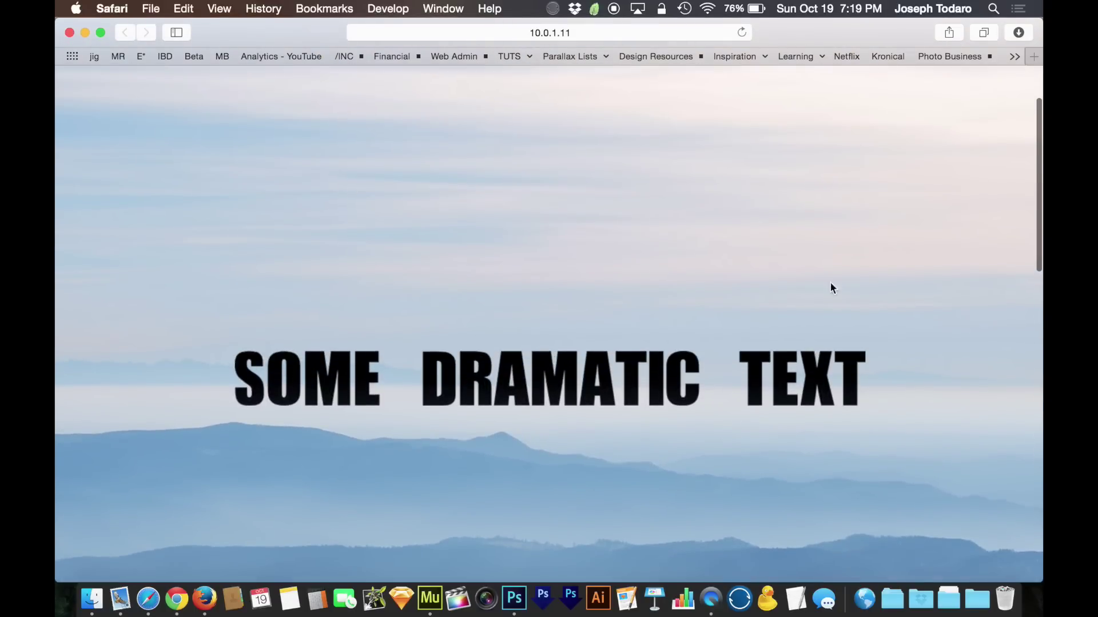
pyautogui.press('super+w')
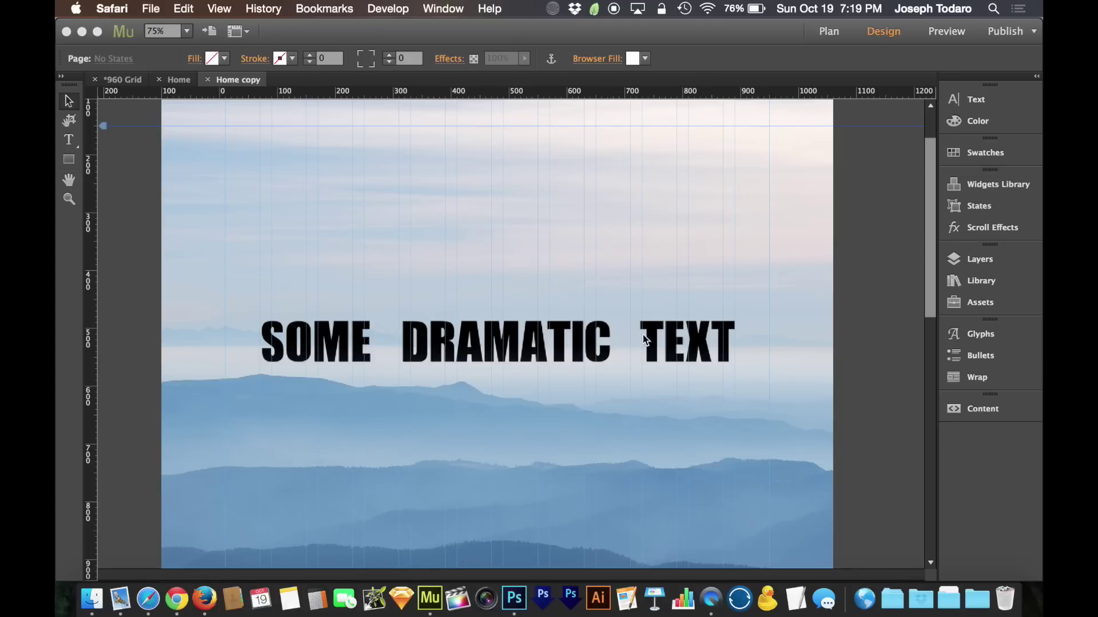
# Enable Motion in Scroll Effects for the headline image, with initial and final vertical speed 1.5.
pyautogui.click(562, 334)
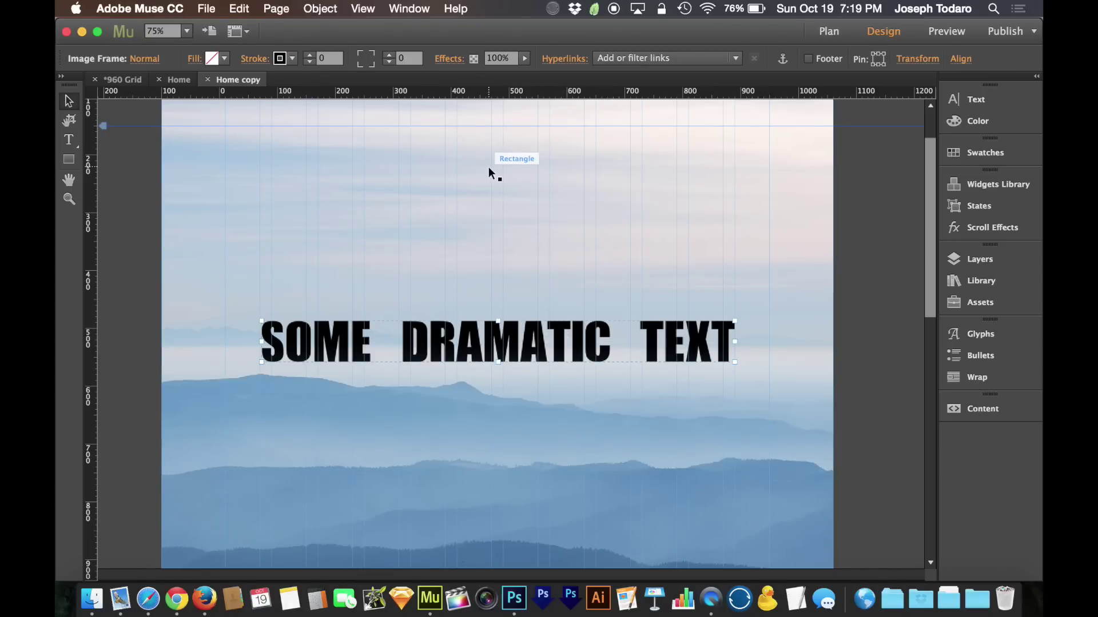
pyautogui.click(421, 10)
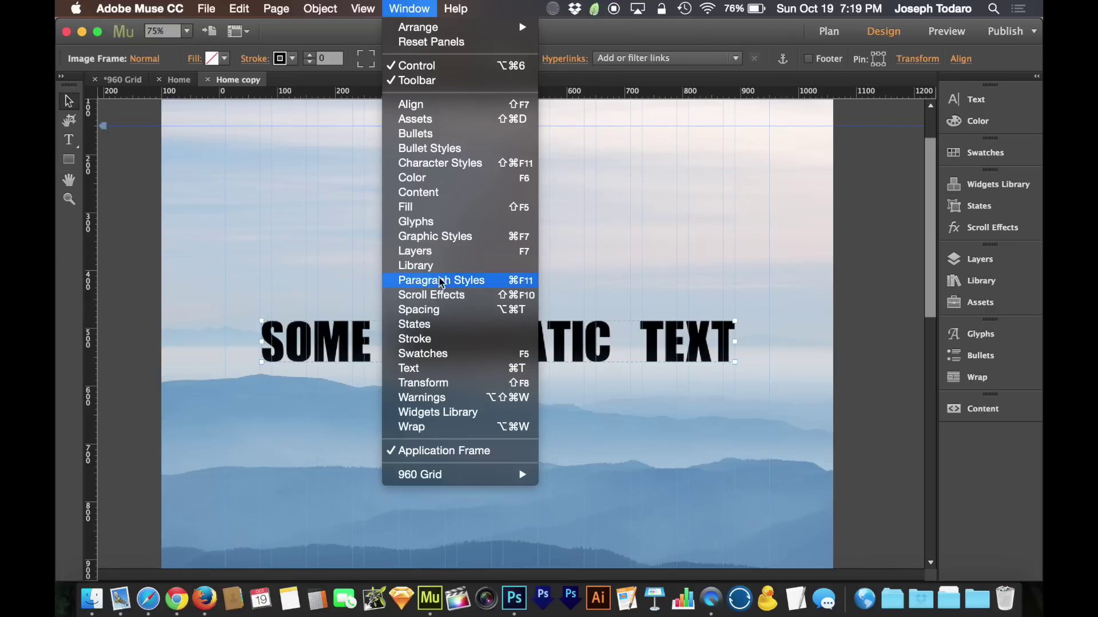
pyautogui.click(457, 297)
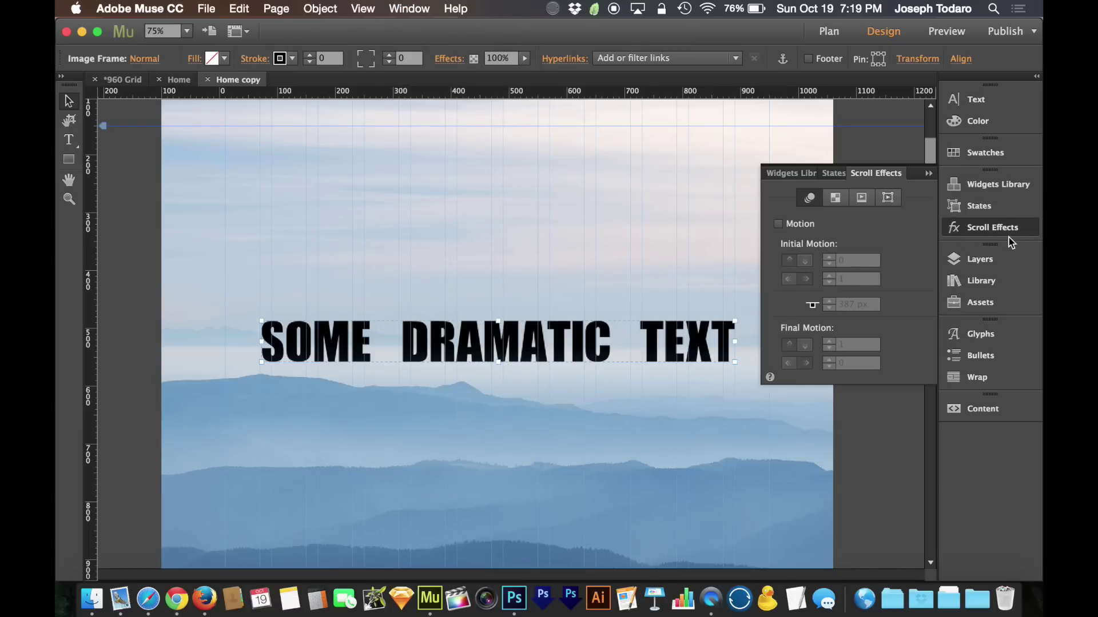
pyautogui.click(781, 225)
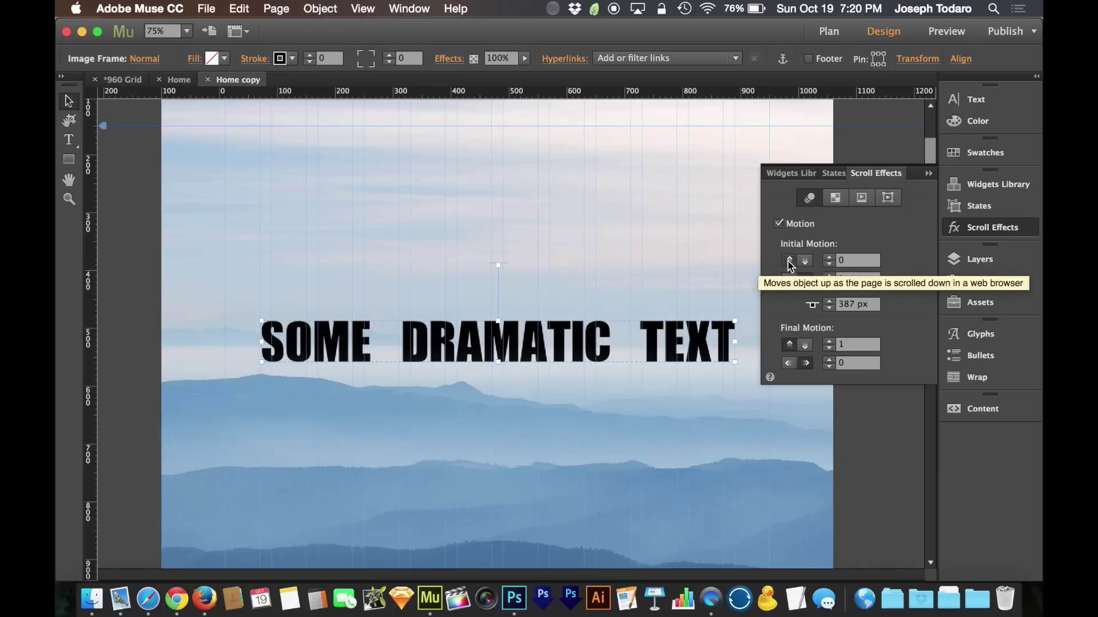
pyautogui.click(854, 261)
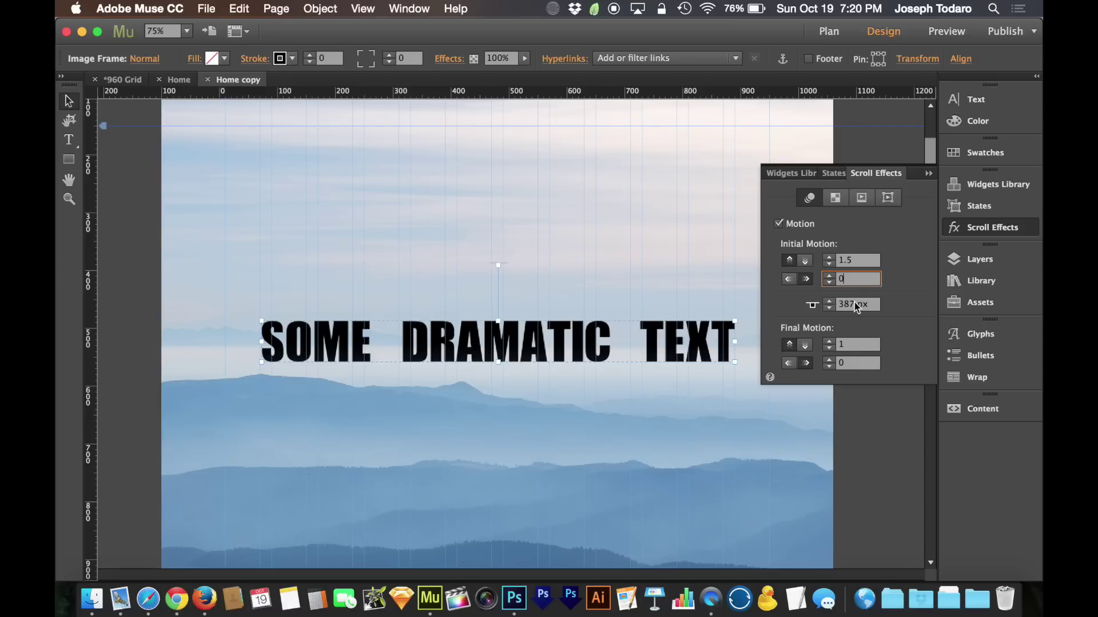
pyautogui.click(860, 345)
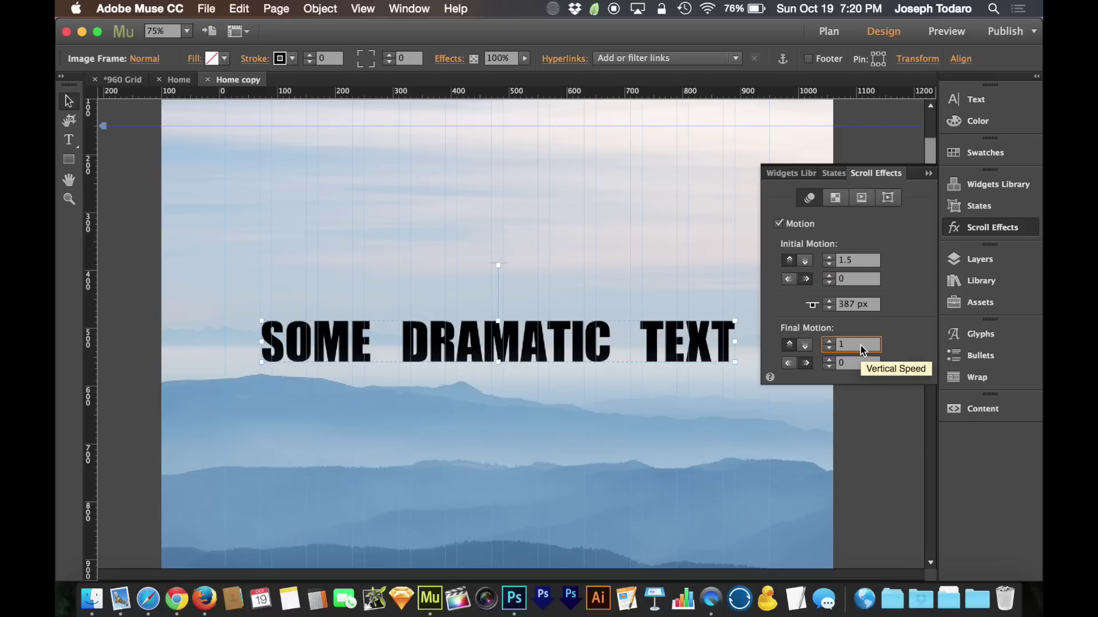
pyautogui.write('.5')
pyautogui.click(849, 364)
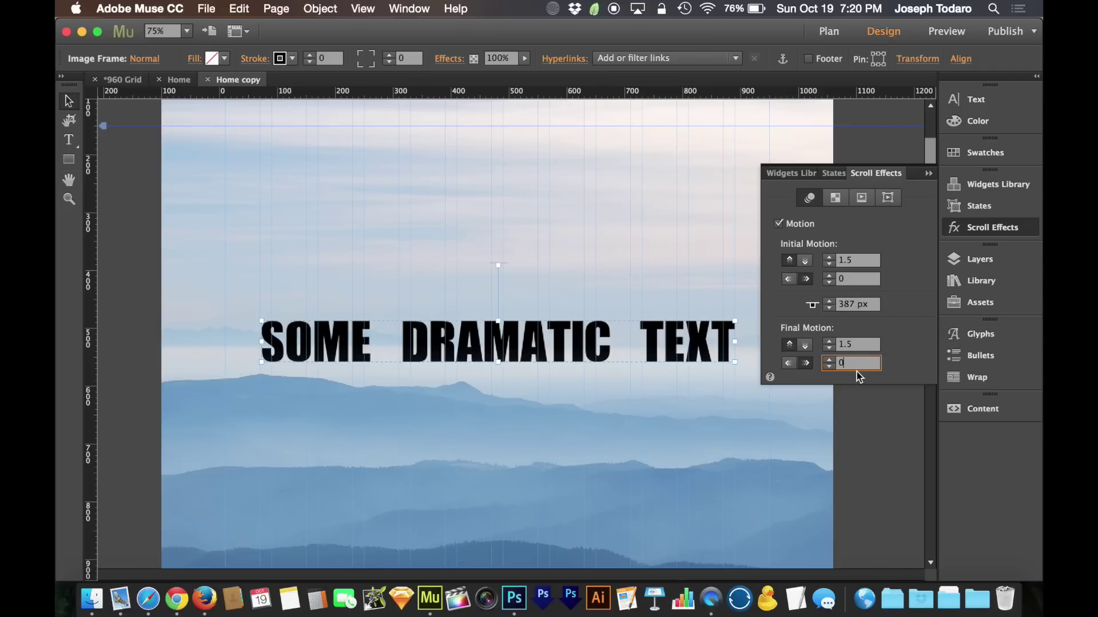
# Move the headline's motion key position to about 450 px, then close Scroll Effects.
pyautogui.click(499, 265)
pyautogui.moveTo(499, 265); pyautogui.dragTo(505, 309)
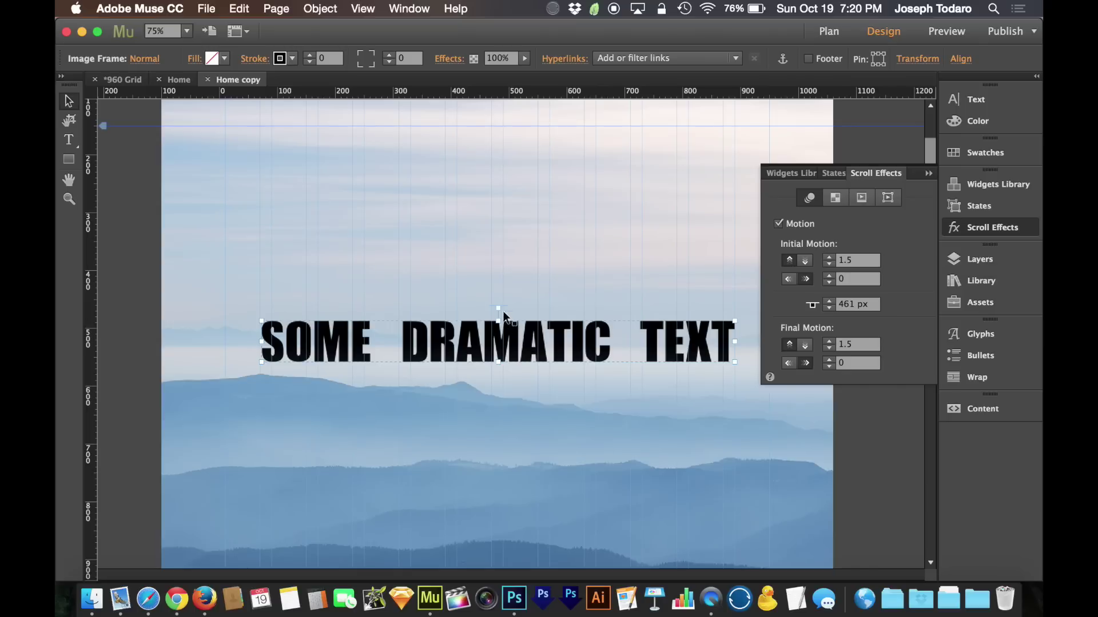
pyautogui.moveTo(497, 314); pyautogui.dragTo(497, 171)
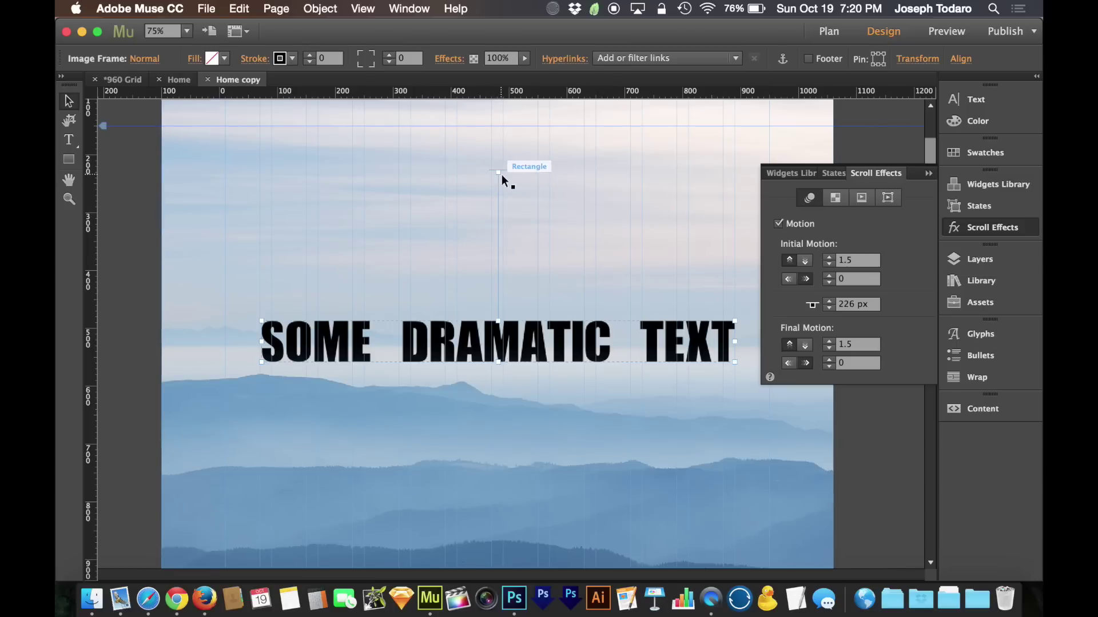
pyautogui.moveTo(497, 171); pyautogui.dragTo(485, 293)
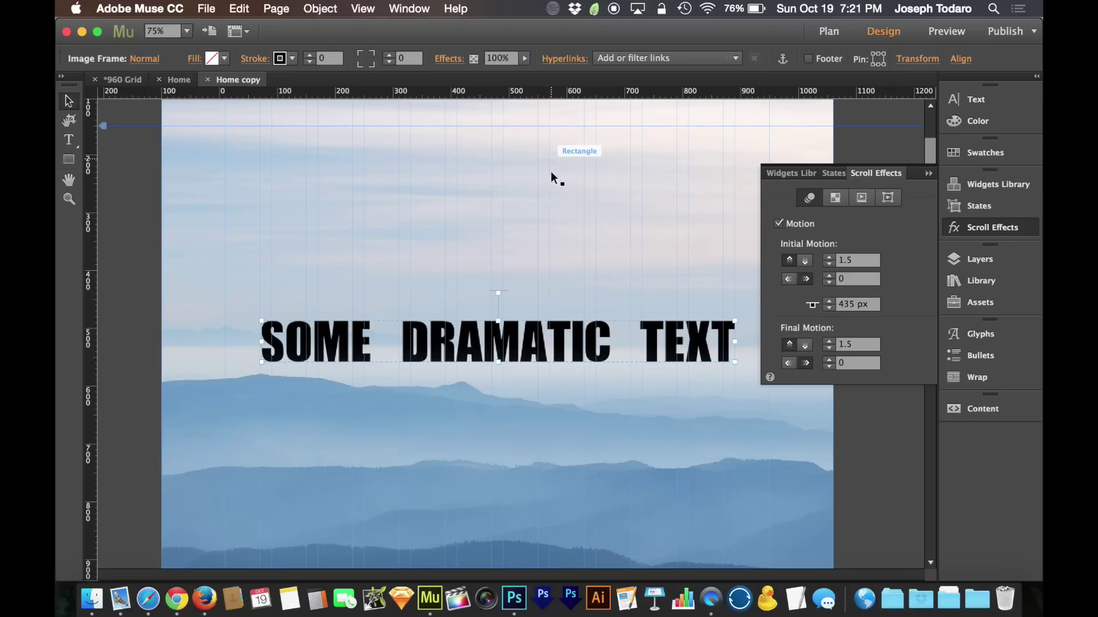
pyautogui.moveTo(499, 292); pyautogui.dragTo(500, 300)
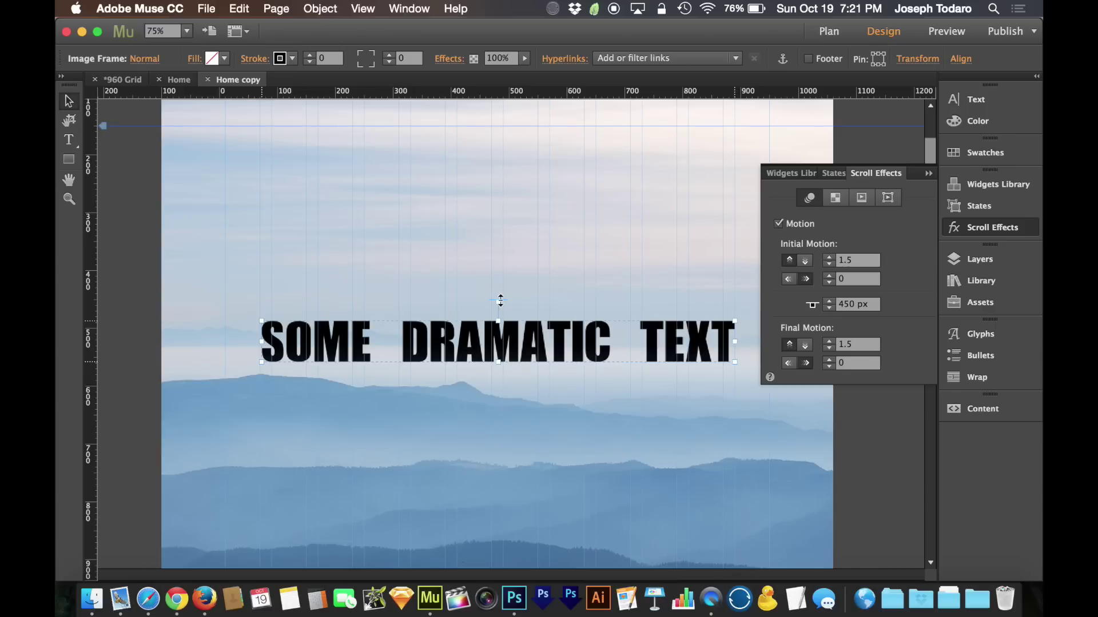
pyautogui.click(986, 227)
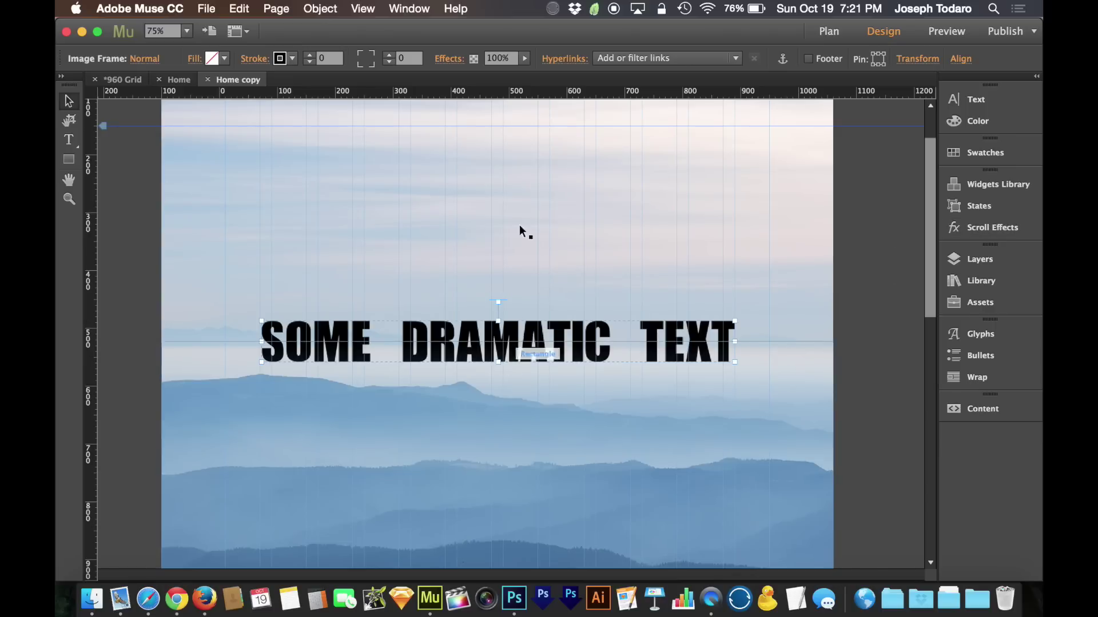
pyautogui.click(890, 398)
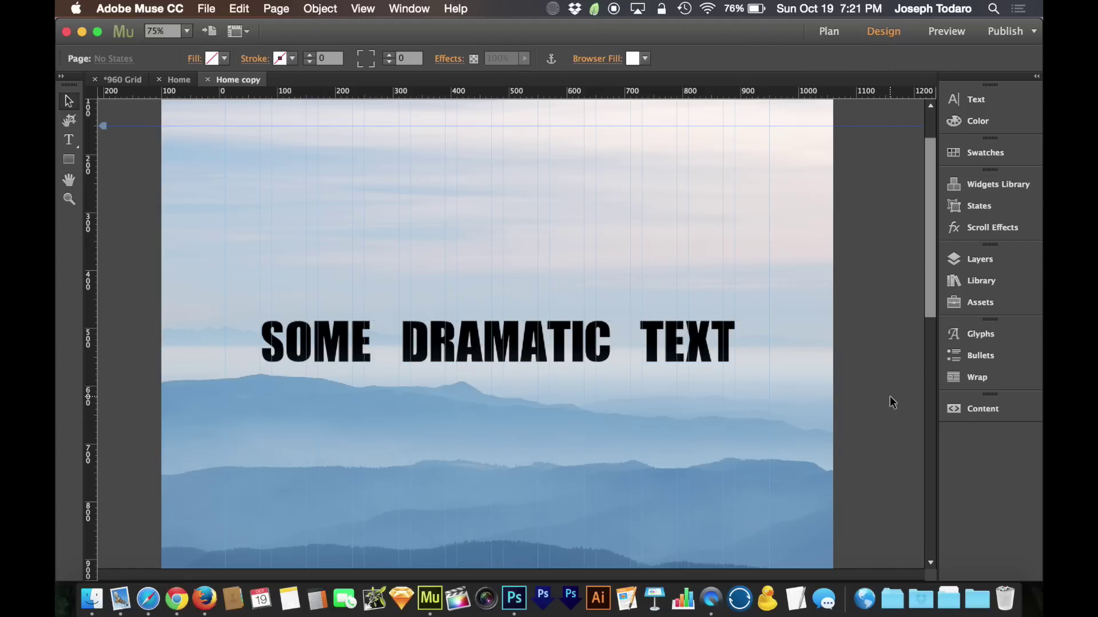
pyautogui.press('super+shift+e')
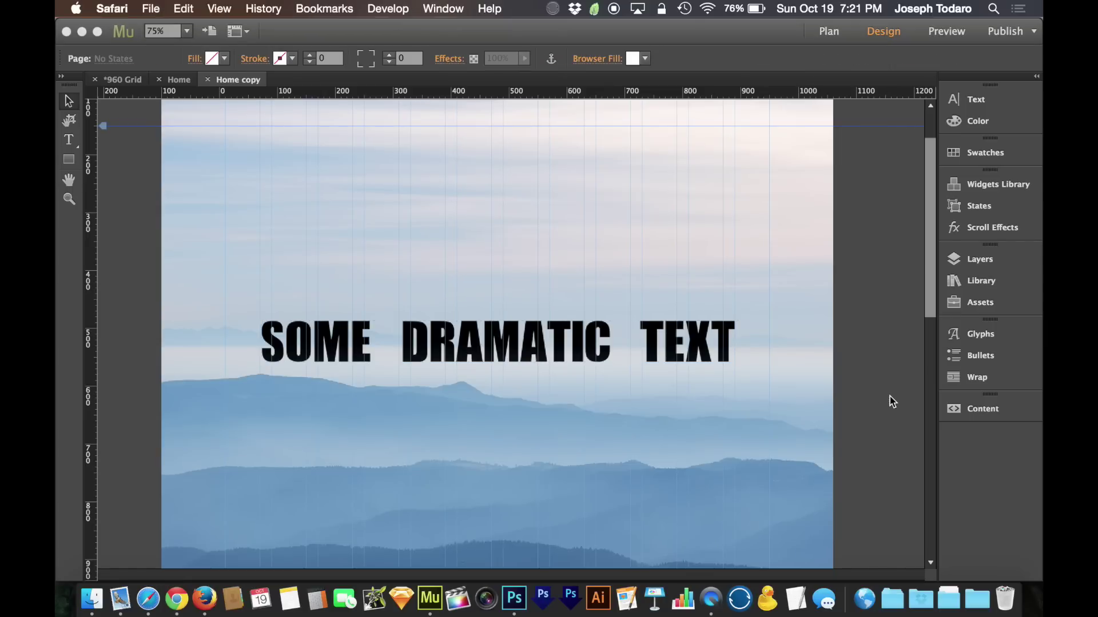
pyautogui.scroll(-5, 761, 248)
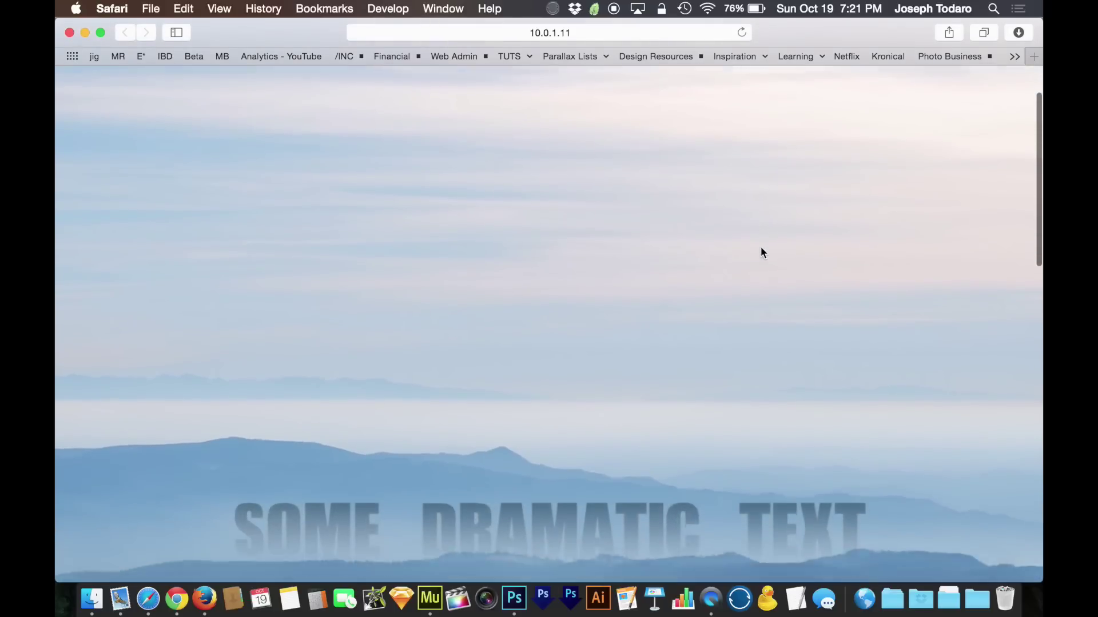
pyautogui.scroll(5, 761, 252)
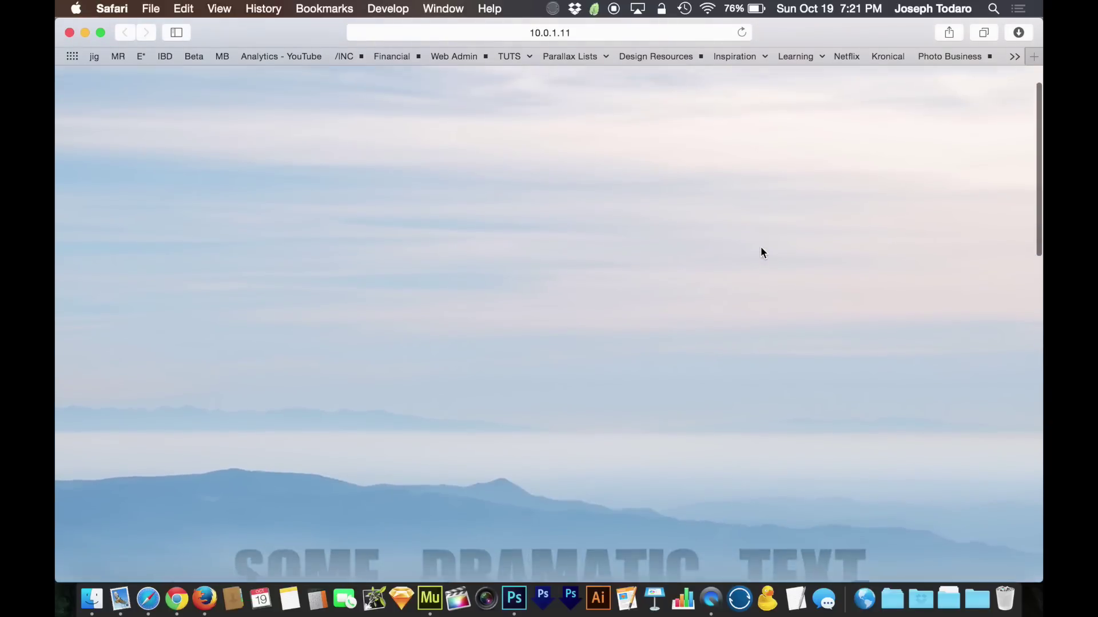
pyautogui.scroll(2, 761, 252)
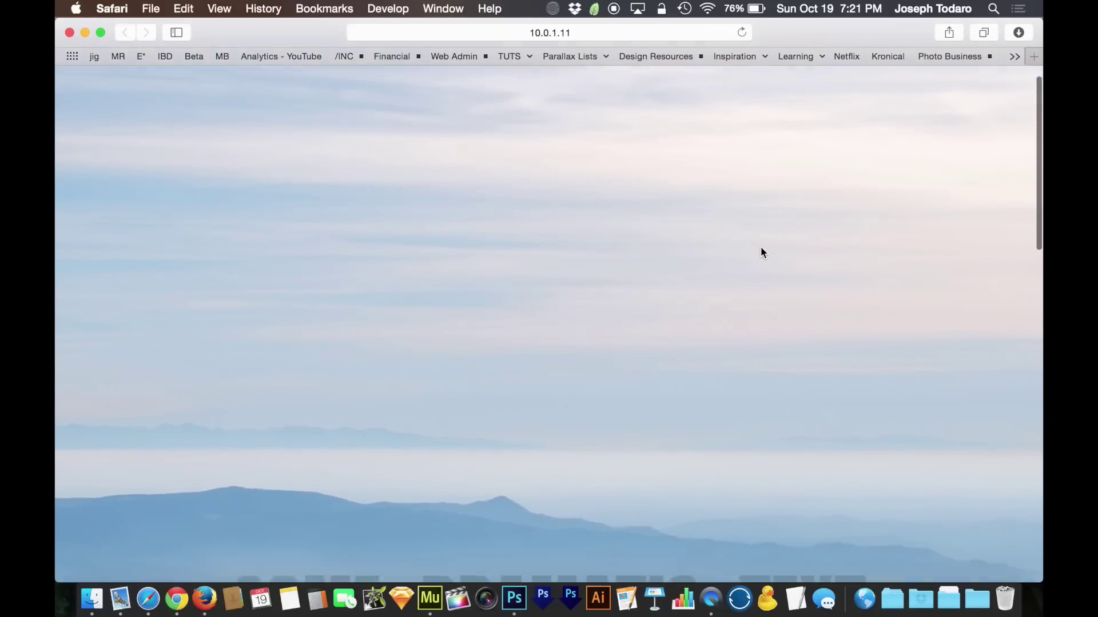
pyautogui.scroll(-2, 760, 252)
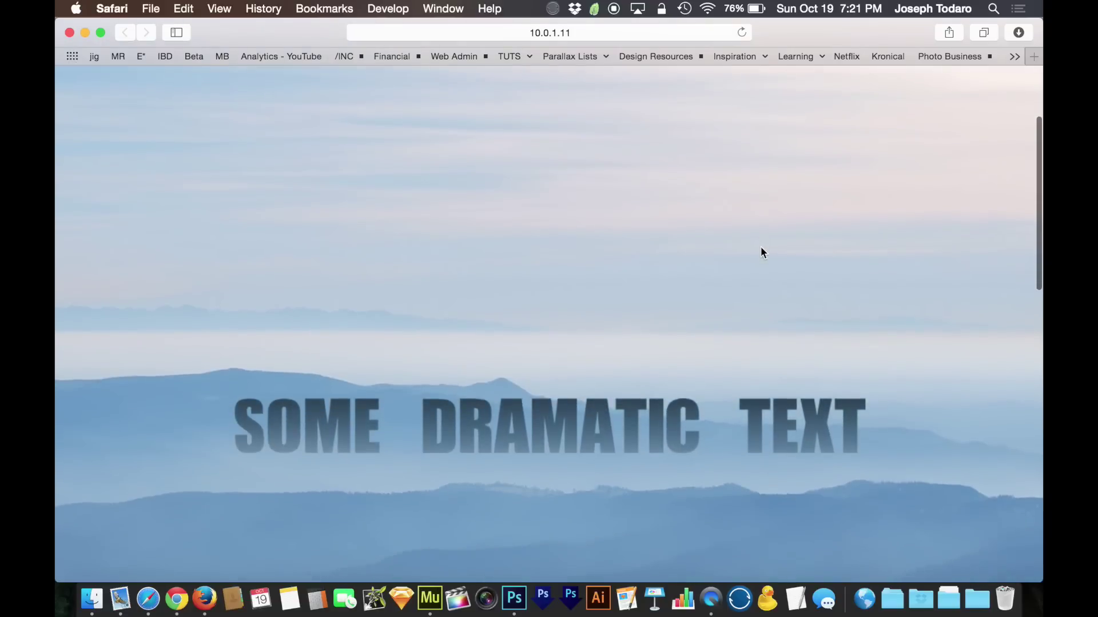
pyautogui.scroll(3, 760, 252)
pyautogui.scroll(-4, 761, 252)
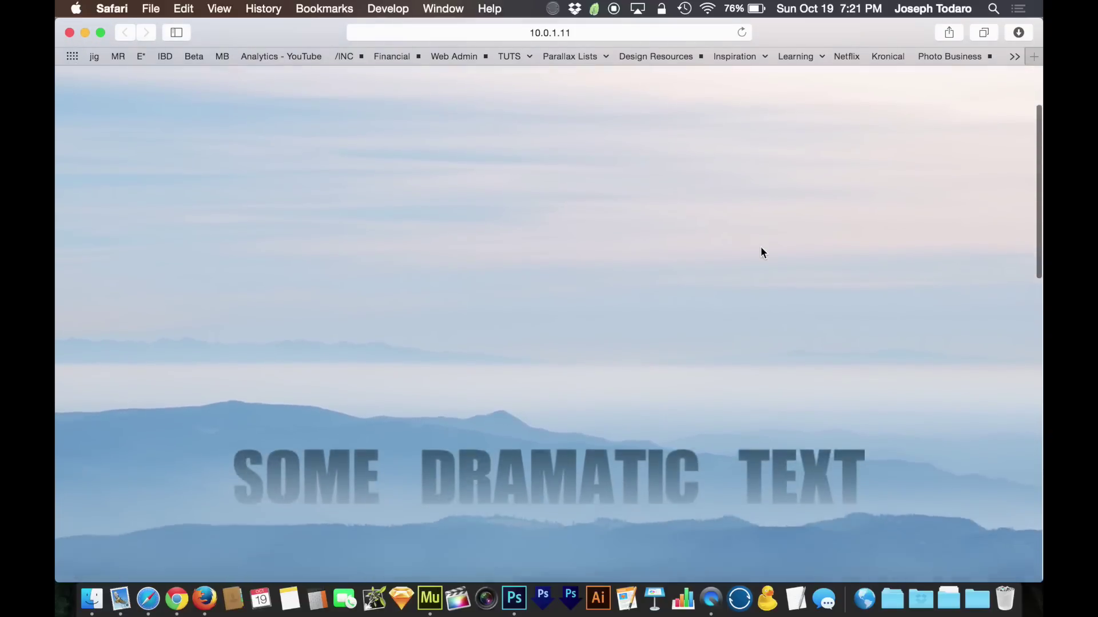
pyautogui.press('super+Tab')
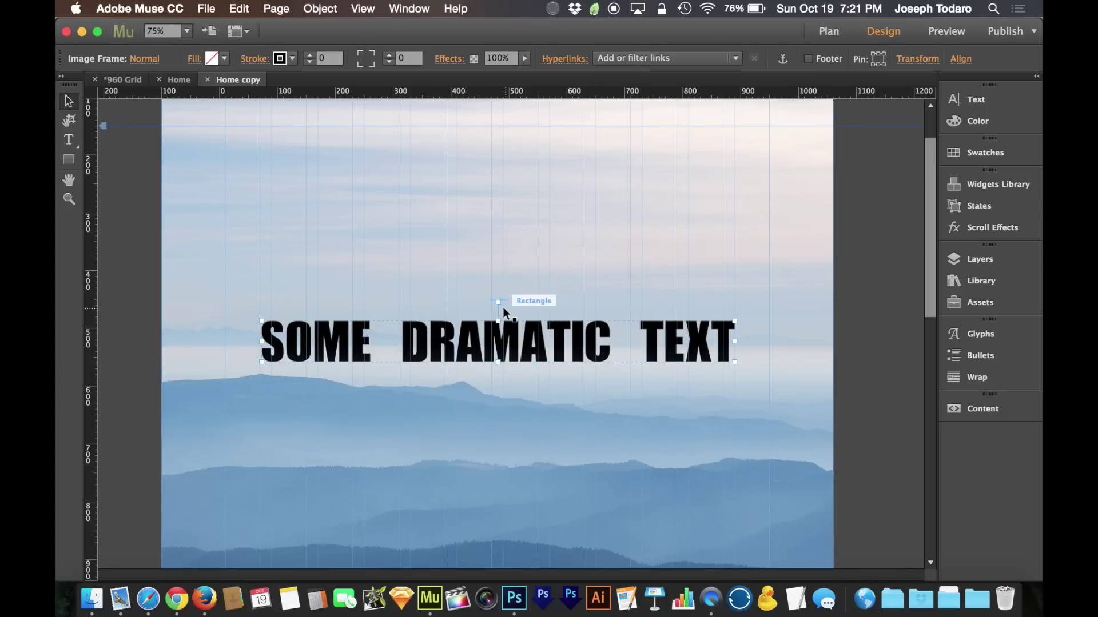
# Lower the headline's scroll-motion key position to 579 px and deselect it.
pyautogui.moveTo(496, 303)
pyautogui.mouseDown()
pyautogui.moveTo(491, 392)
pyautogui.moveTo(497, 377)
pyautogui.mouseUp()
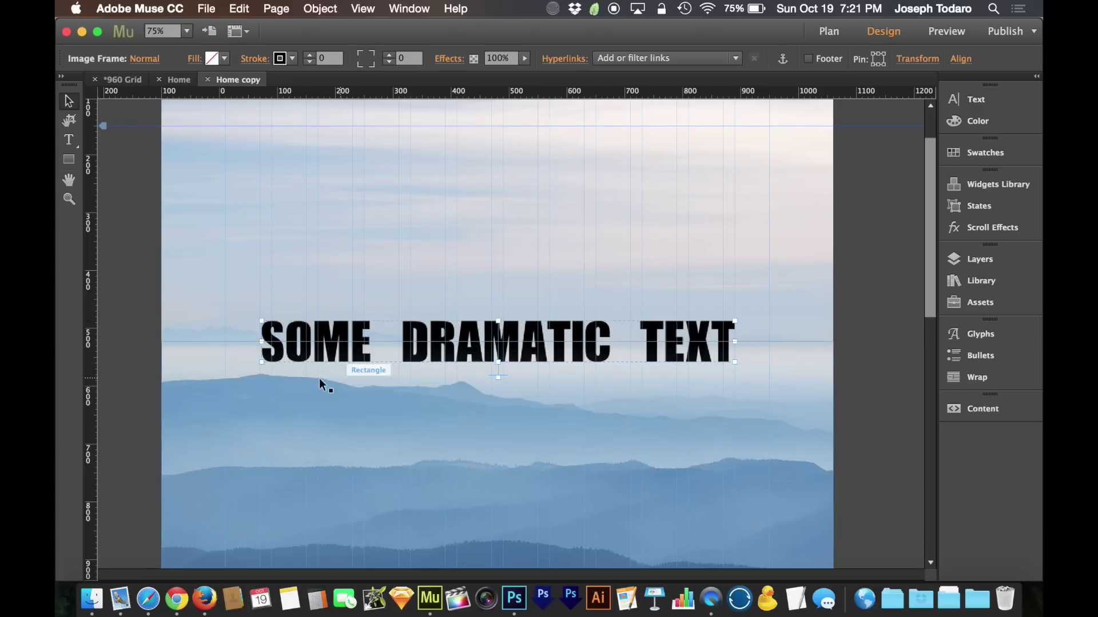
pyautogui.moveTo(499, 377); pyautogui.dragTo(500, 375)
pyautogui.click(861, 291)
# Preview the updated page in Safari and scroll up and down through it.
pyautogui.press('super+alt+e')
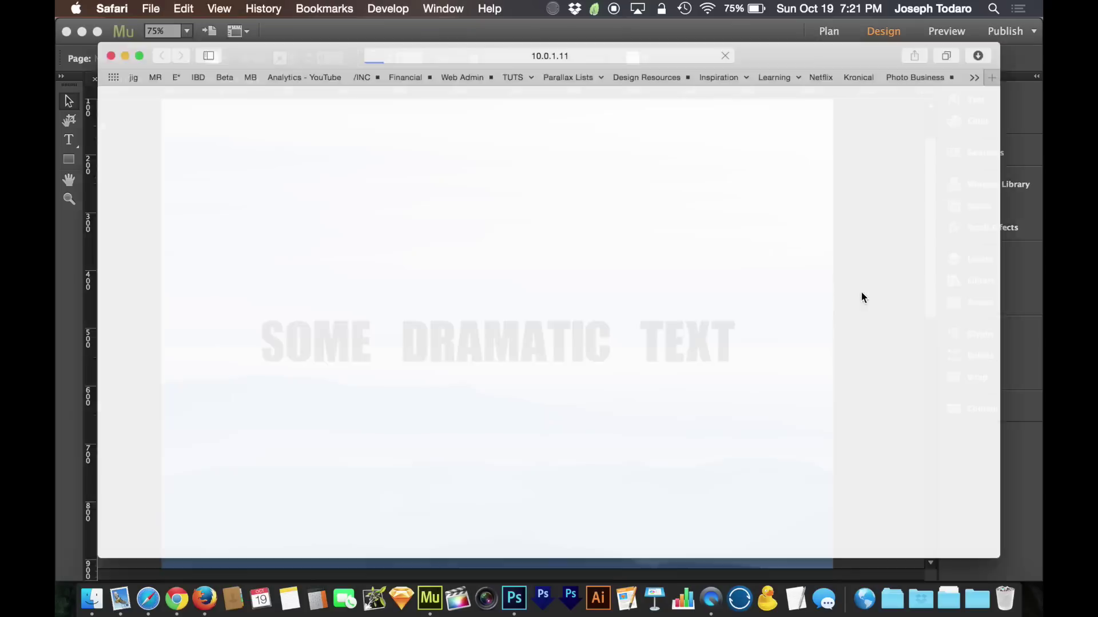
pyautogui.scroll(-5, 811, 268)
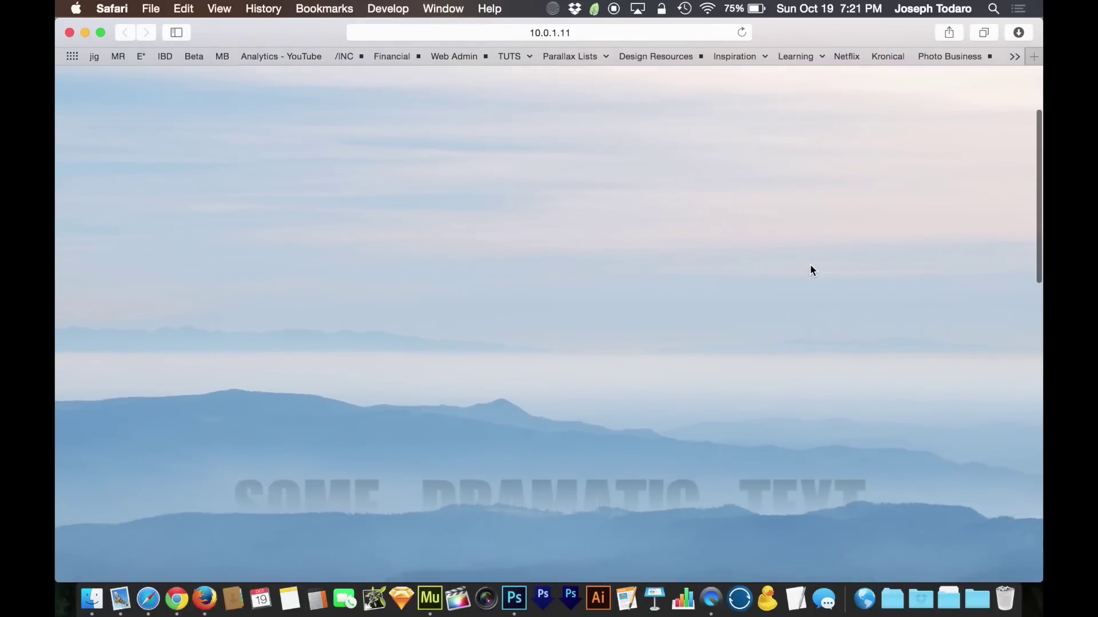
pyautogui.scroll(3, 811, 265)
pyautogui.scroll(-5, 811, 266)
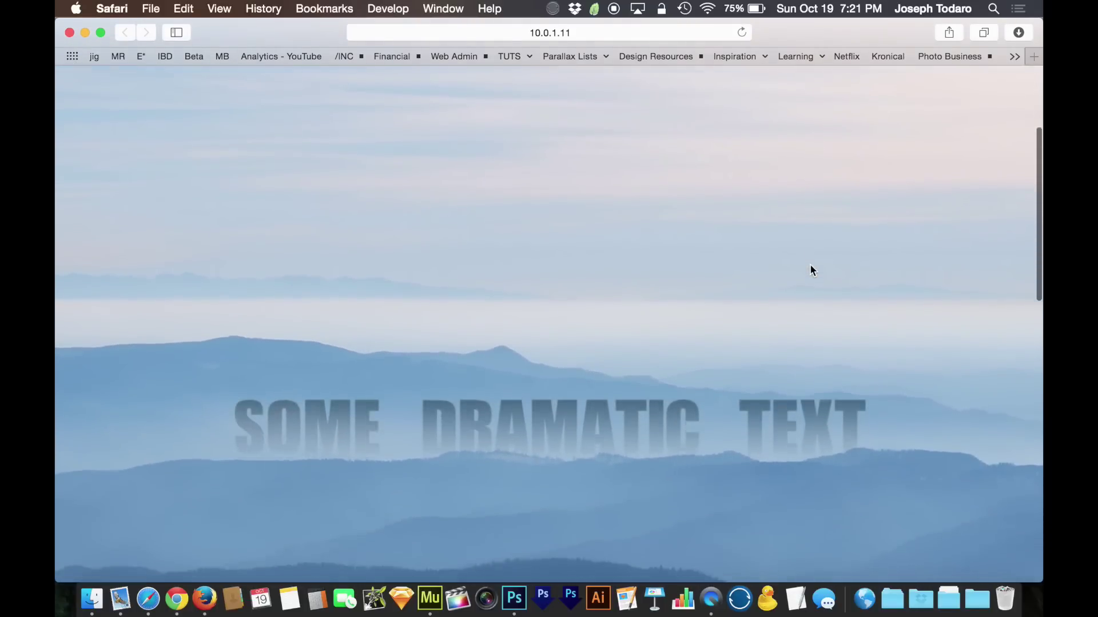
pyautogui.scroll(-5, 812, 268)
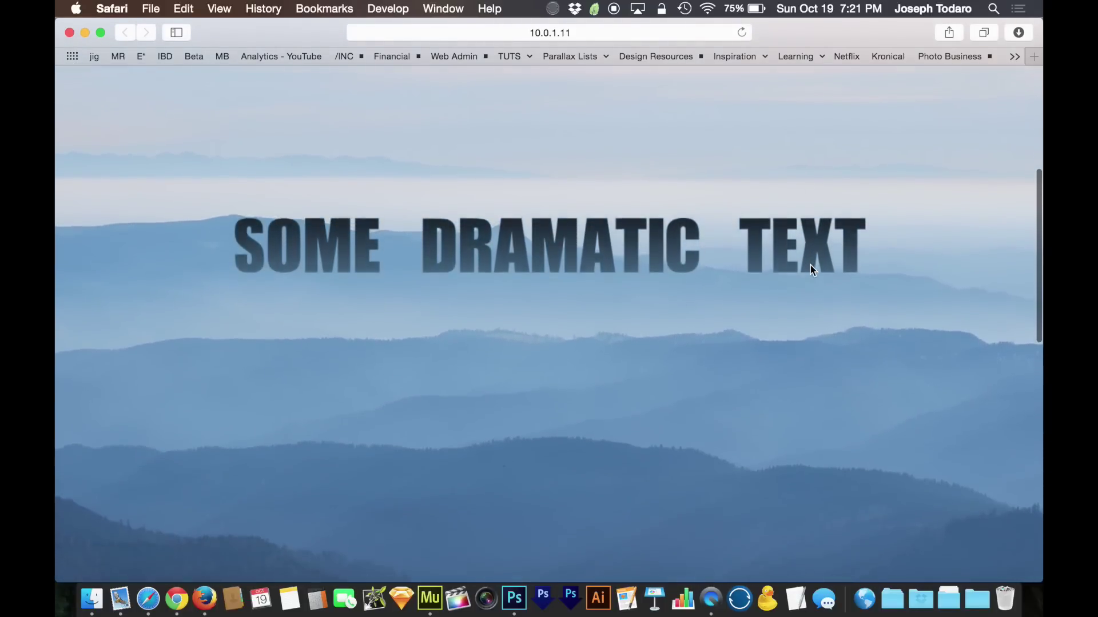
pyautogui.scroll(-10, 811, 268)
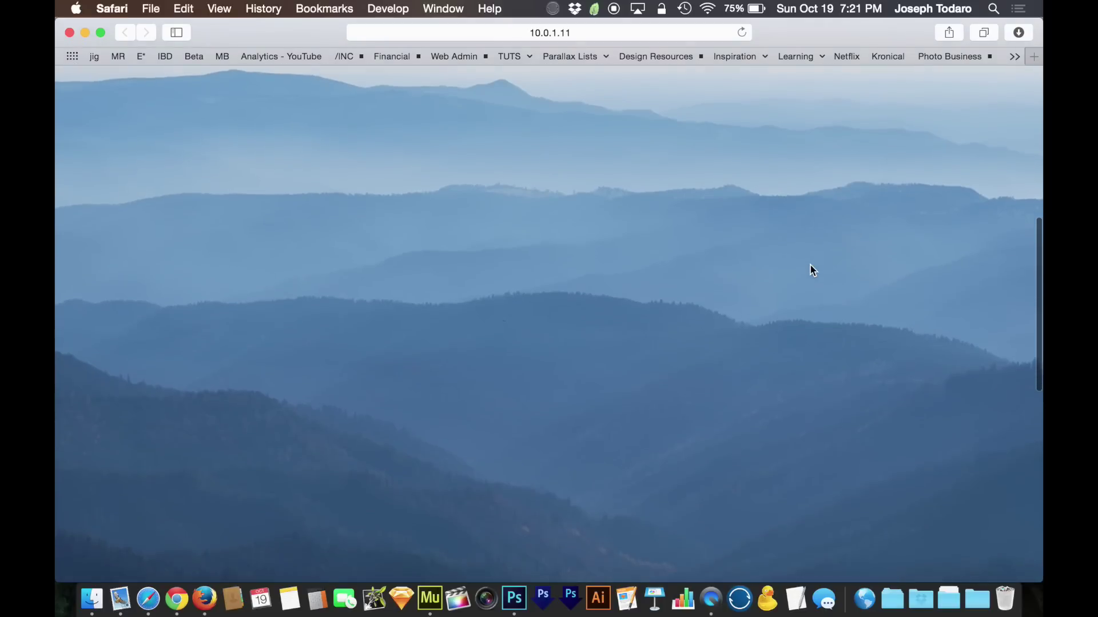
pyautogui.scroll(3, 810, 263)
pyautogui.scroll(-3, 810, 263)
pyautogui.scroll(3, 810, 268)
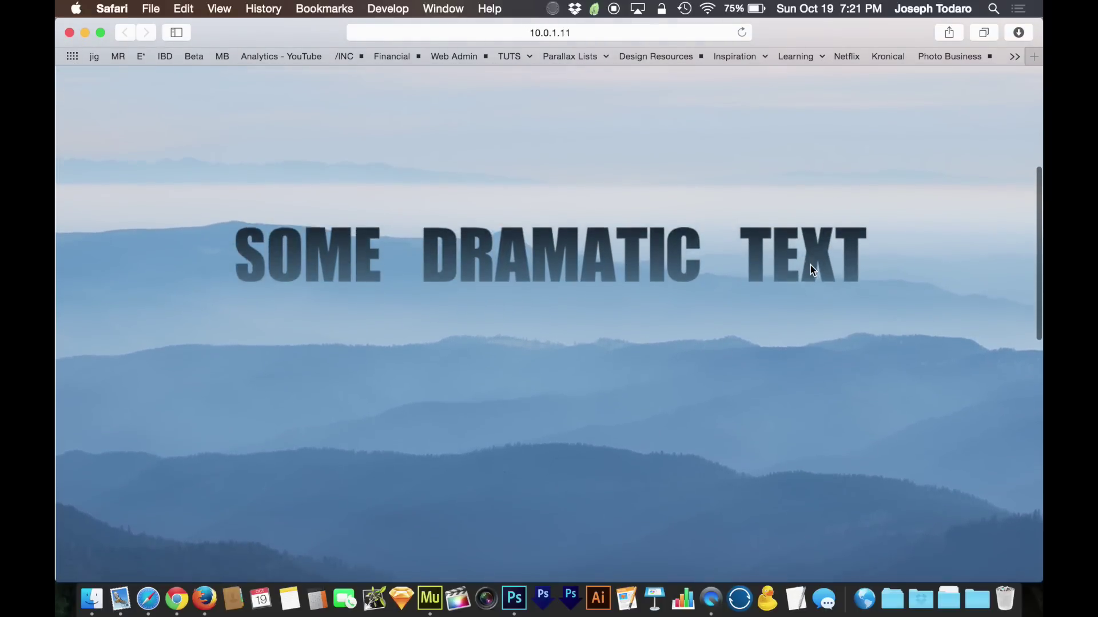
pyautogui.scroll(-2, 810, 268)
pyautogui.scroll(2, 811, 268)
pyautogui.scroll(-2, 812, 270)
pyautogui.scroll(8, 812, 270)
pyautogui.scroll(-5, 812, 270)
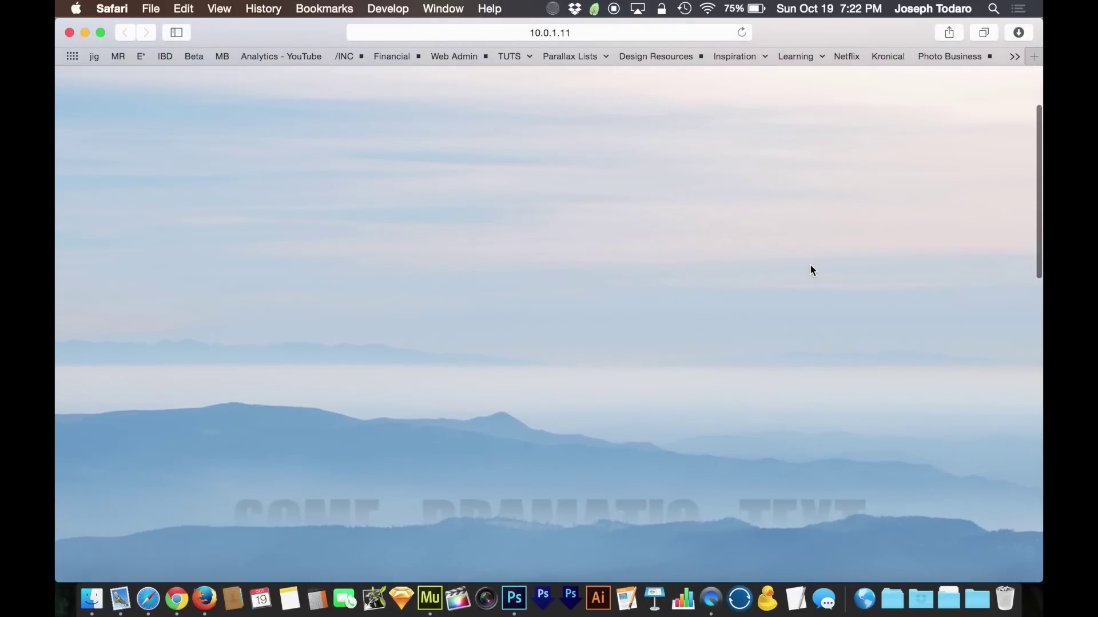
pyautogui.scroll(-8, 810, 268)
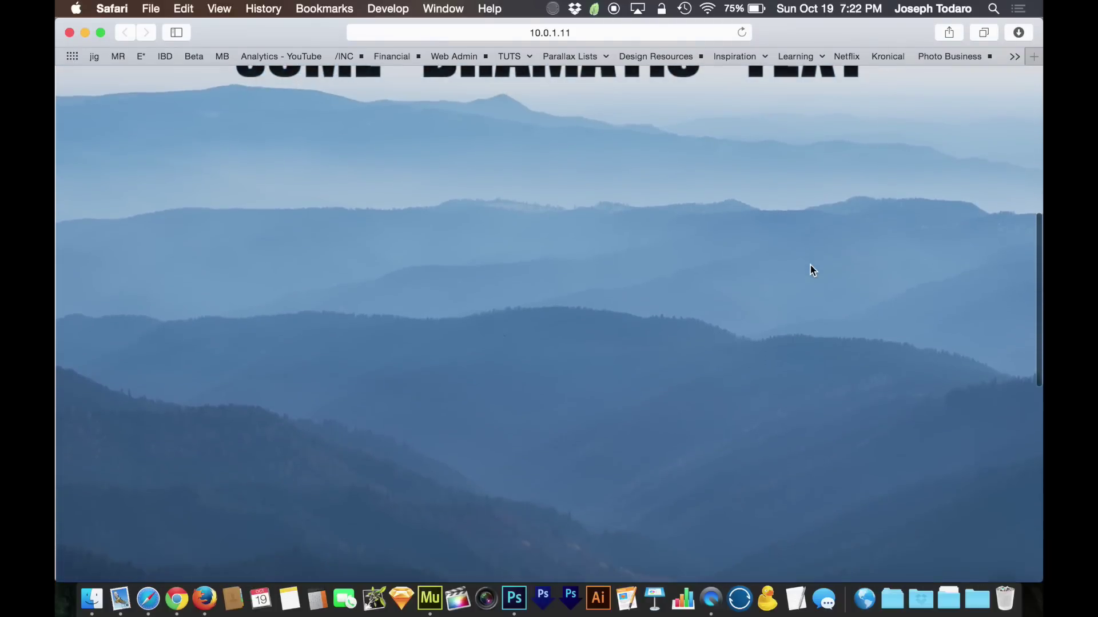
# Reload the preview and scroll to check the headline moving between the mountain layers.
pyautogui.rightClick(809, 263)
pyautogui.click(808, 262)
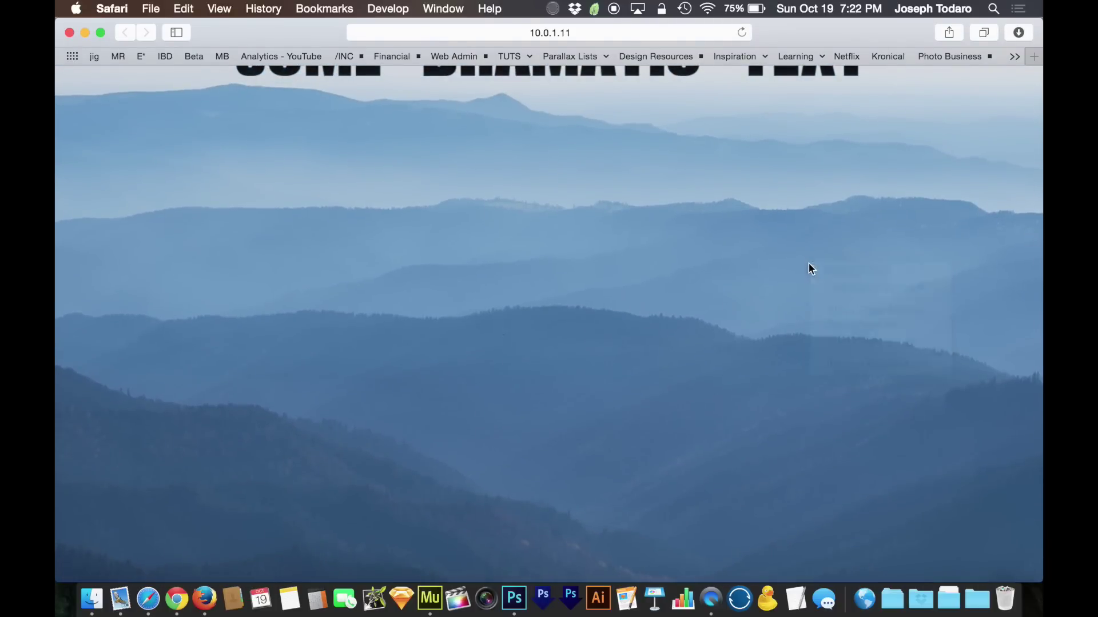
pyautogui.scroll(10, 805, 248)
pyautogui.scroll(-3, 805, 255)
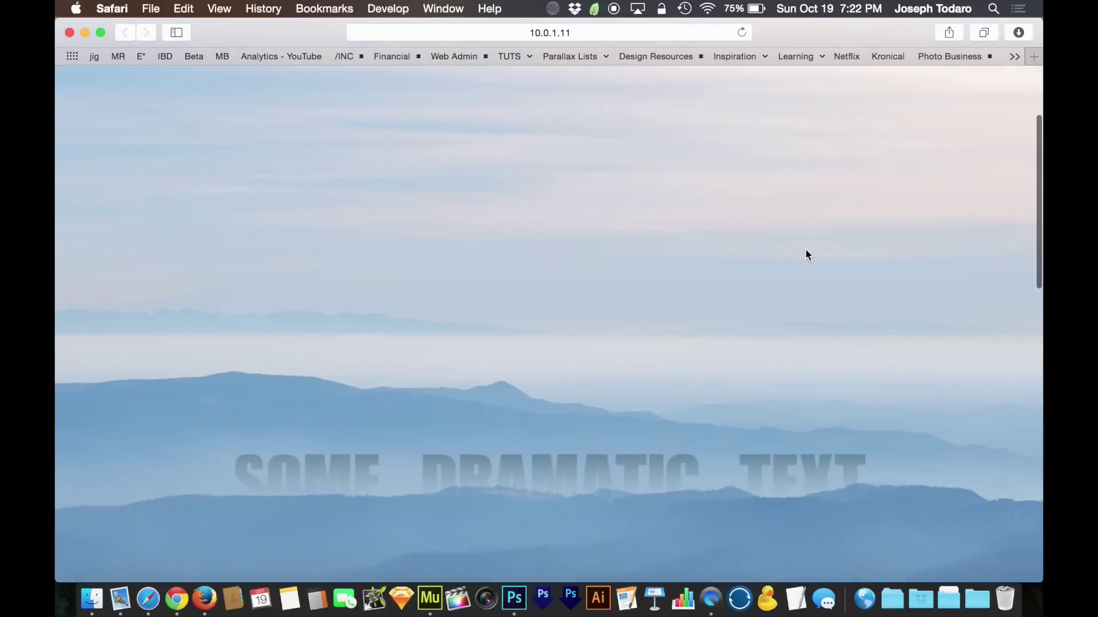
pyautogui.scroll(-2, 808, 255)
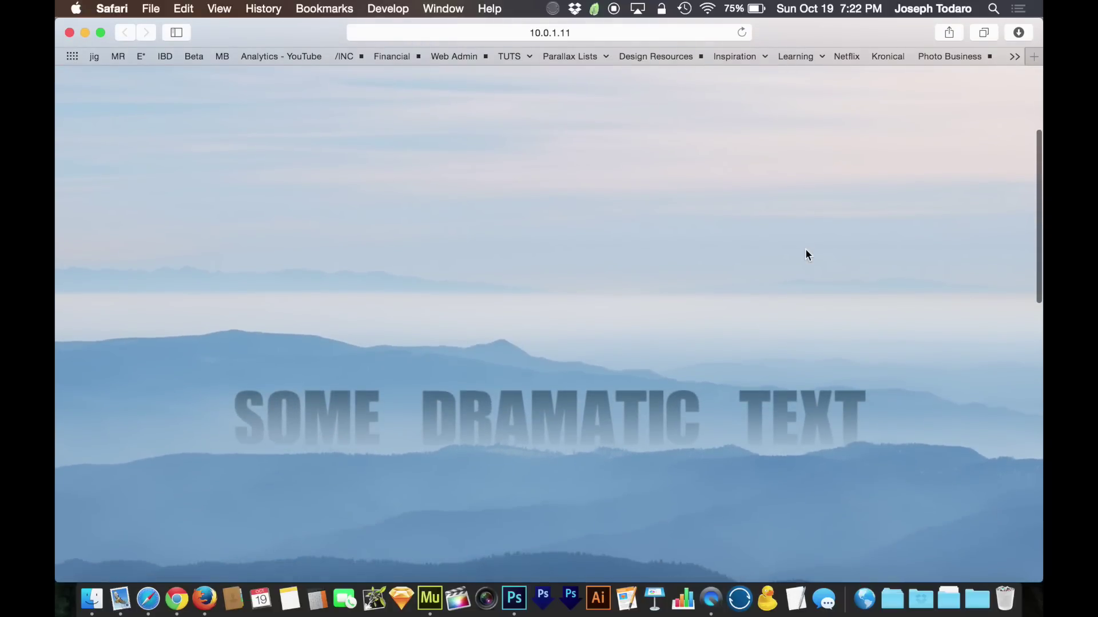
pyautogui.scroll(3, 806, 251)
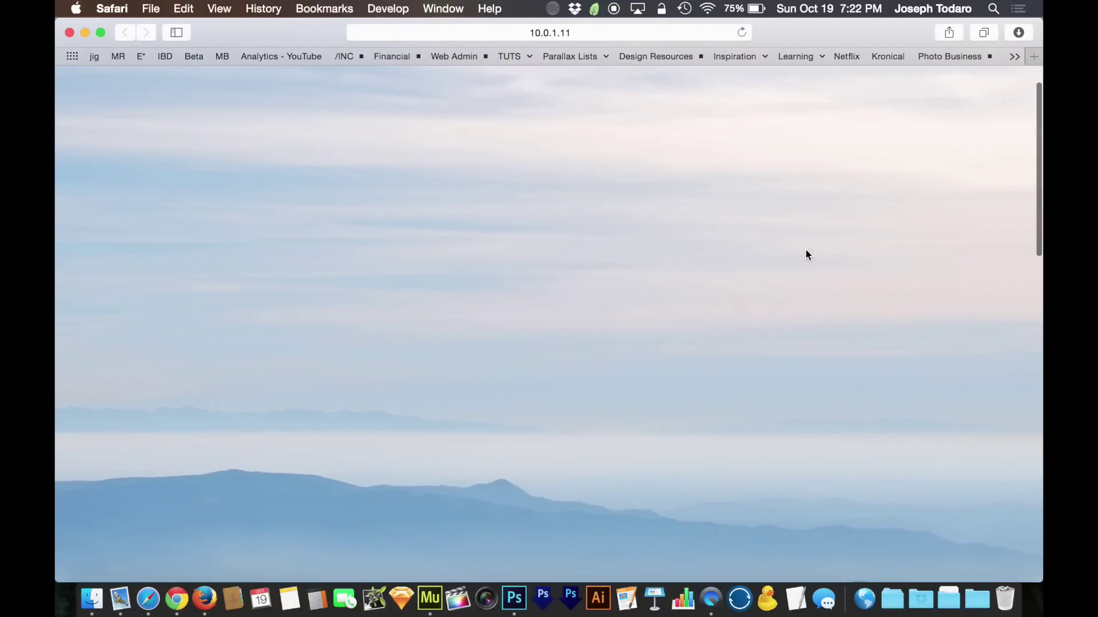
pyautogui.scroll(-5, 806, 251)
pyautogui.scroll(-2, 807, 255)
pyautogui.scroll(-4, 807, 255)
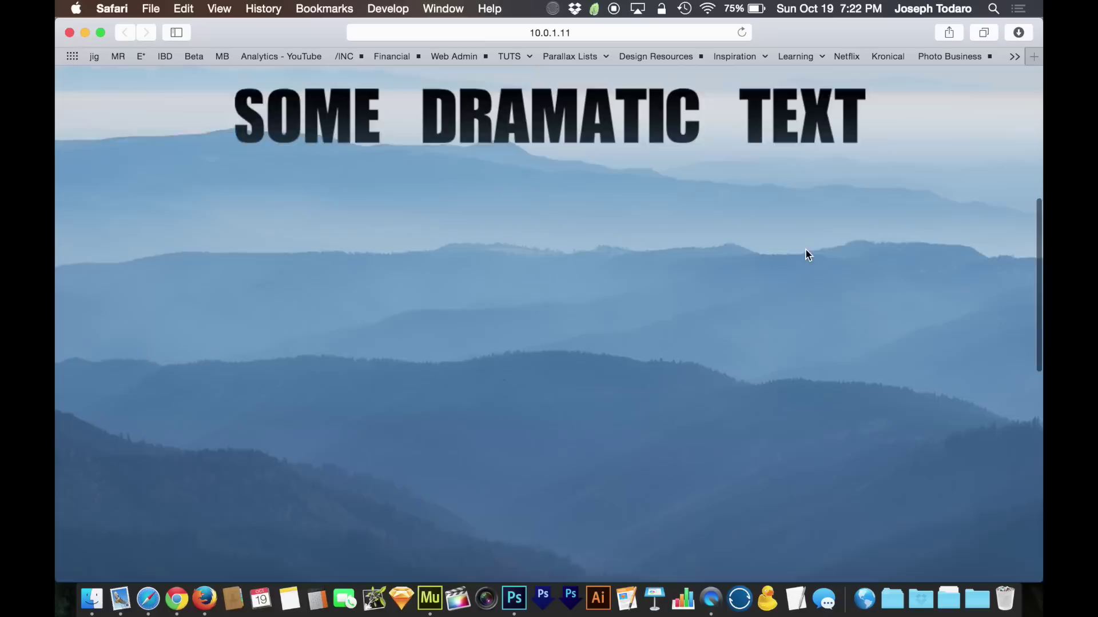
pyautogui.scroll(6, 805, 250)
pyautogui.scroll(-3, 806, 250)
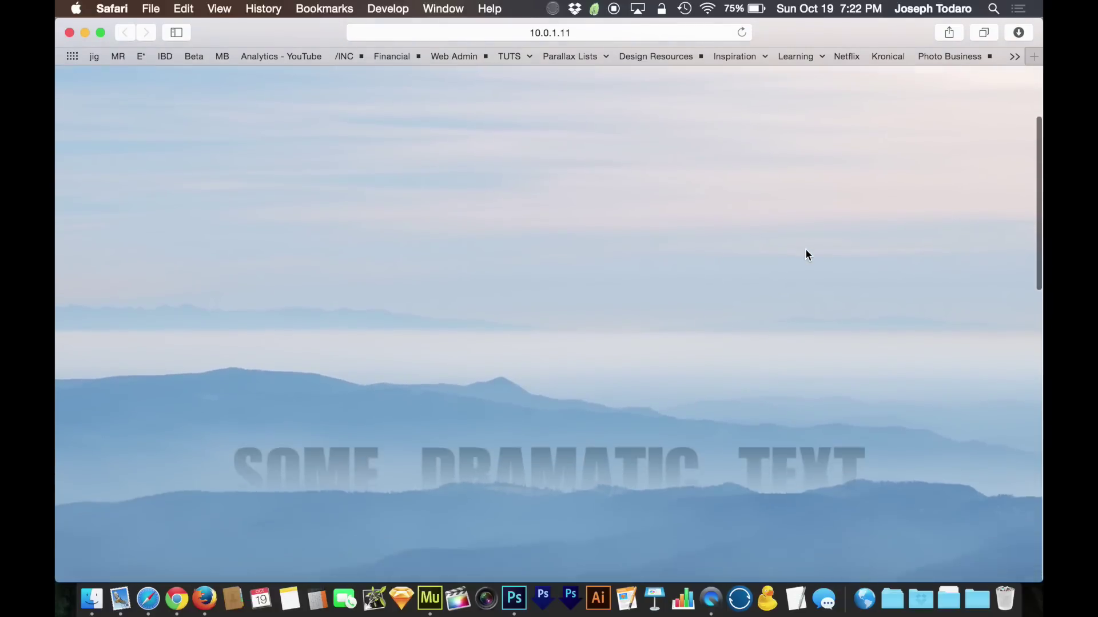
pyautogui.scroll(-3, 806, 254)
pyautogui.scroll(5, 806, 254)
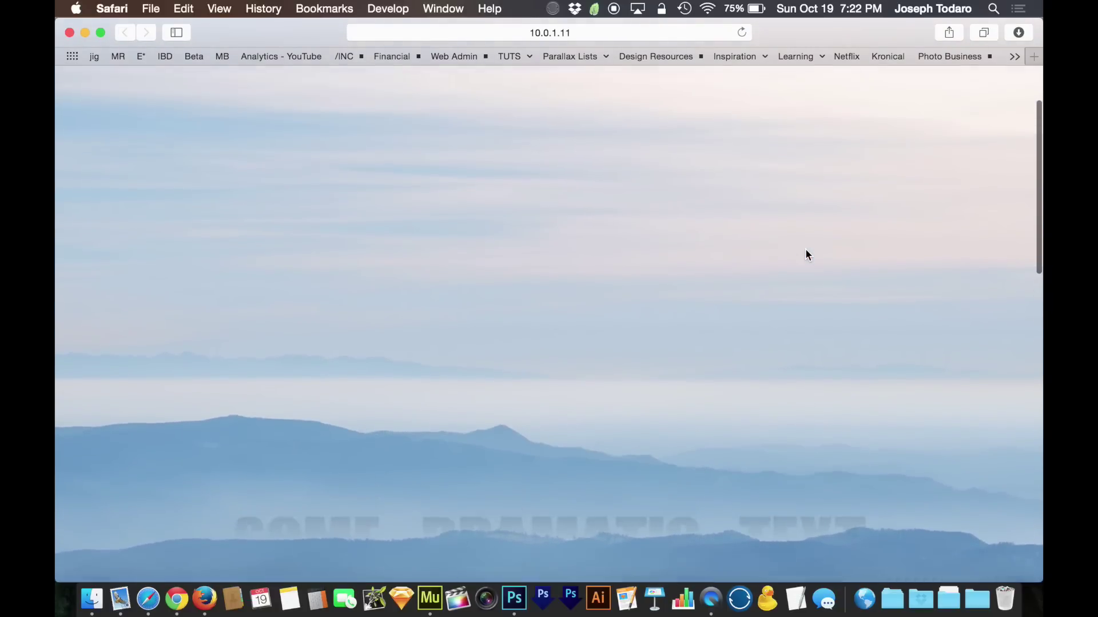
pyautogui.scroll(-2, 807, 254)
pyautogui.scroll(-3, 807, 255)
pyautogui.scroll(5, 807, 255)
pyautogui.scroll(-4, 808, 255)
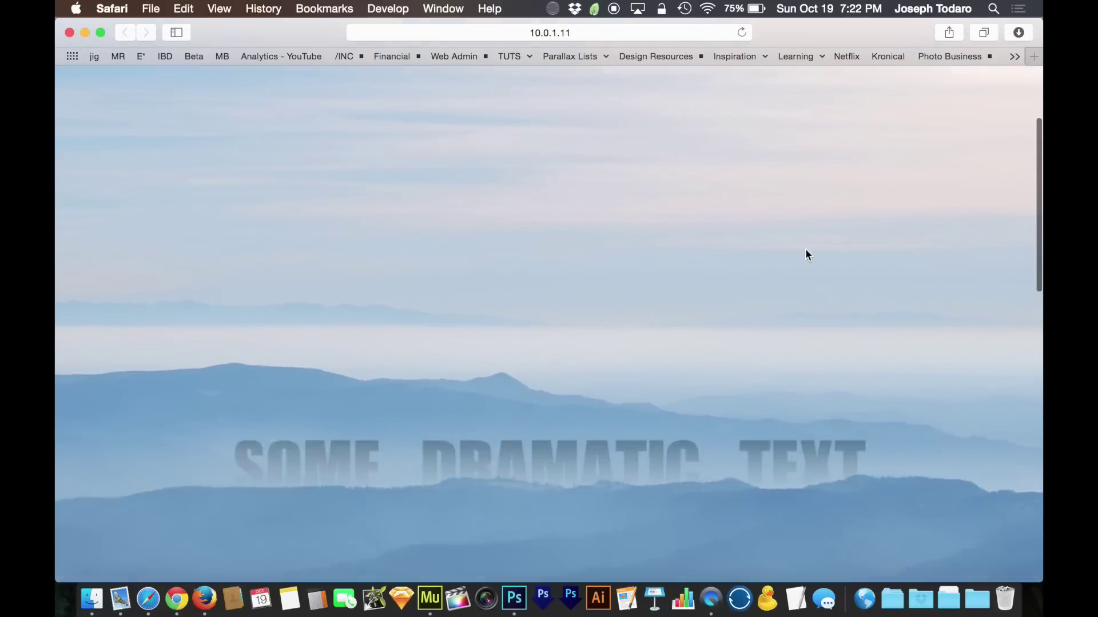
pyautogui.scroll(5, 806, 251)
pyautogui.scroll(-4, 806, 252)
pyautogui.scroll(5, 806, 252)
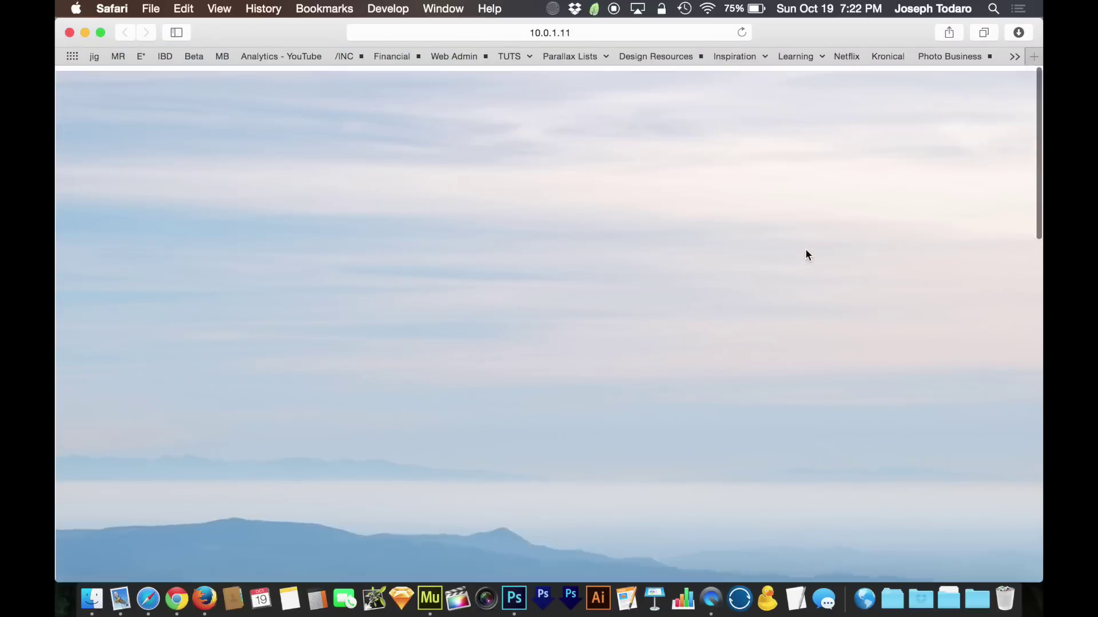